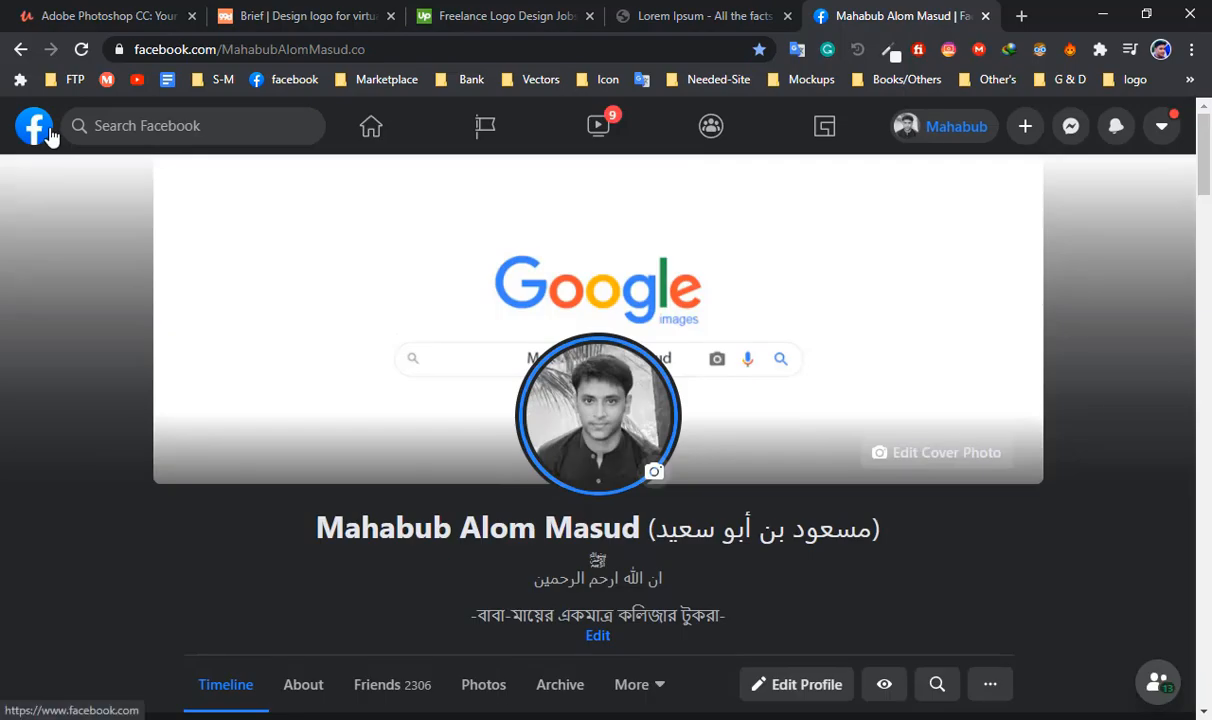
# Open the Freelancer Community group on Facebook and examine the post and enlarged image about filling letters U and O with text.
pyautogui.click(46, 130)
pyautogui.click(198, 545)
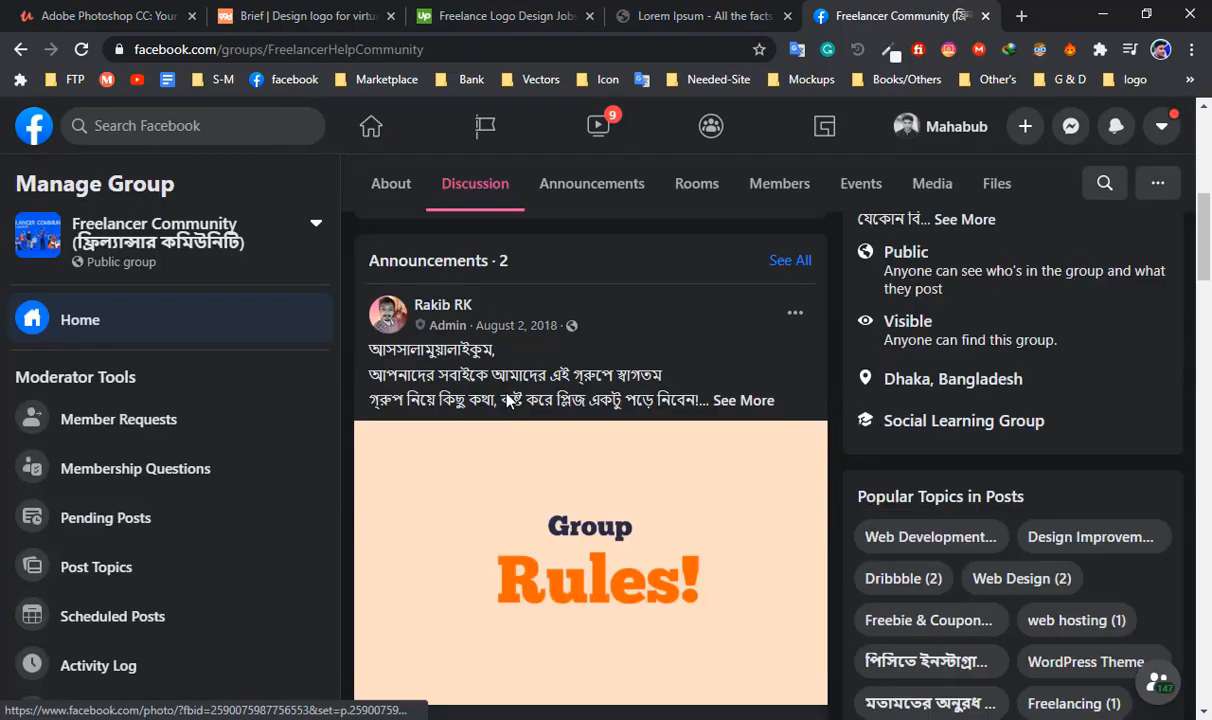
pyautogui.scroll(-5, 560, 465)
pyautogui.middleClick(656, 328)
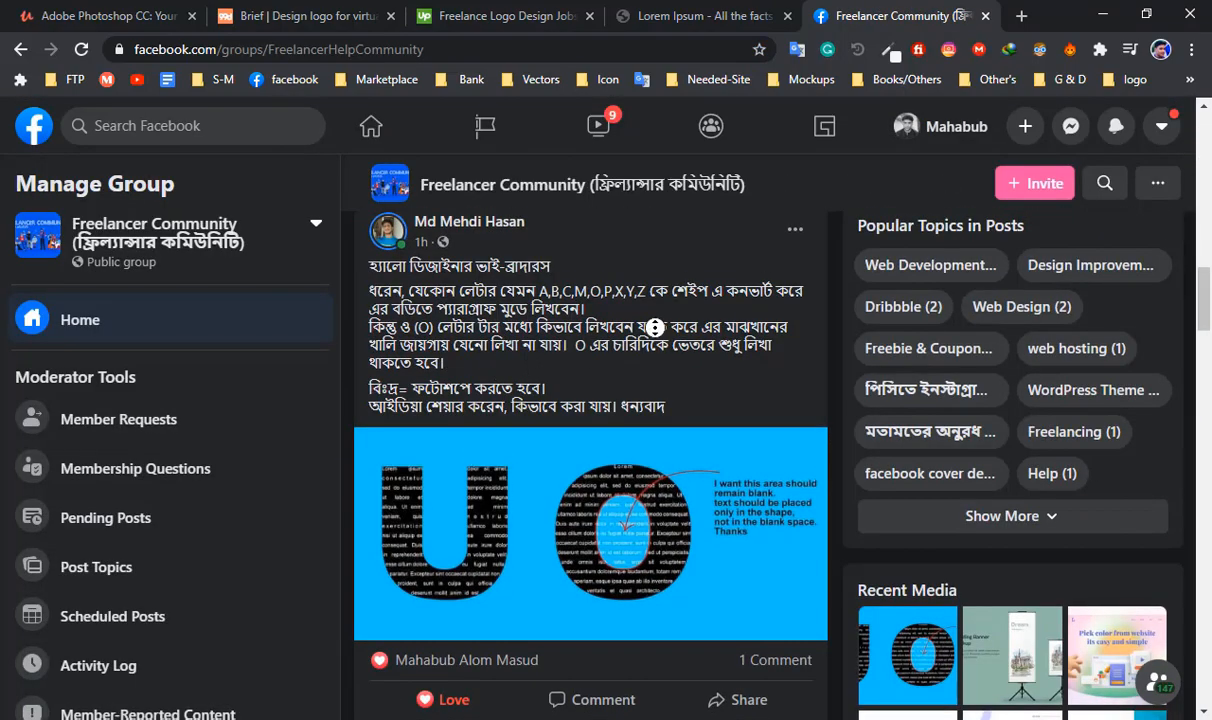
pyautogui.middleClick(661, 302)
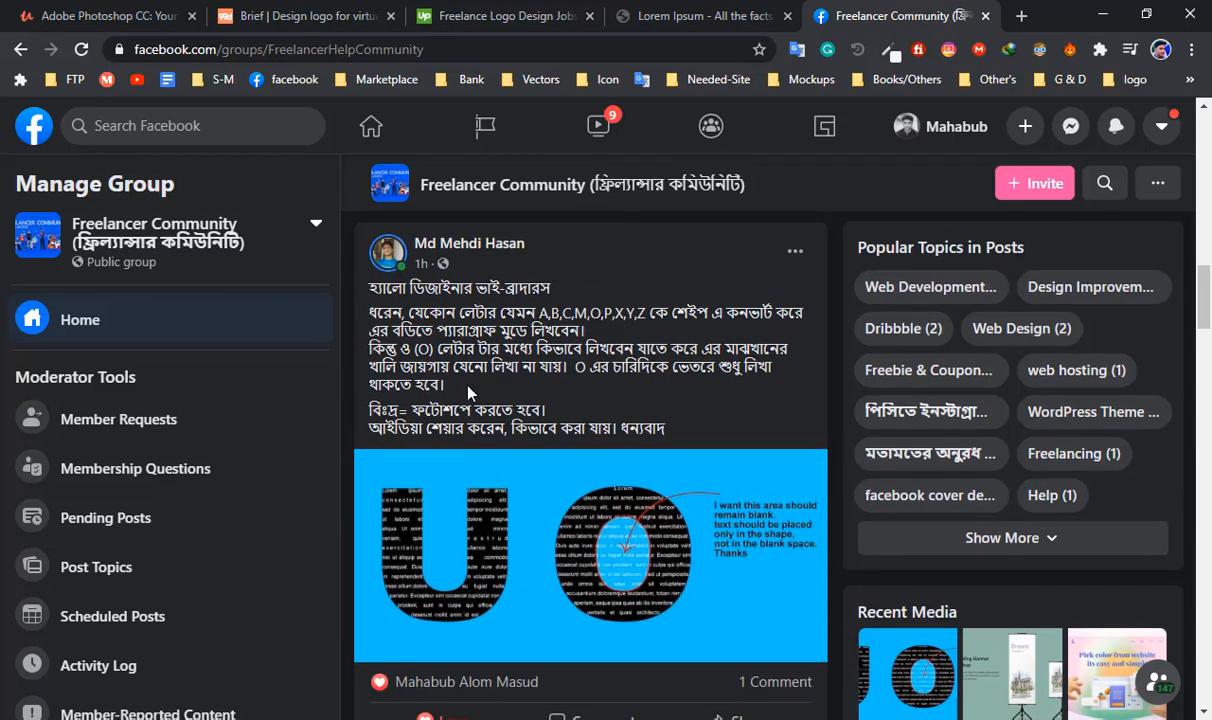
pyautogui.scroll(-2, 684, 453)
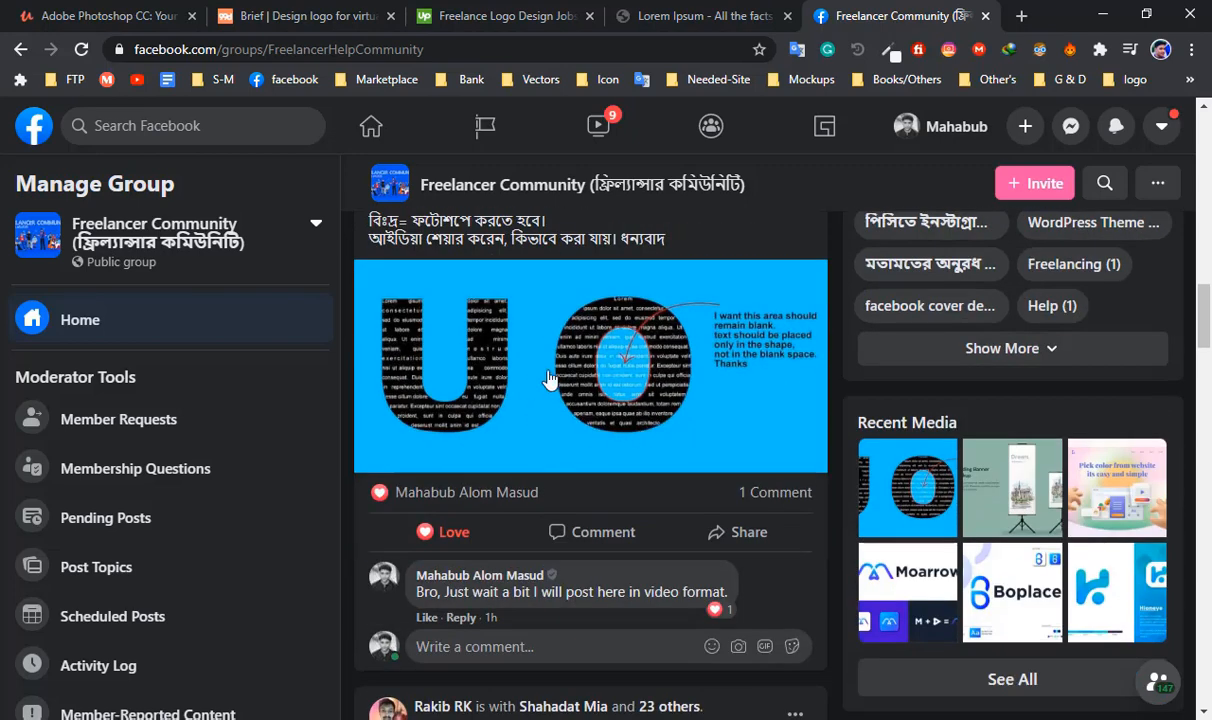
pyautogui.click(582, 395)
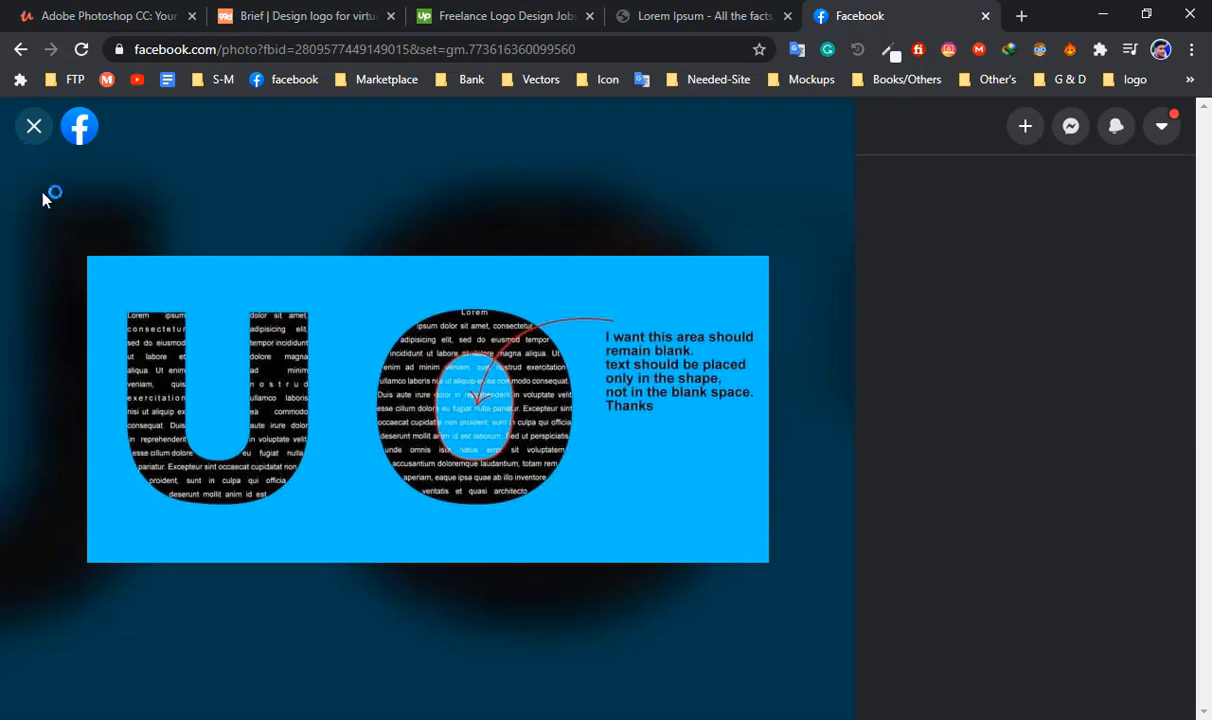
pyautogui.click(28, 138)
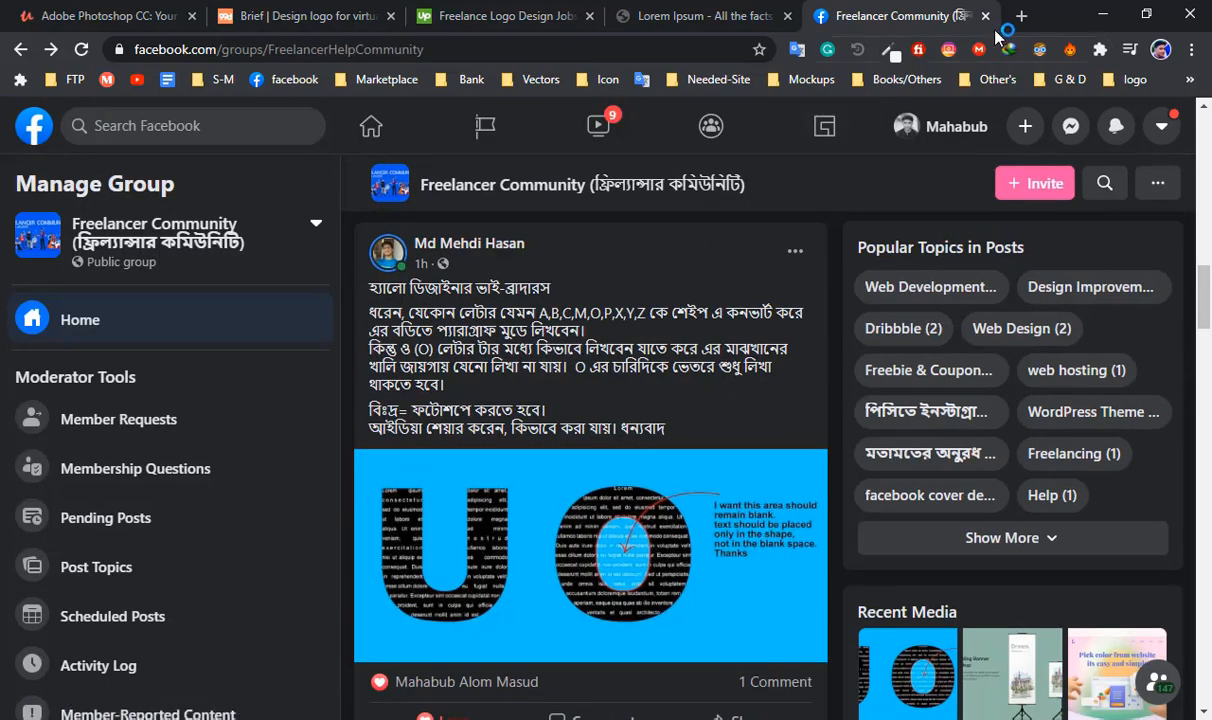
# Close the Facebook tab, minimize the browser and switch to Photoshop.
pyautogui.click(985, 16)
pyautogui.click(1092, 14)
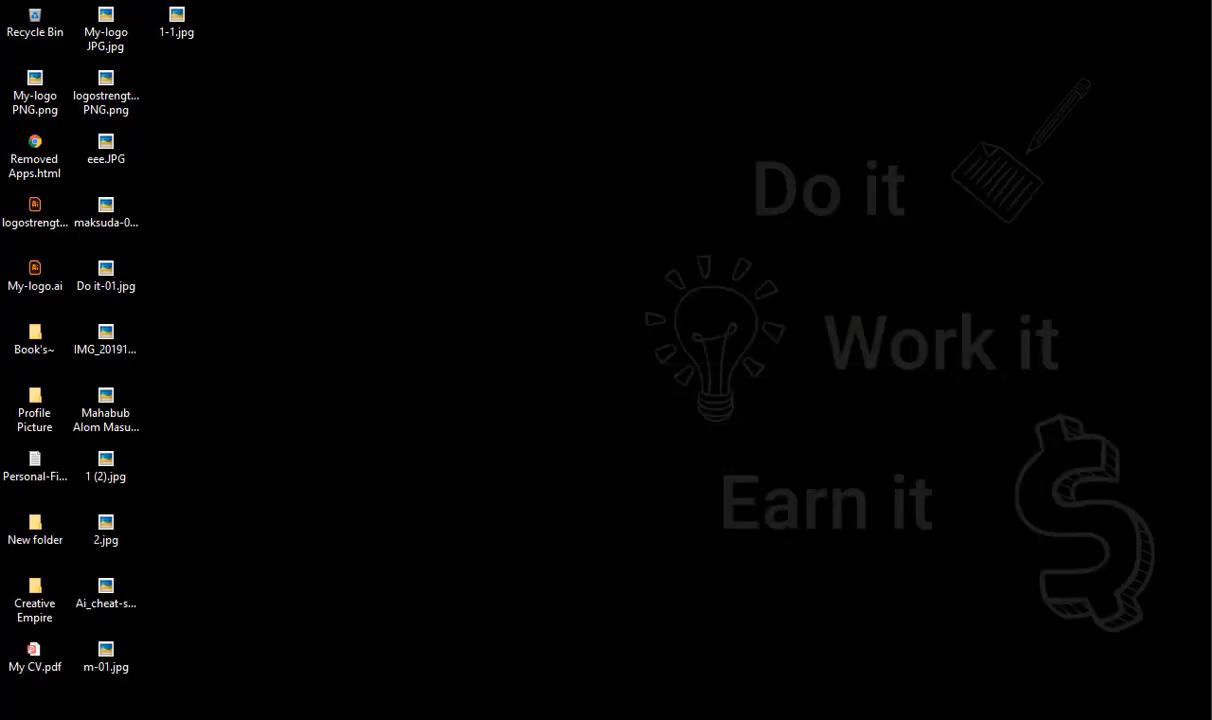
pyautogui.hotkey('alt', 'Tab')
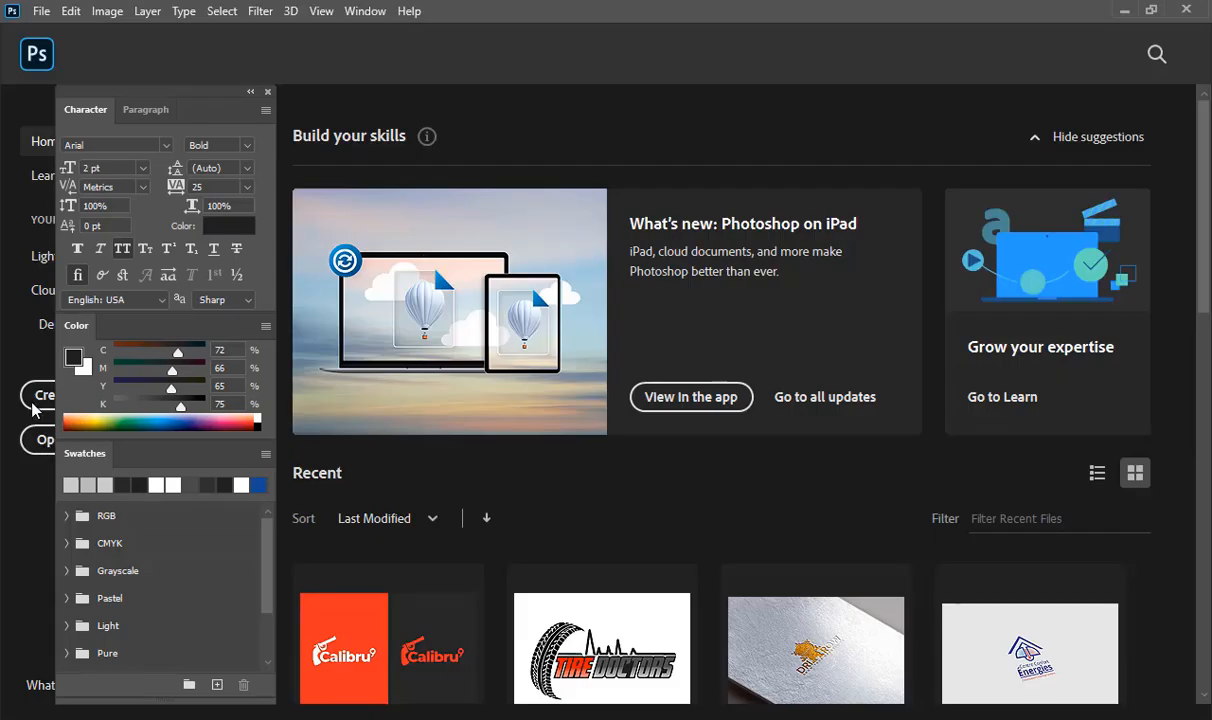
# Create a new 3000 x 2200 pixel RGB document at 300 pixels/inch with a white background.
pyautogui.click(42, 12)
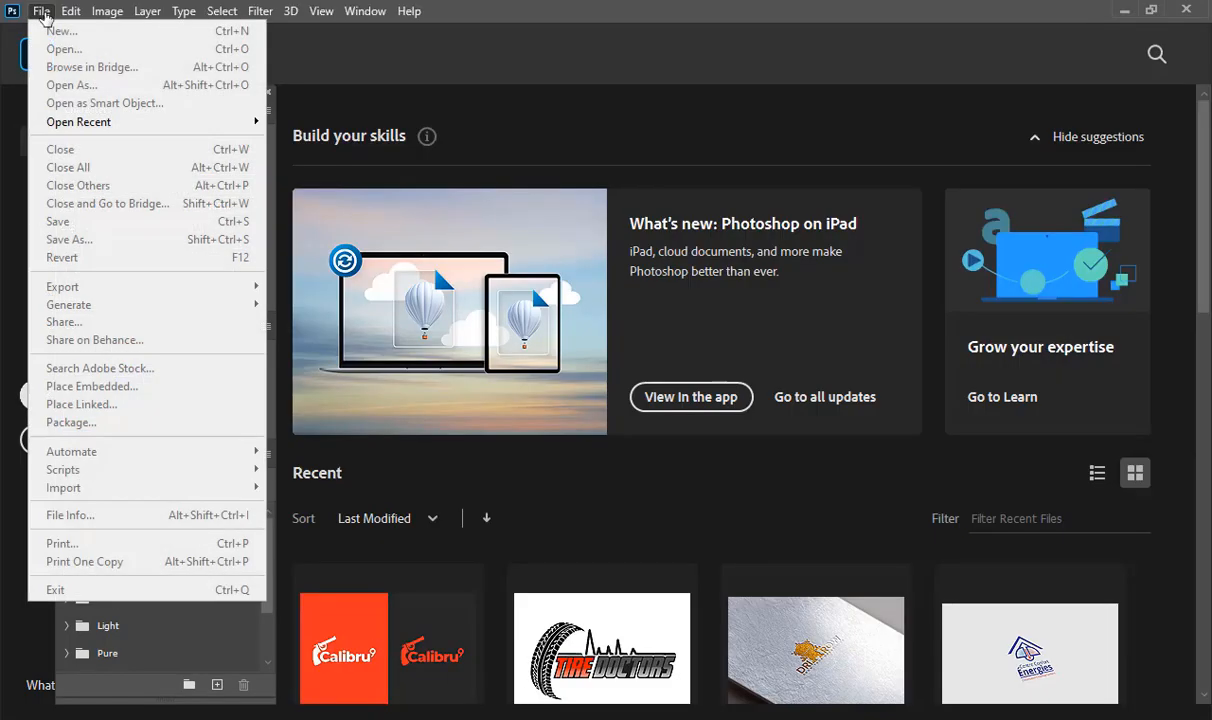
pyautogui.click(40, 12)
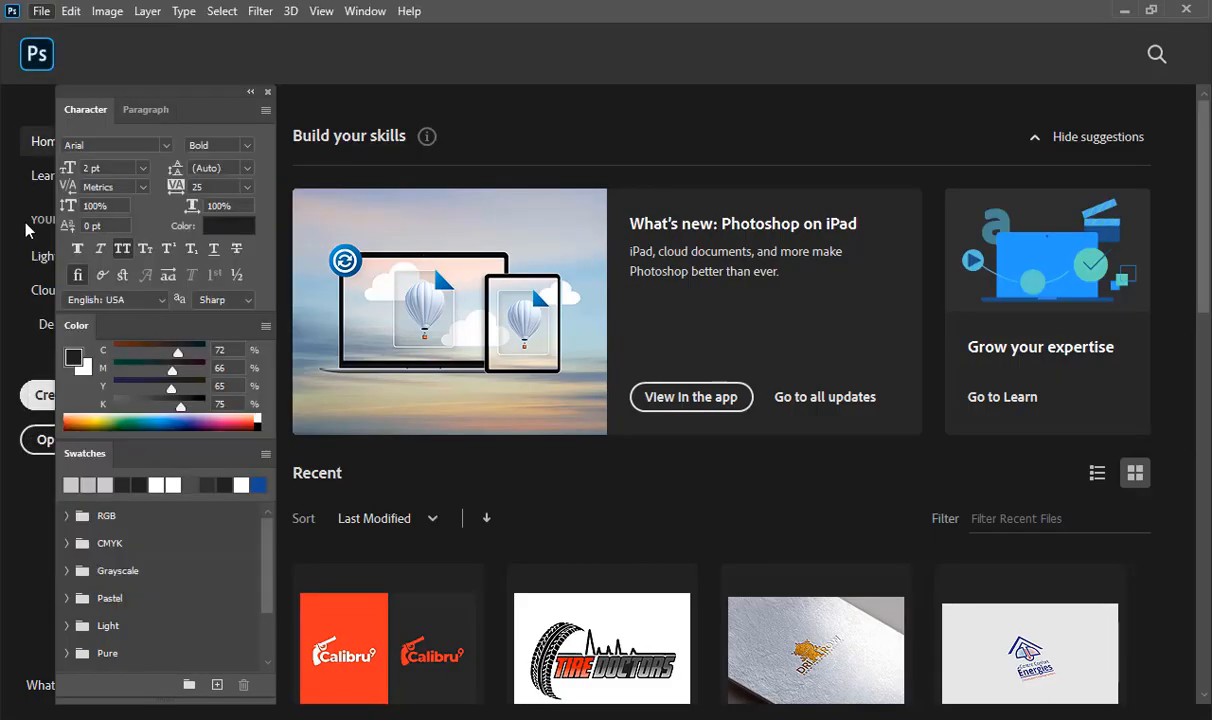
pyautogui.click(33, 396)
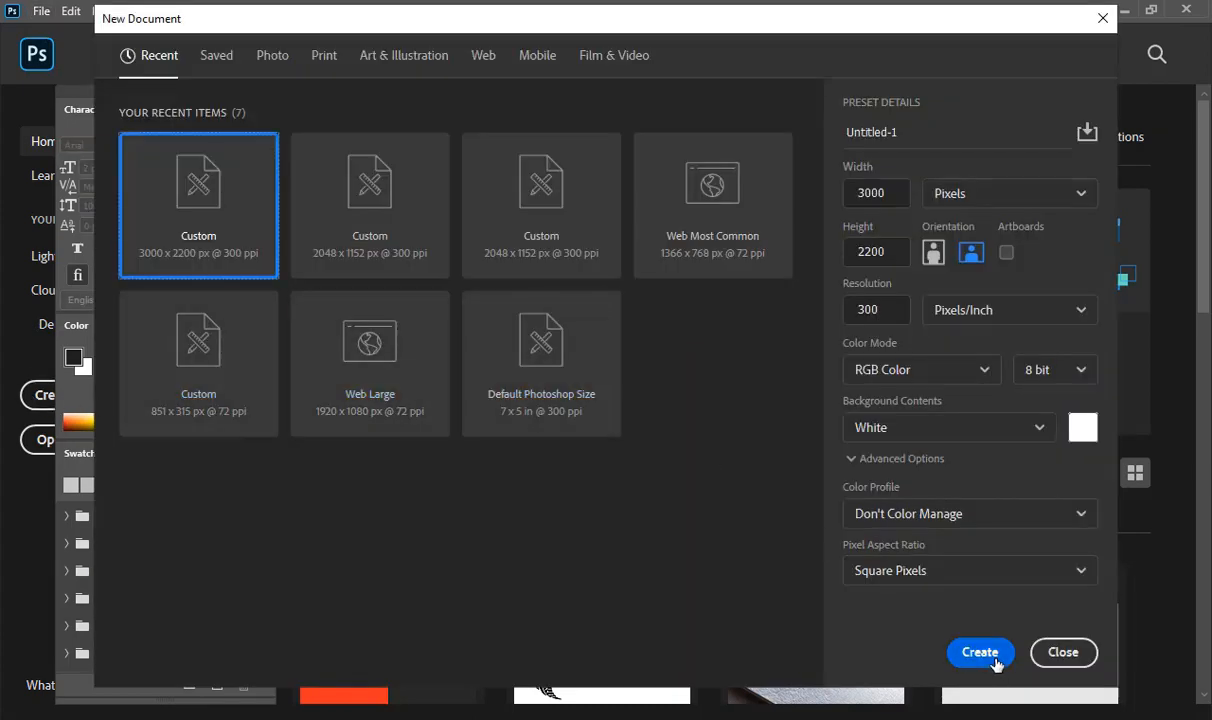
pyautogui.click(993, 658)
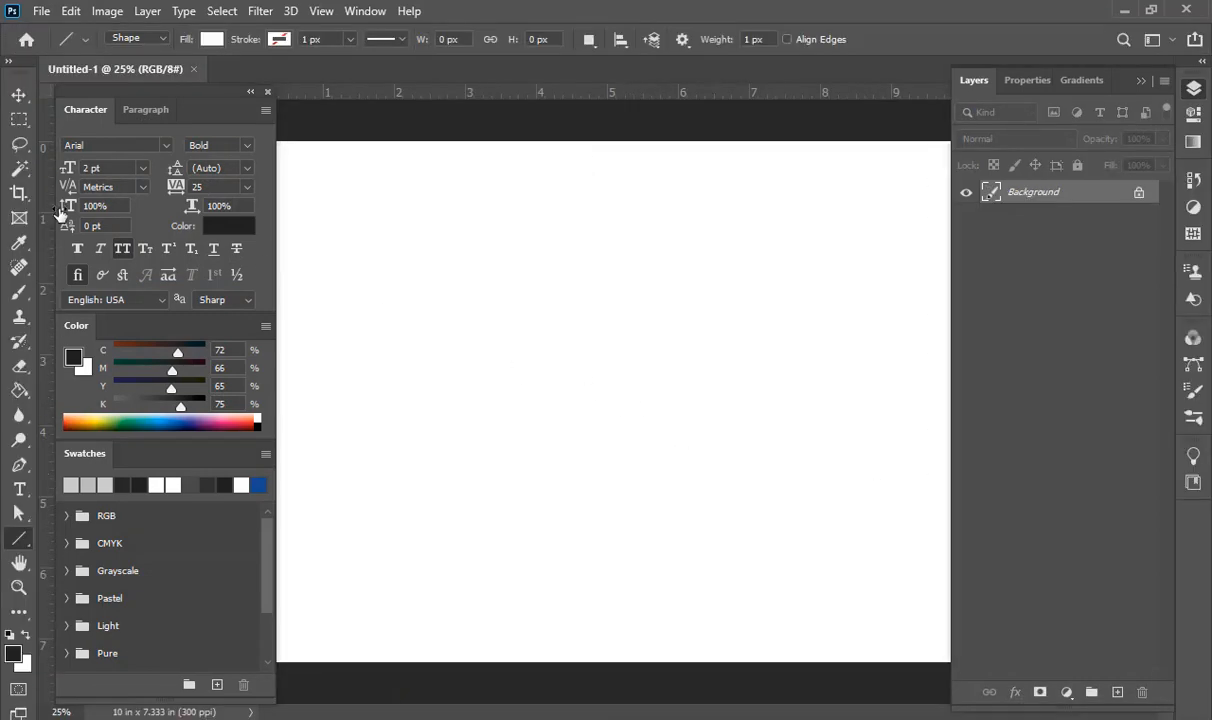
pyautogui.click(19, 95)
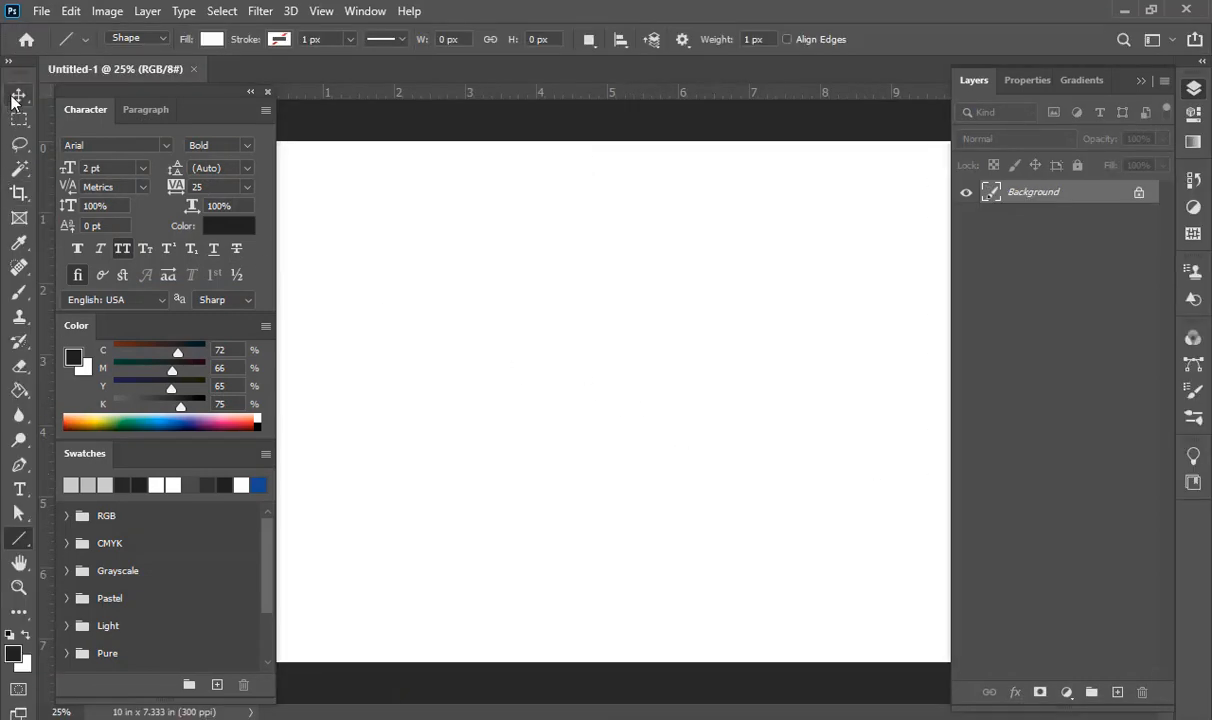
pyautogui.hotkey('ctrl', '0')
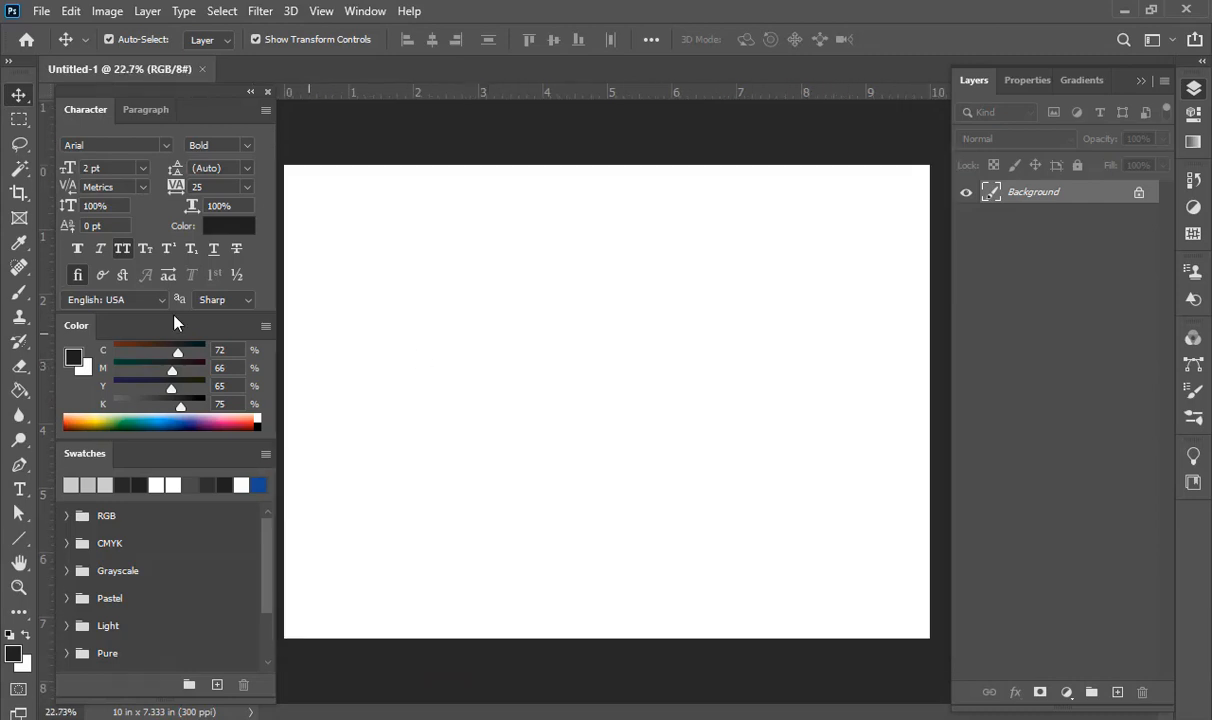
# Add the text "OUT" to the upper part of the canvas in Arial Bold at 100 pt.
pyautogui.click(19, 489)
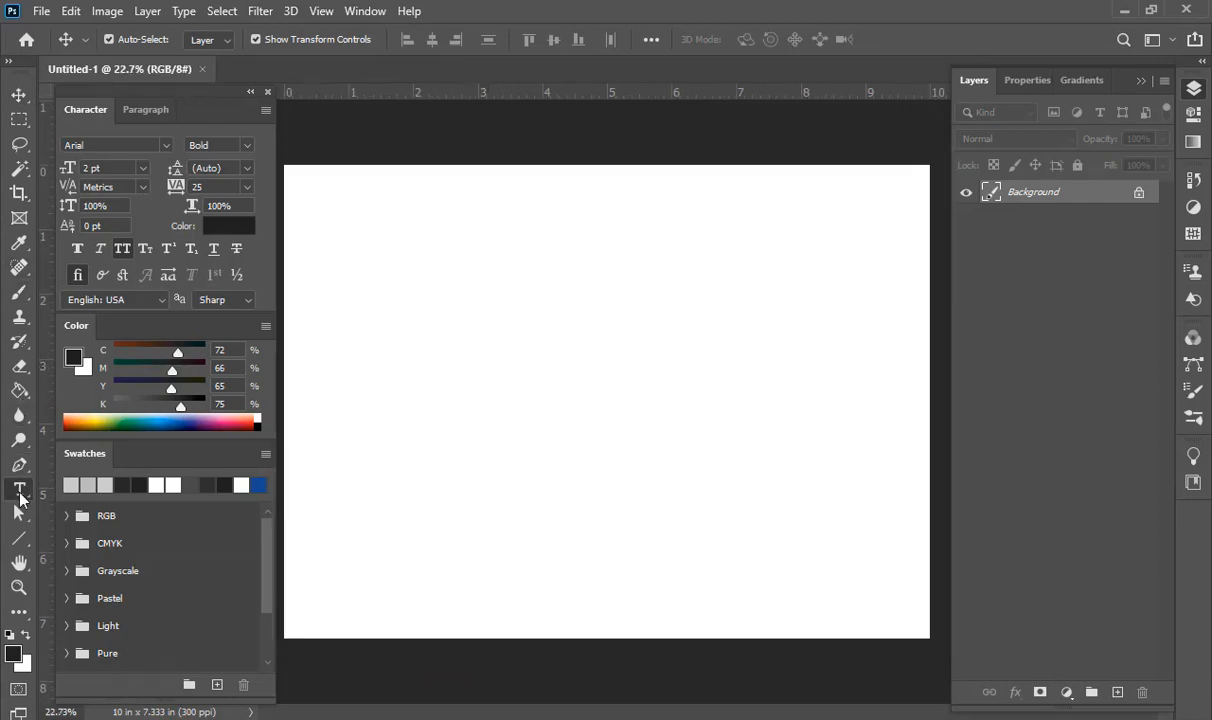
pyautogui.click(503, 291)
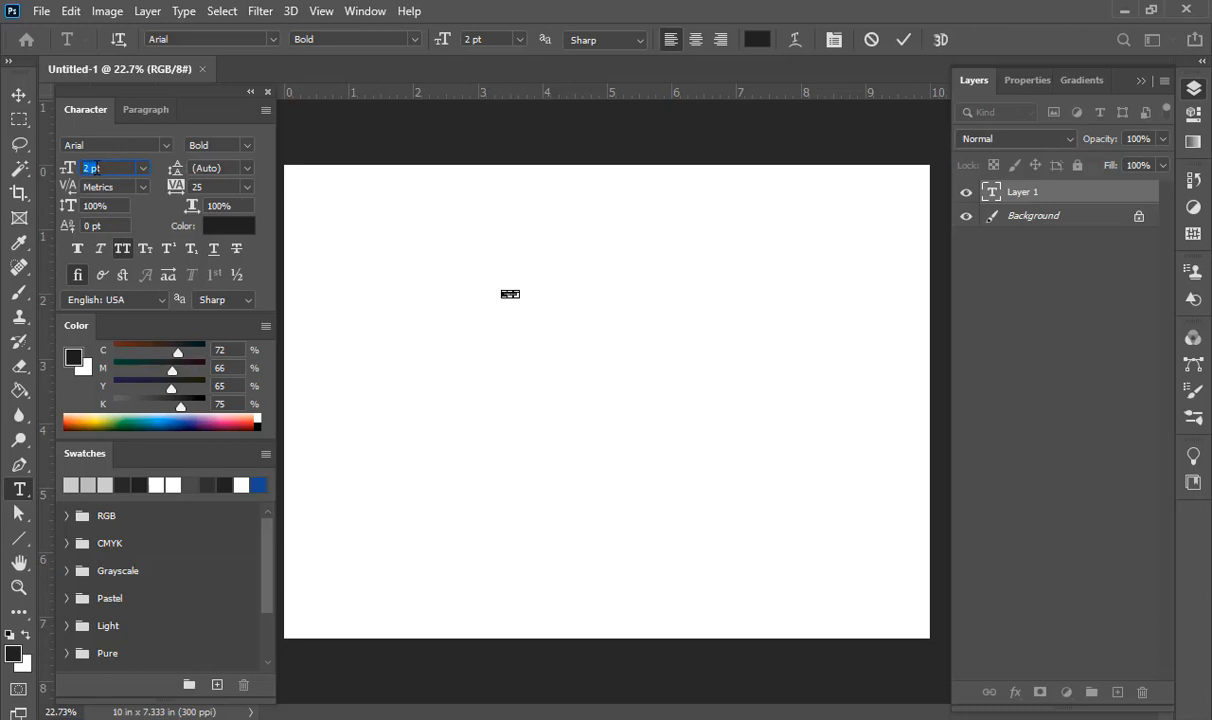
pyautogui.write('100')
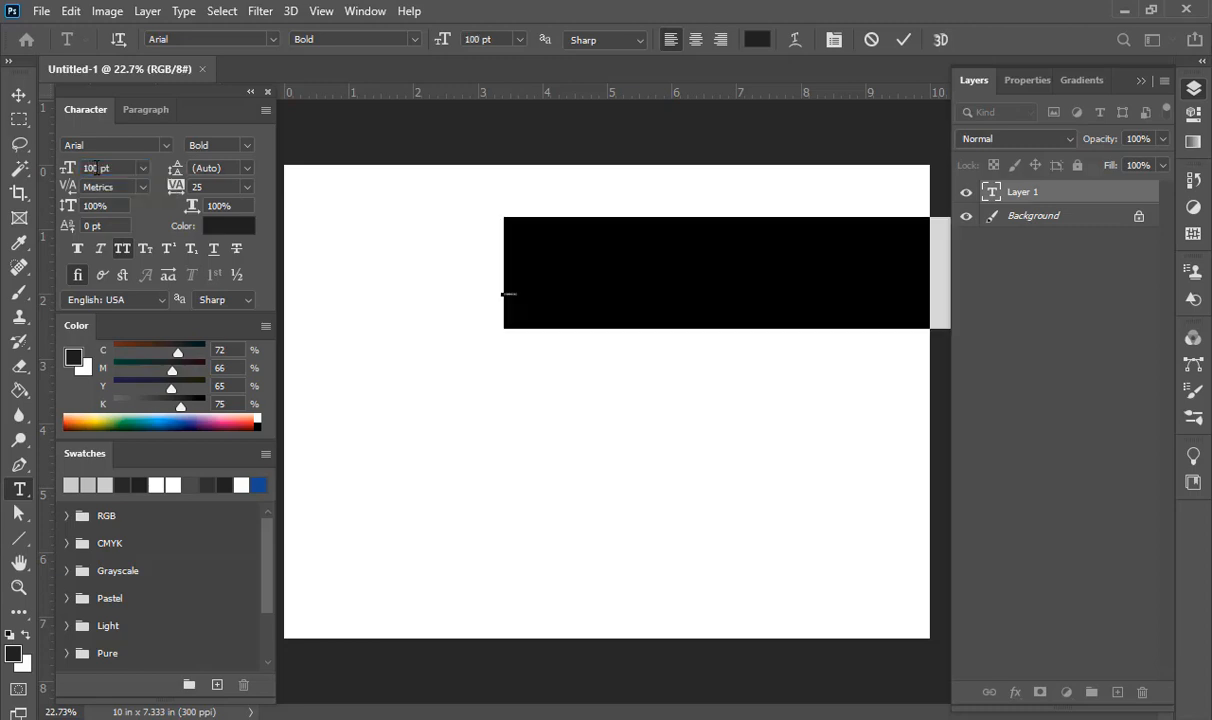
pyautogui.press('Return')
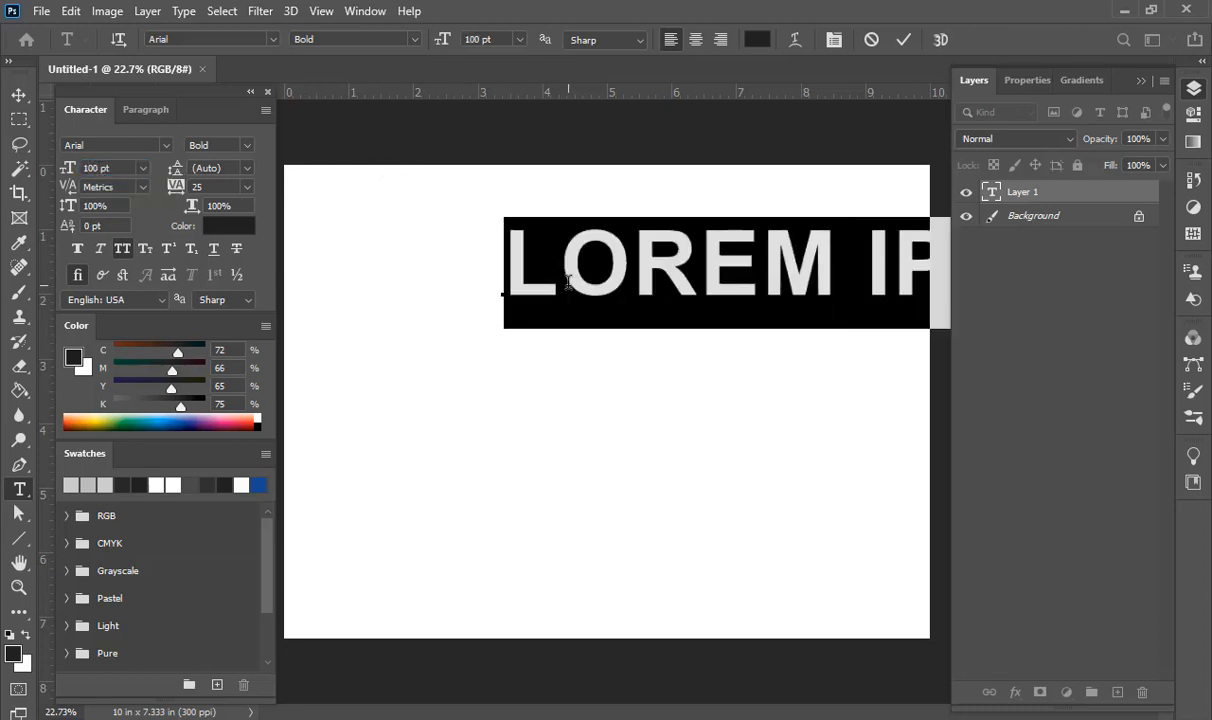
pyautogui.write('OUT')
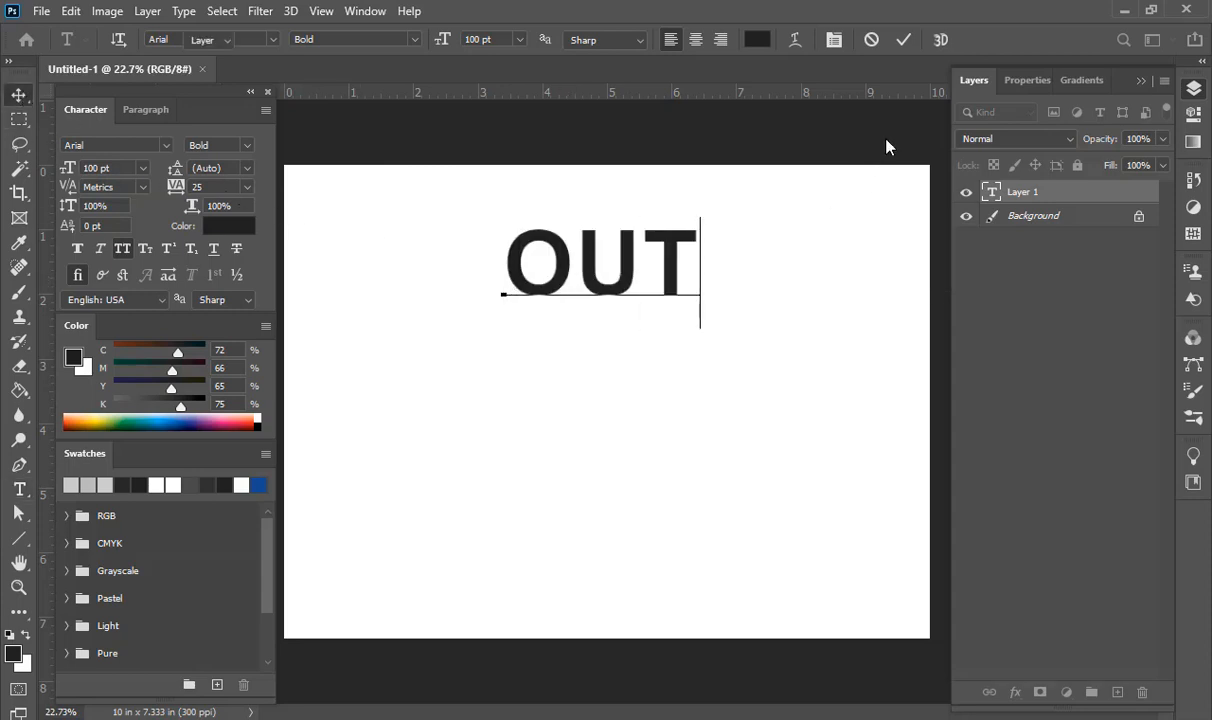
pyautogui.click(892, 51)
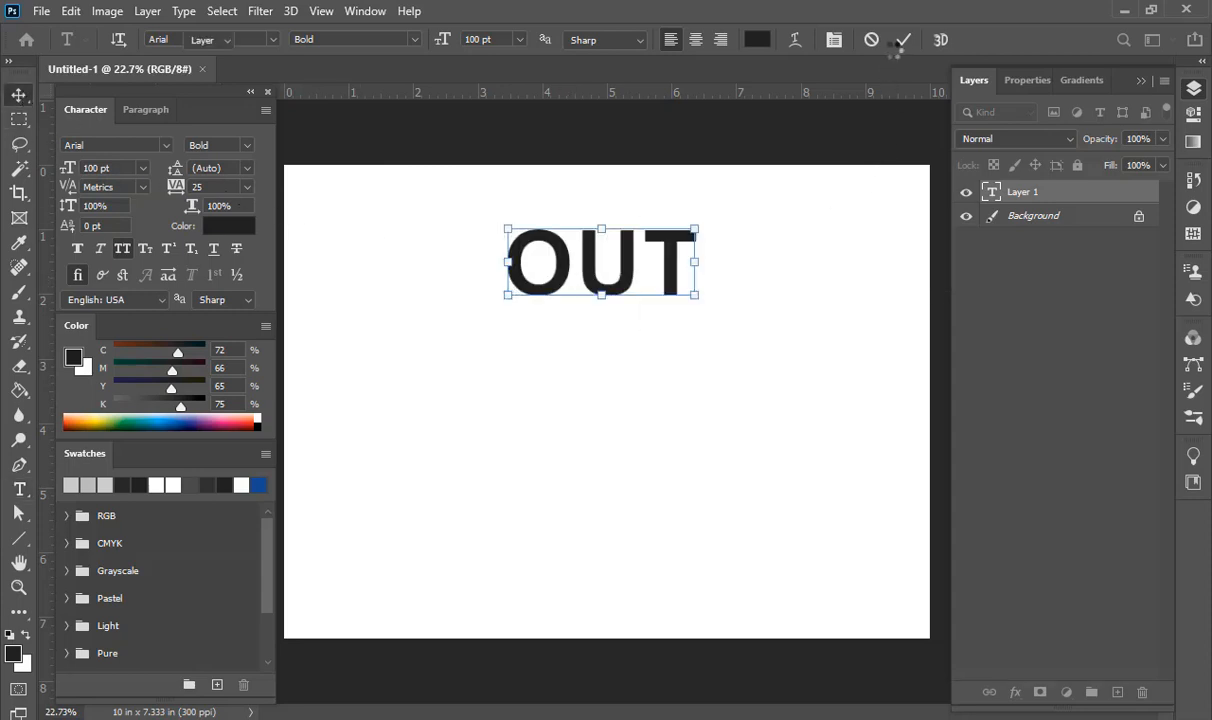
# Center the OUT text horizontally and vertically on the whole canvas, and clear the selection.
pyautogui.click(222, 12)
pyautogui.click(240, 31)
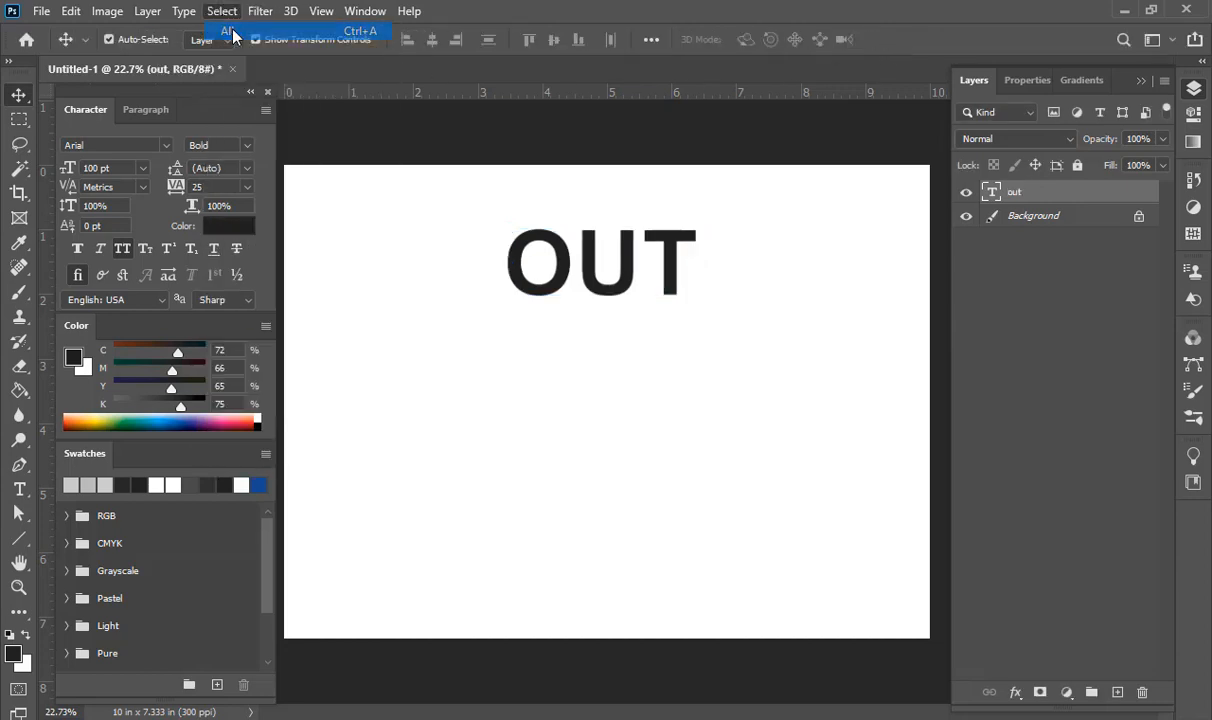
pyautogui.click(548, 45)
pyautogui.click(434, 42)
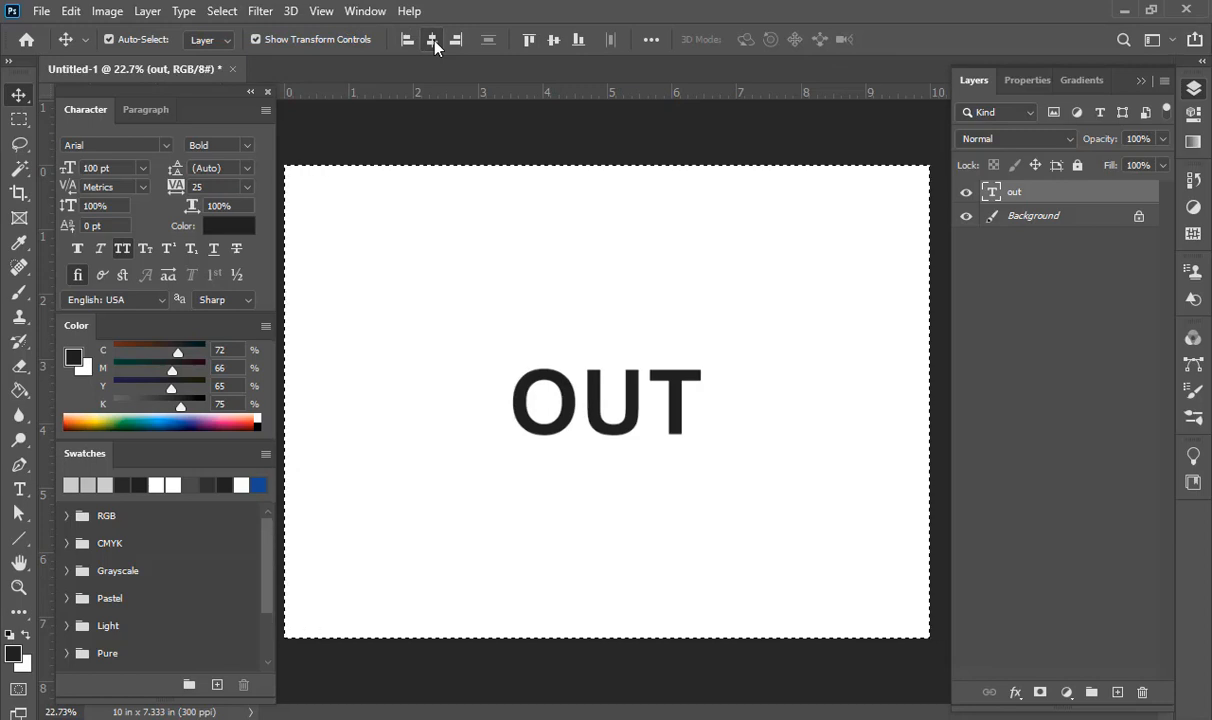
pyautogui.hotkey('ctrl', 'd')
# Duplicate the OUT text layer as "out copy" and hide the original text layer.
pyautogui.rightClick(995, 200)
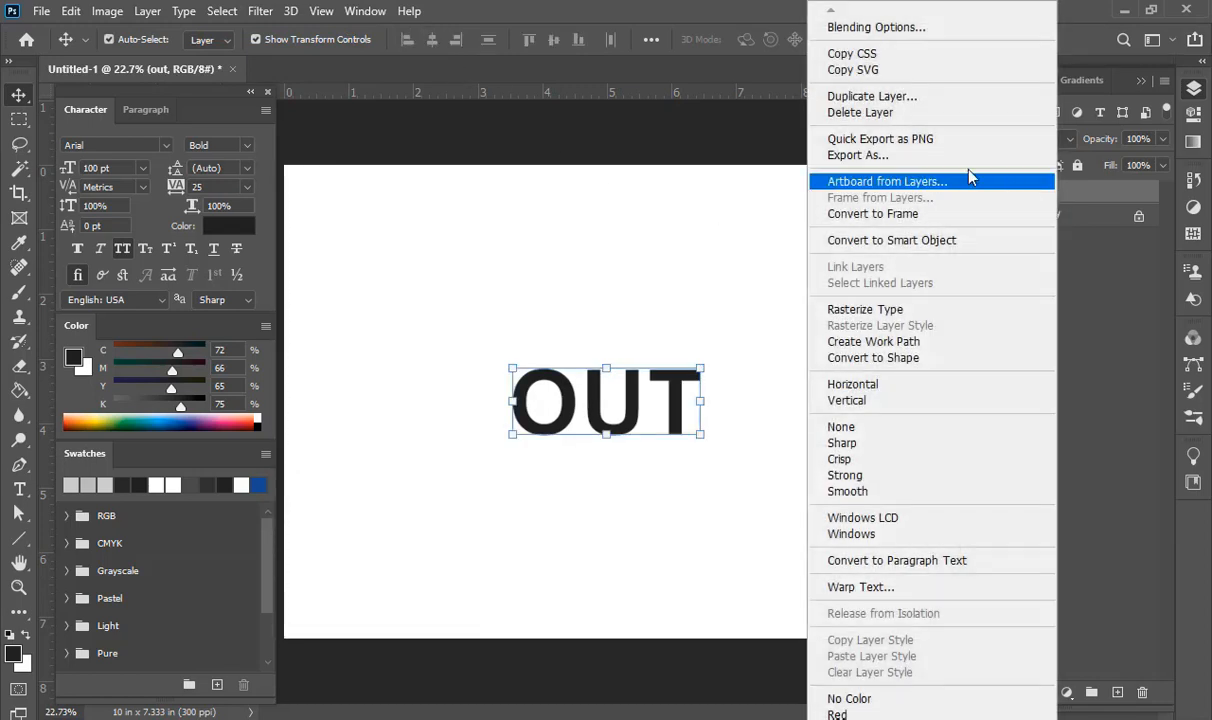
pyautogui.click(866, 97)
pyautogui.click(762, 191)
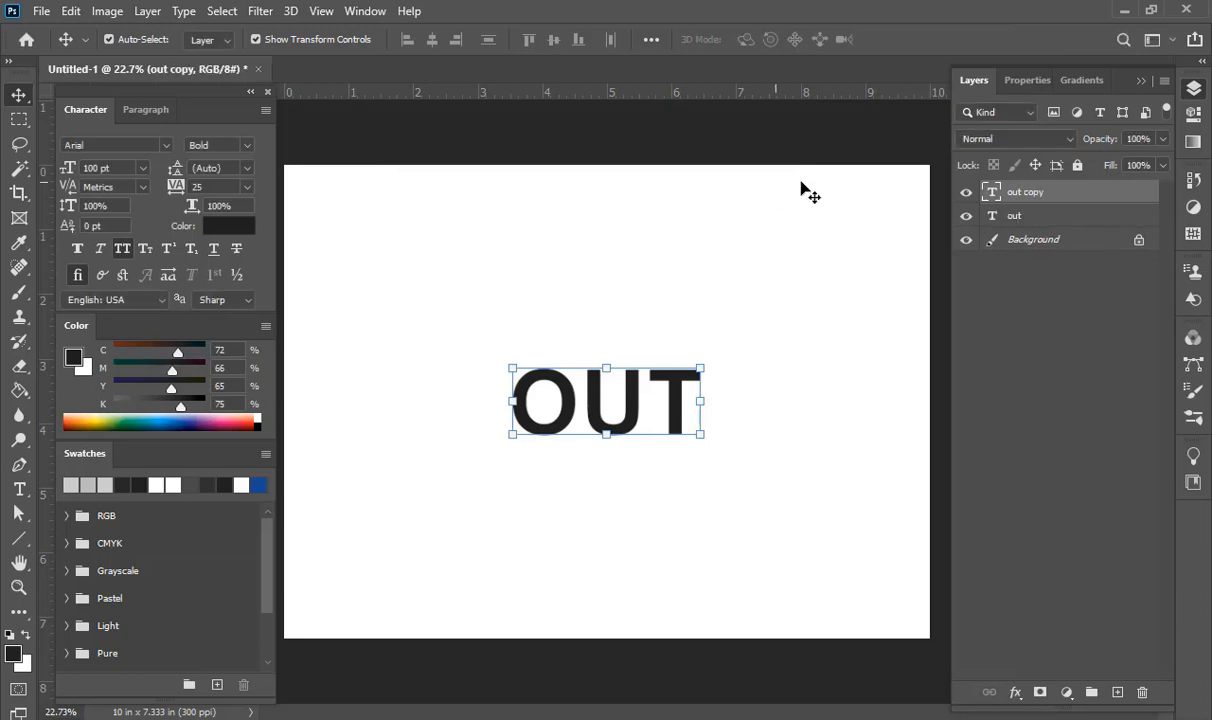
pyautogui.click(966, 216)
pyautogui.click(663, 333)
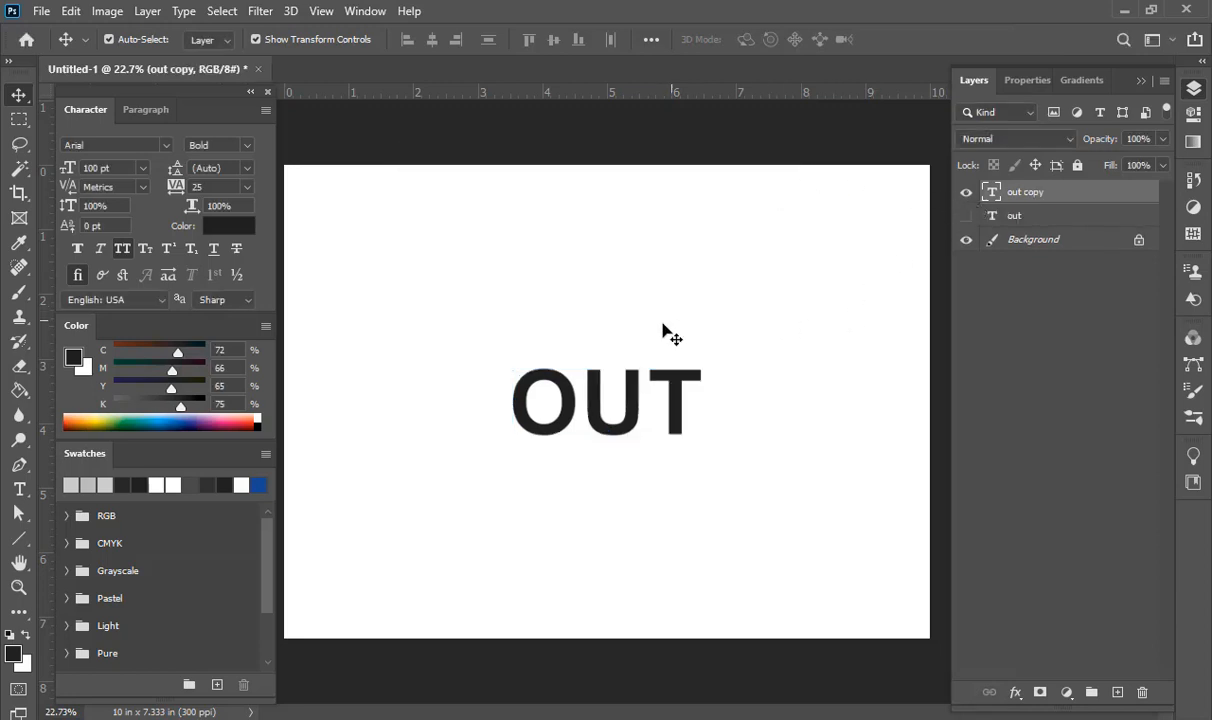
# Convert the "out copy" text layer to a shape.
pyautogui.click(643, 407)
pyautogui.scroll(2, 643, 407)
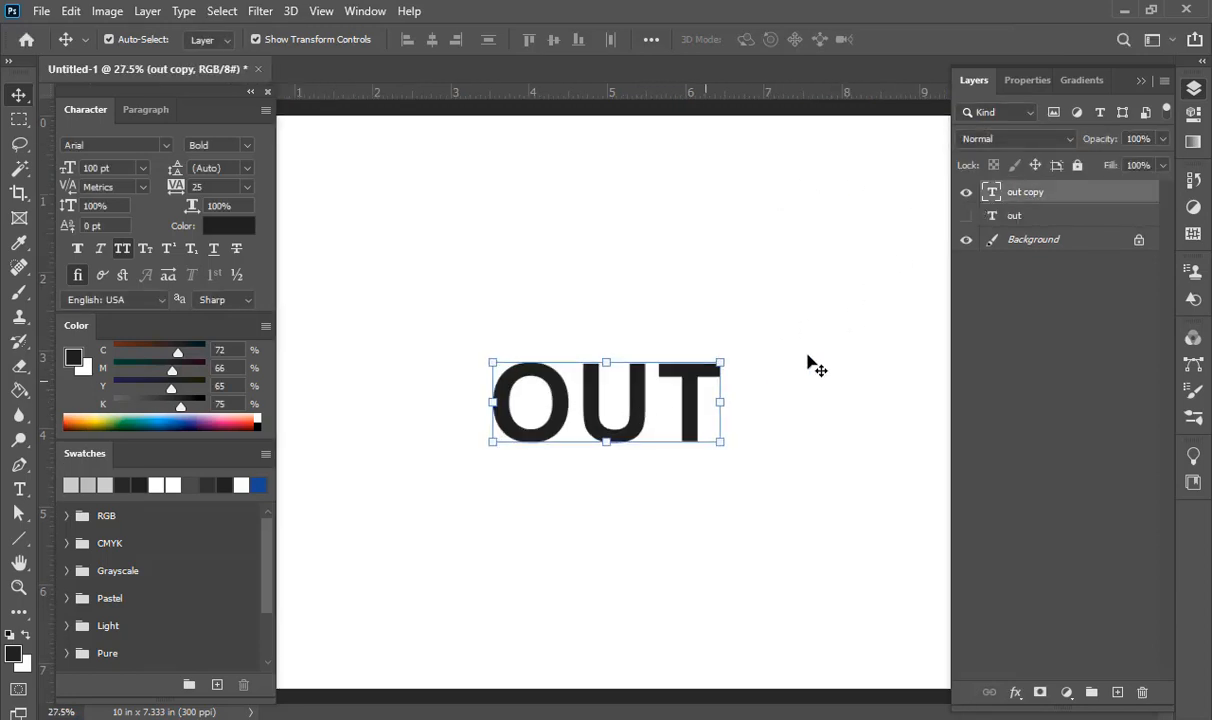
pyautogui.rightClick(1073, 197)
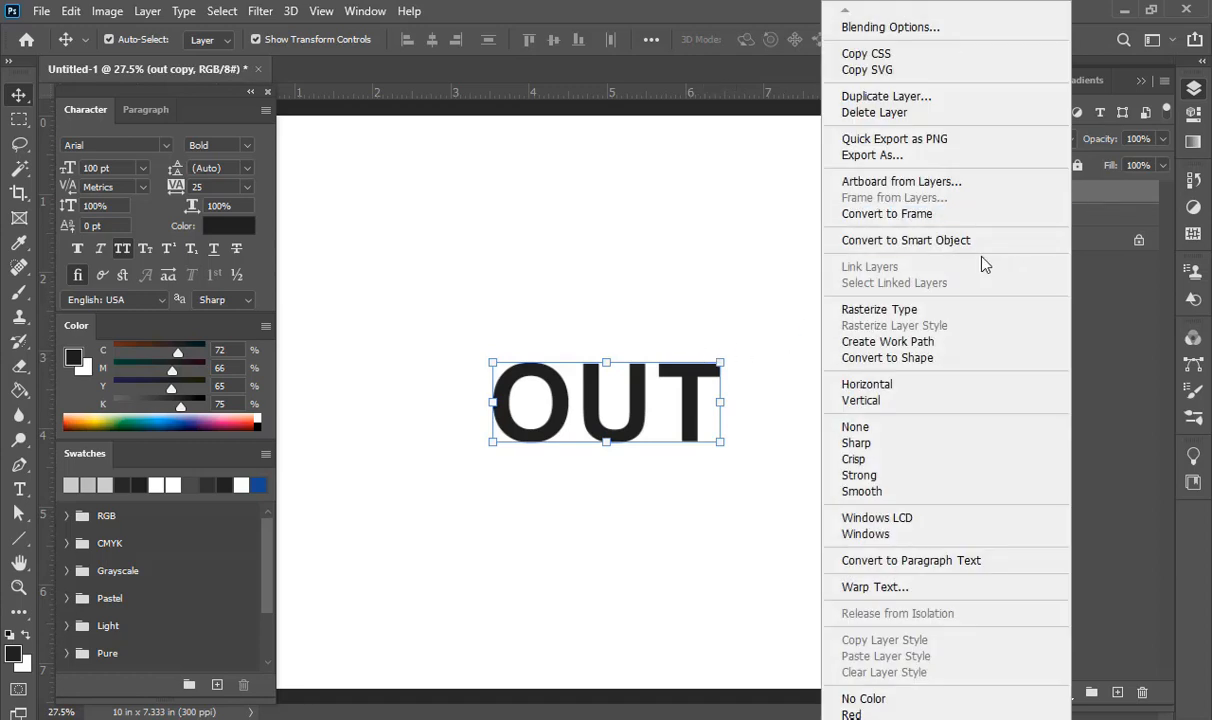
pyautogui.click(883, 358)
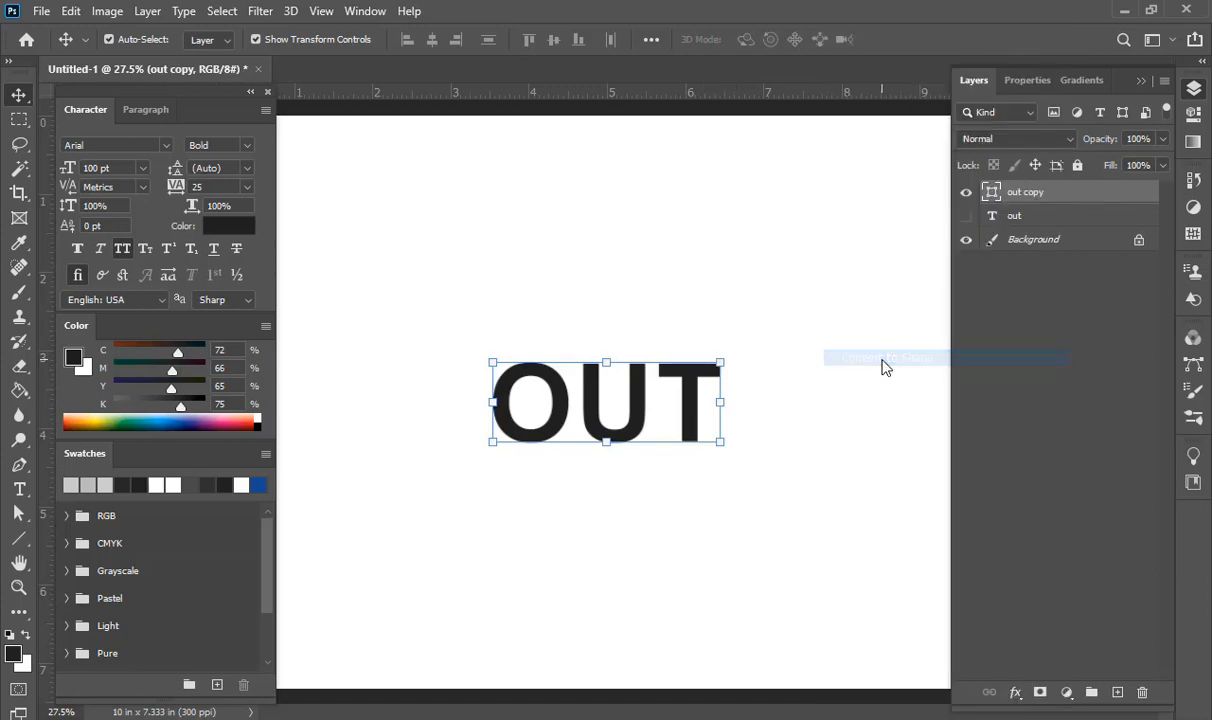
# Change the fill color of the "out copy" shape to light gray.
pyautogui.scroll(3, 703, 425)
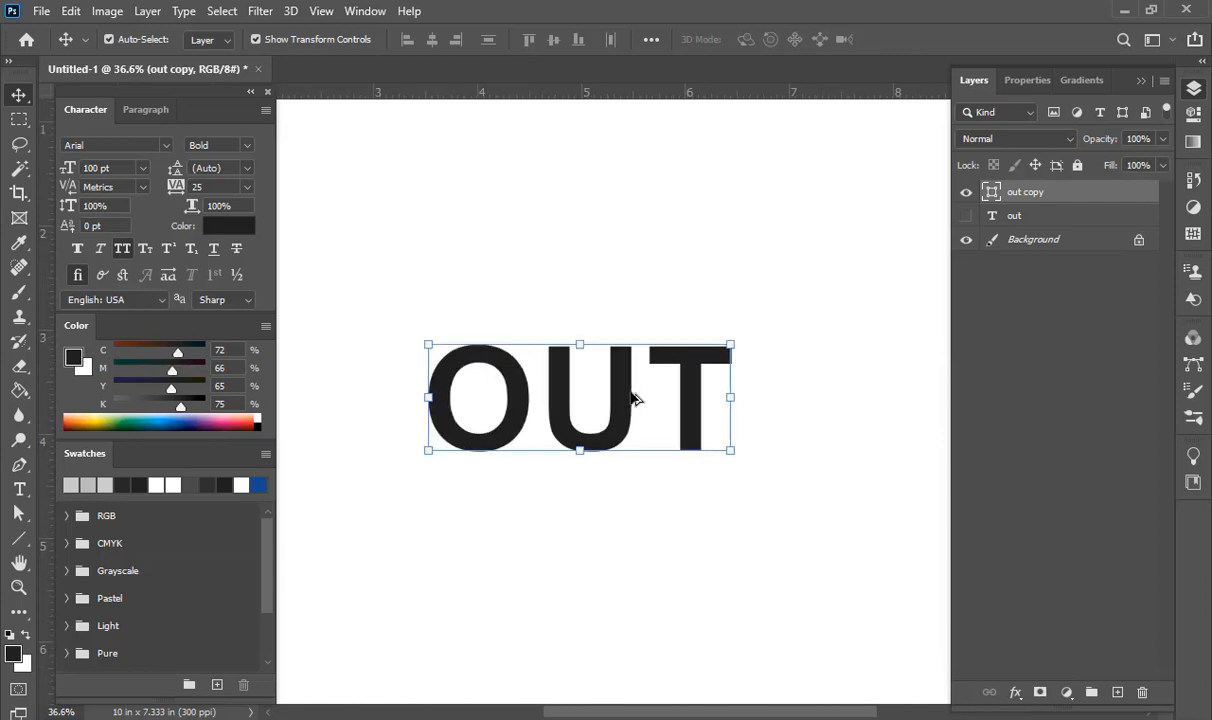
pyautogui.doubleClick(990, 193)
pyautogui.moveTo(181, 222)
pyautogui.mouseDown()
pyautogui.moveTo(100, 191)
pyautogui.moveTo(100, 220)
pyautogui.moveTo(100, 209)
pyautogui.mouseUp()
pyautogui.click(576, 146)
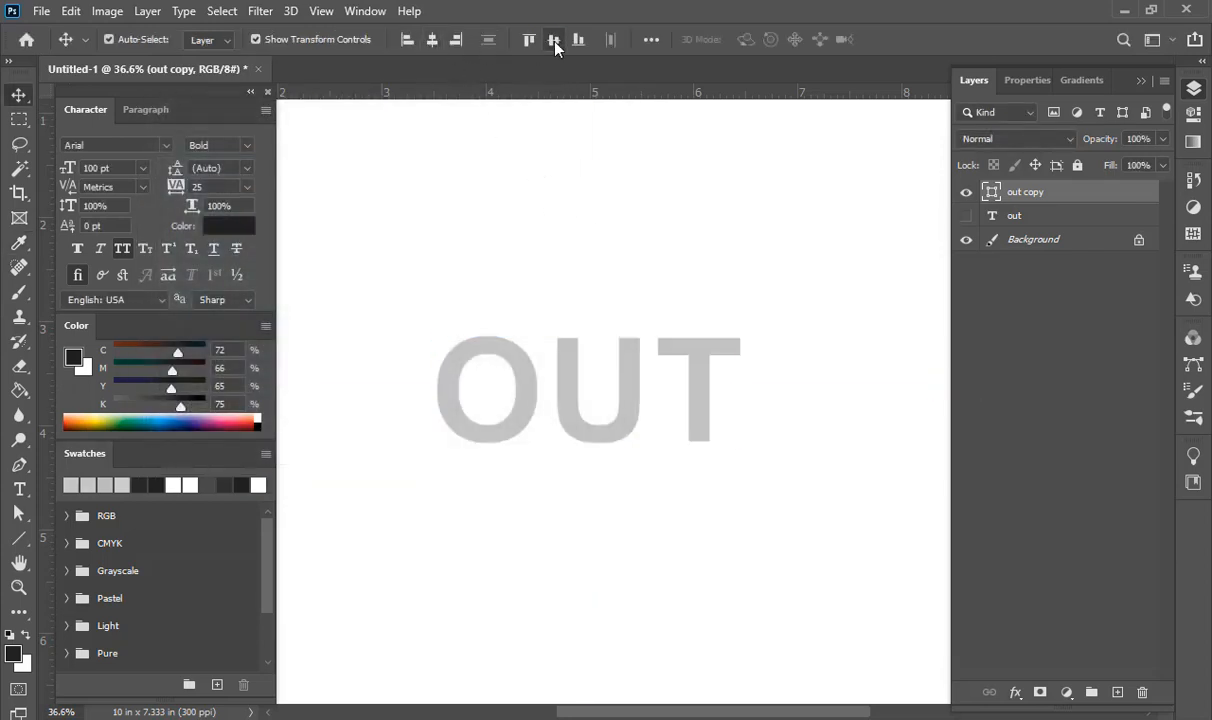
pyautogui.click(558, 338)
# Cut a thin horizontal 1 px line across the right side of the O in the "out copy" shape using Subtract Front Shape.
pyautogui.scroll(2, 558, 340)
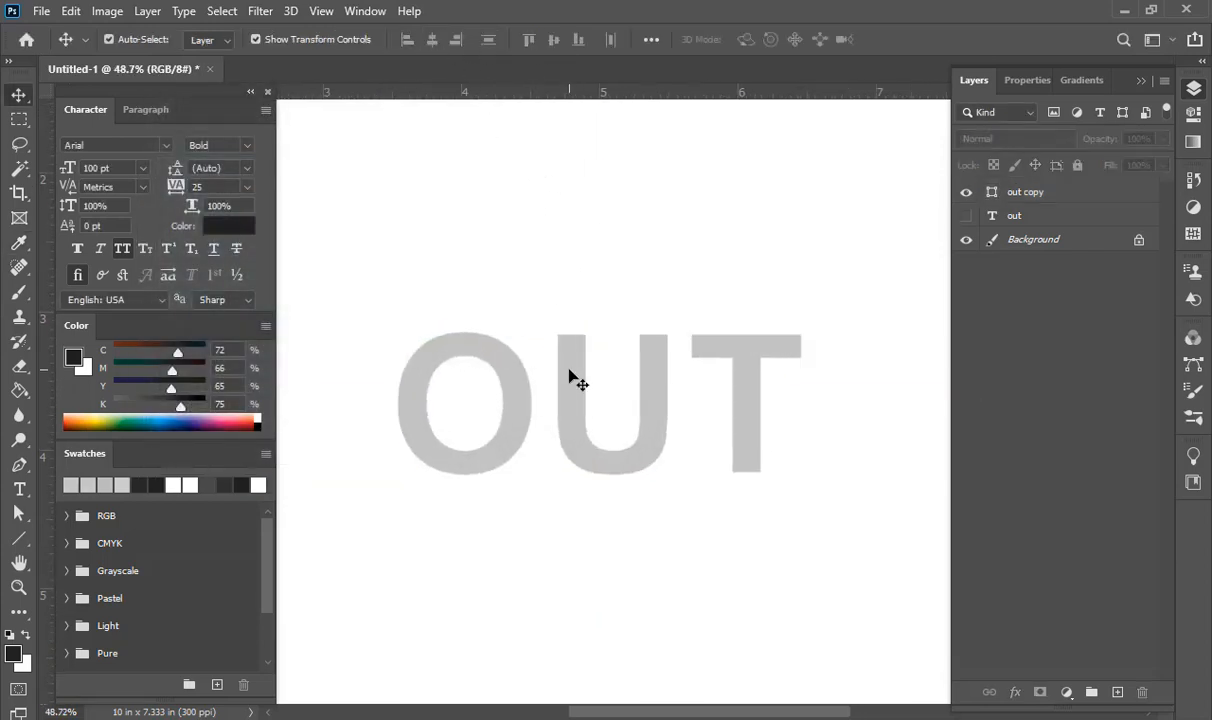
pyautogui.click(573, 379)
pyautogui.scroll(2, 476, 422)
pyautogui.scroll(1, 476, 422)
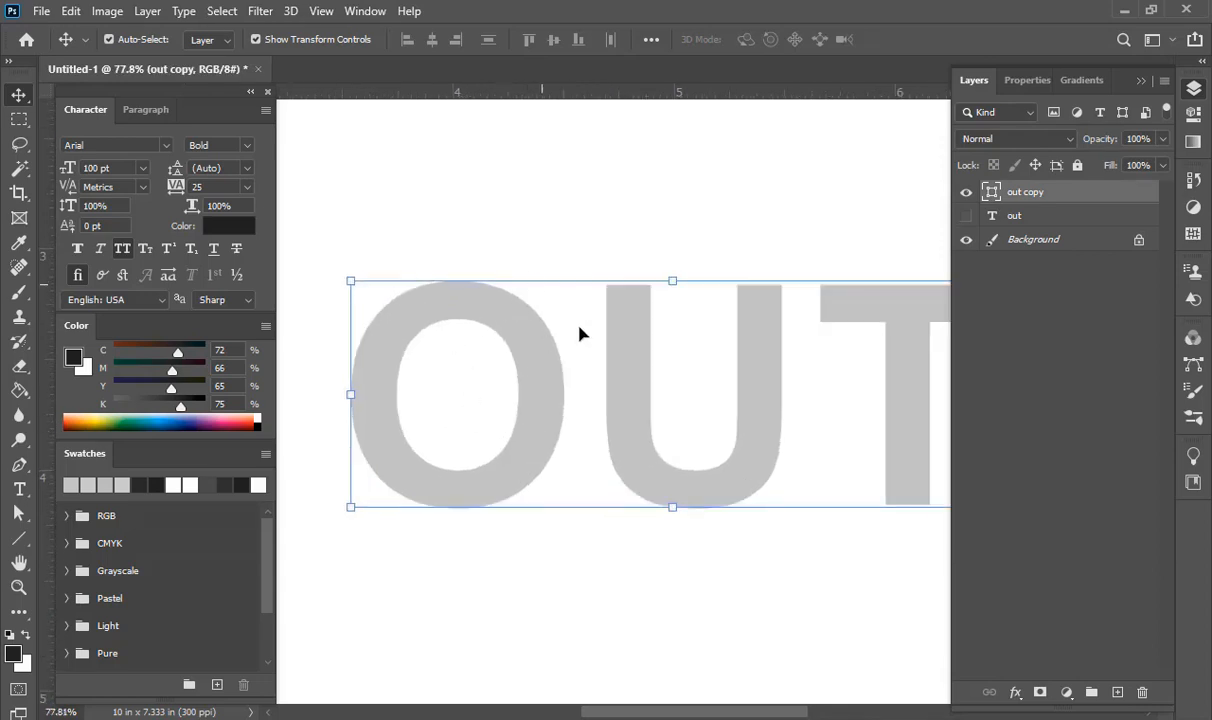
pyautogui.click(16, 540)
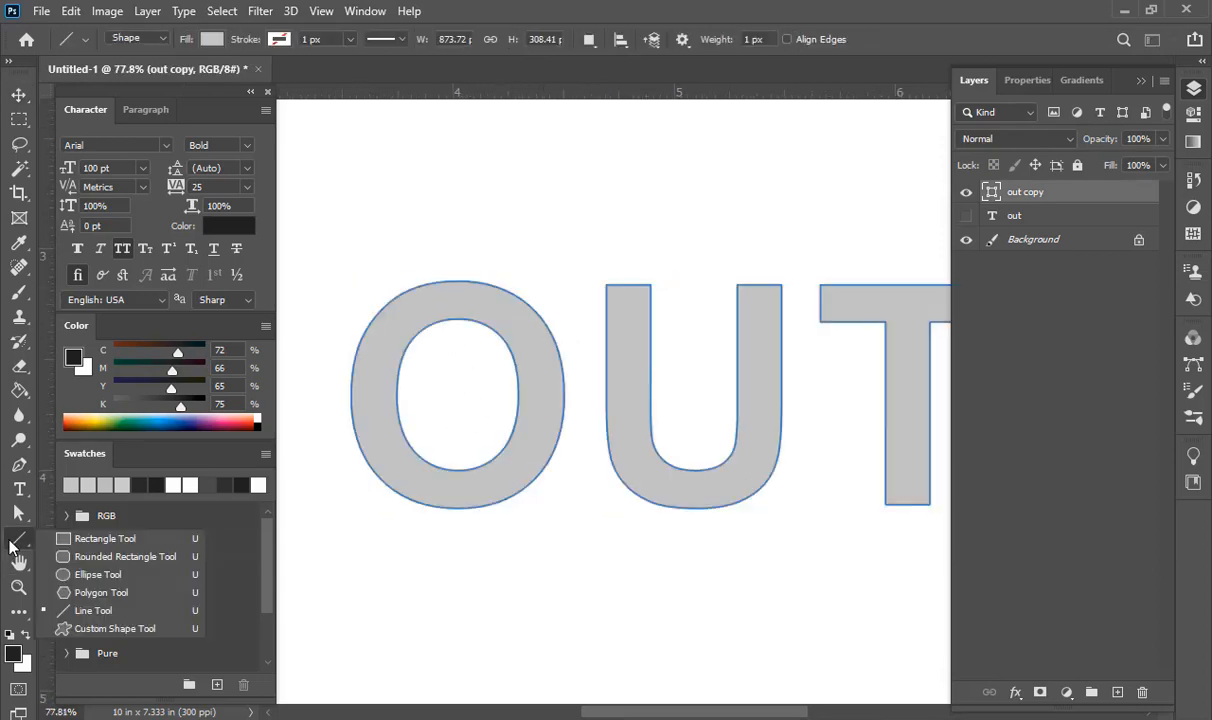
pyautogui.click(88, 612)
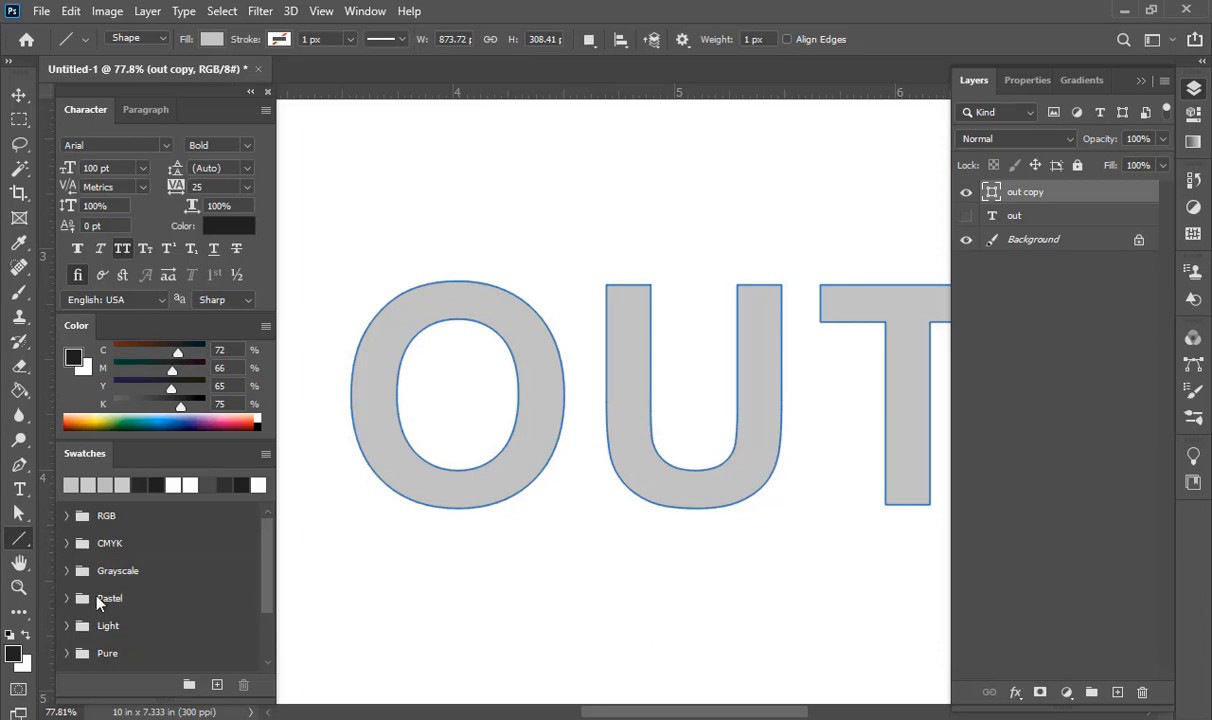
pyautogui.click(591, 40)
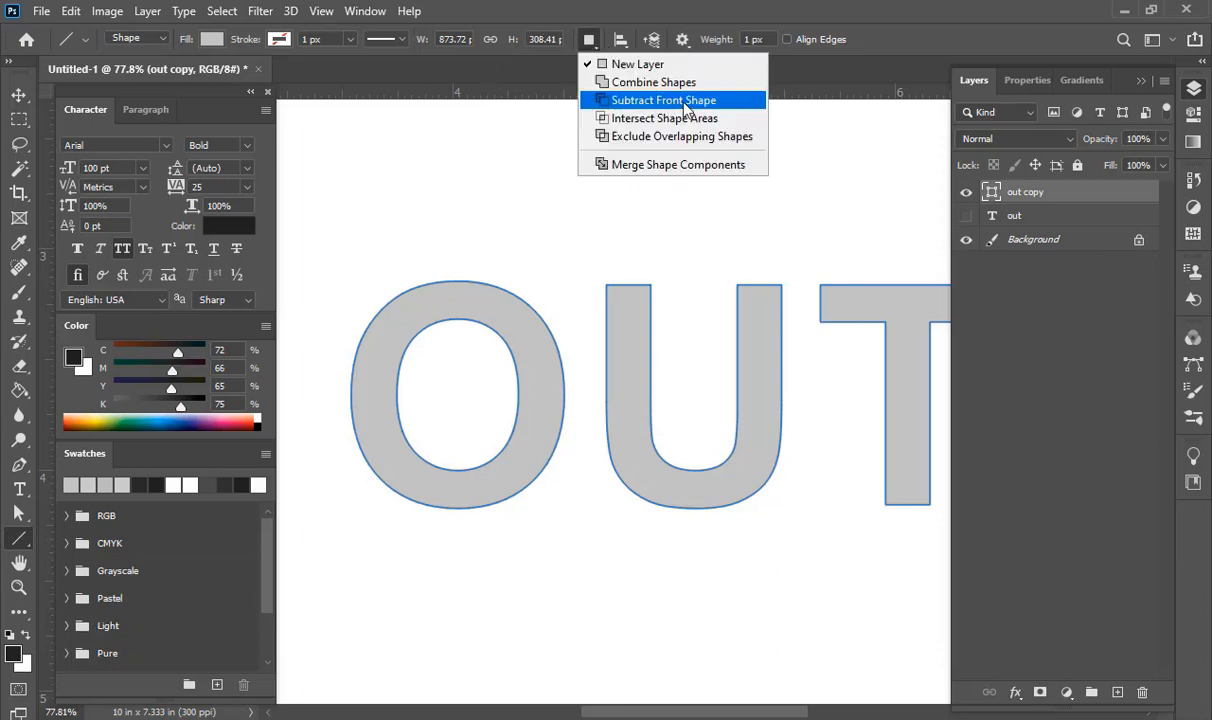
pyautogui.click(686, 101)
pyautogui.scroll(3, 517, 414)
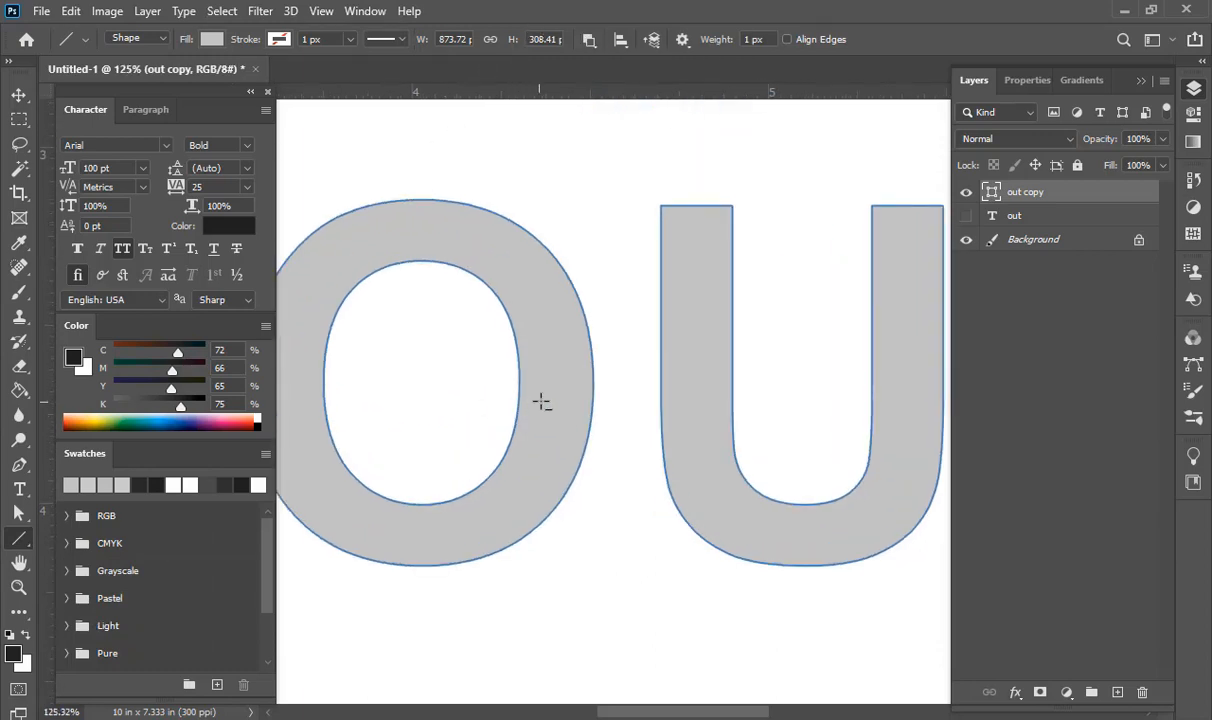
pyautogui.scroll(2, 540, 400)
pyautogui.moveTo(505, 376); pyautogui.dragTo(629, 377)
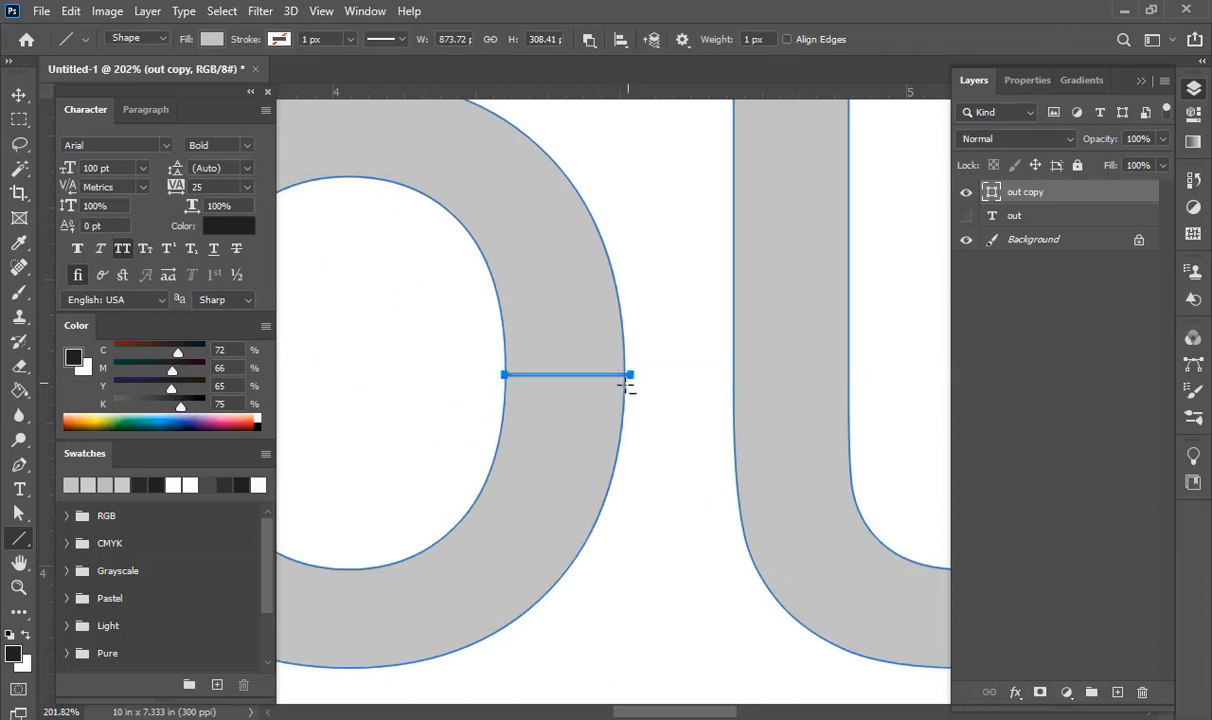
pyautogui.press('v')
# Shorten the subtracted line by moving its outer end points back to the outer edge of the O, and deselect the shape.
pyautogui.scroll(2, 536, 399)
pyautogui.scroll(1, 540, 401)
pyautogui.press('a')
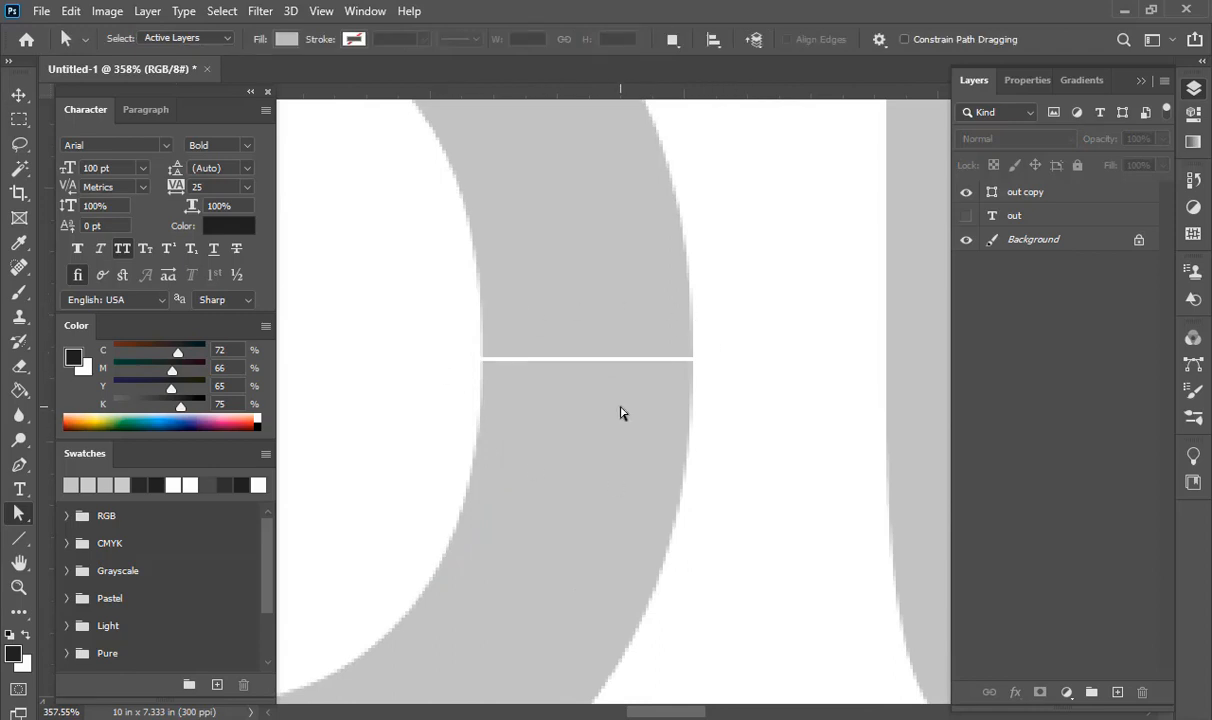
pyautogui.click(990, 193)
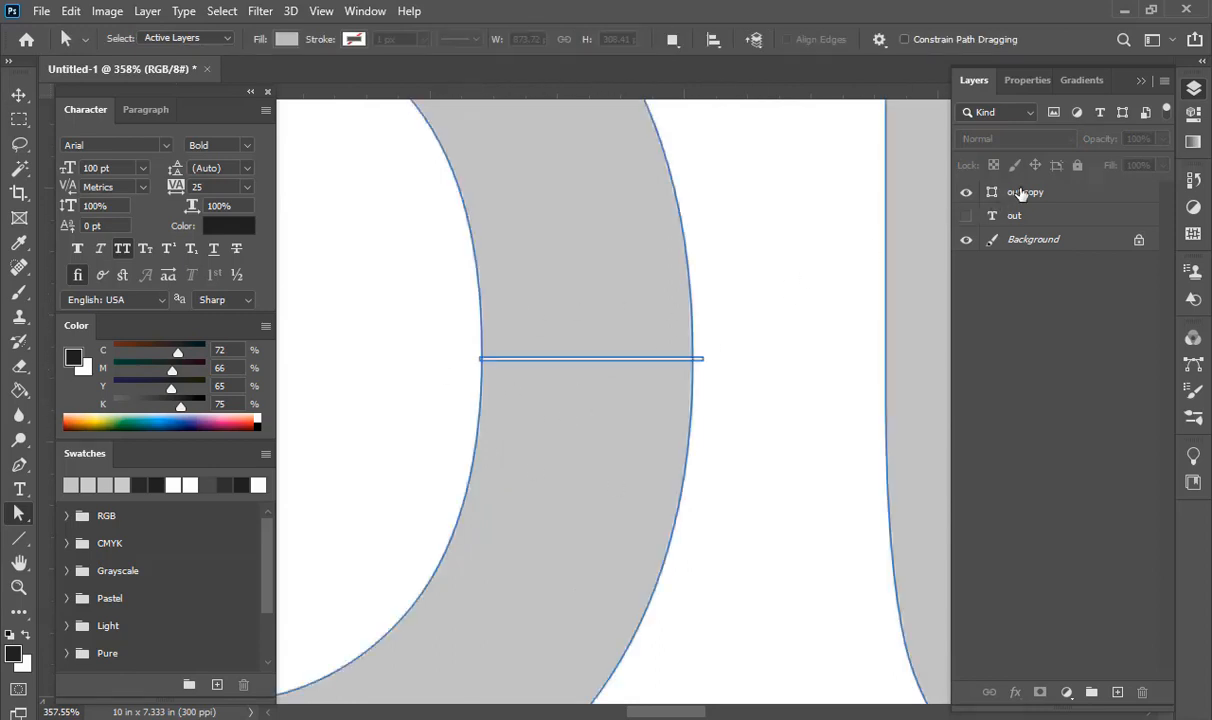
pyautogui.moveTo(495, 371); pyautogui.dragTo(420, 325)
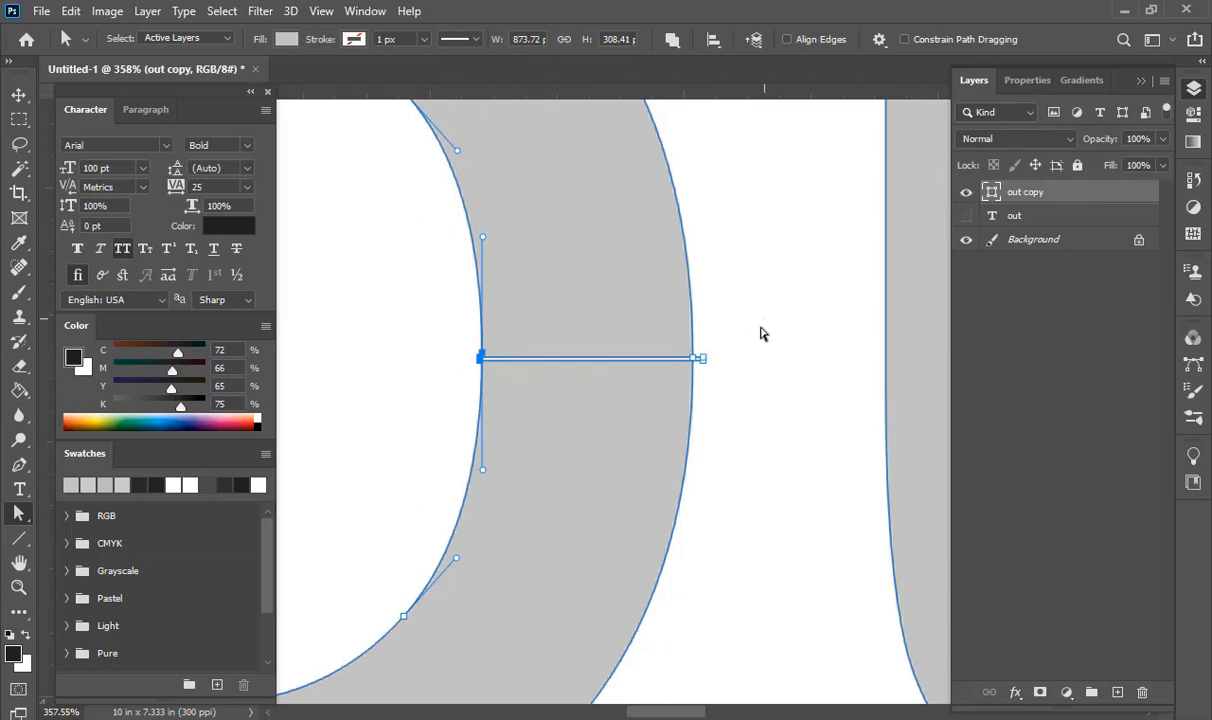
pyautogui.click(694, 357)
pyautogui.scroll(10, 718, 355)
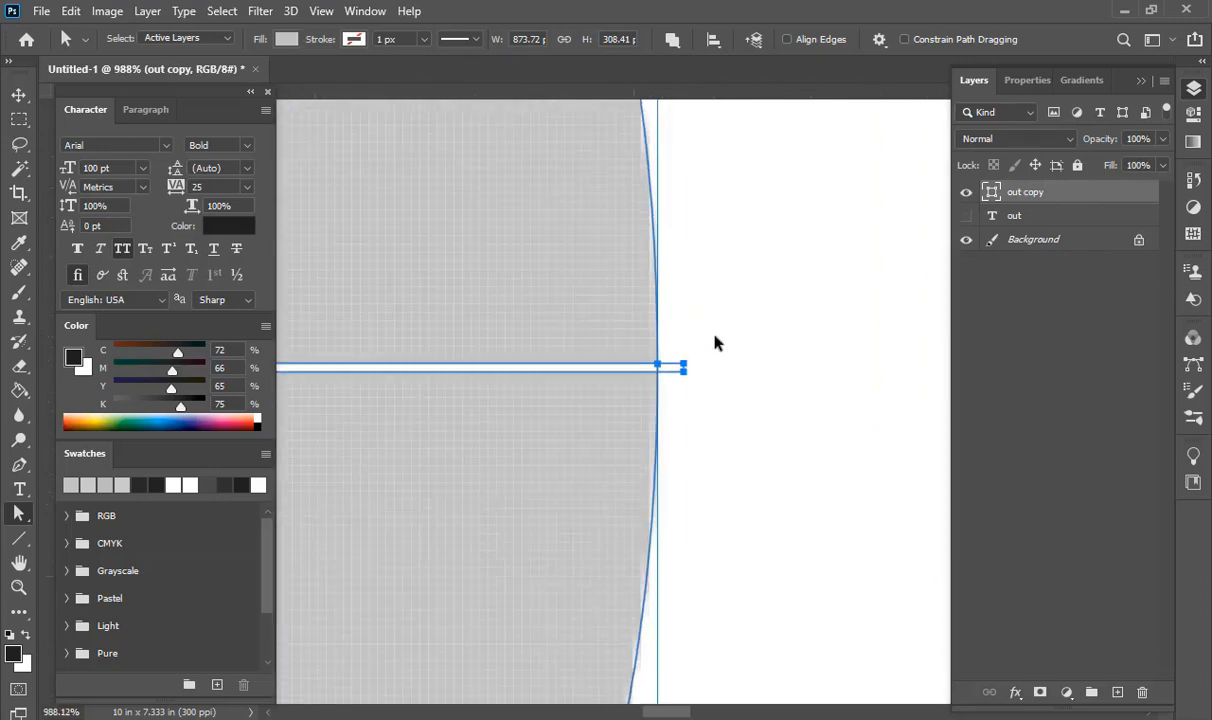
pyautogui.scroll(5, 714, 343)
pyautogui.moveTo(714, 341); pyautogui.dragTo(645, 450)
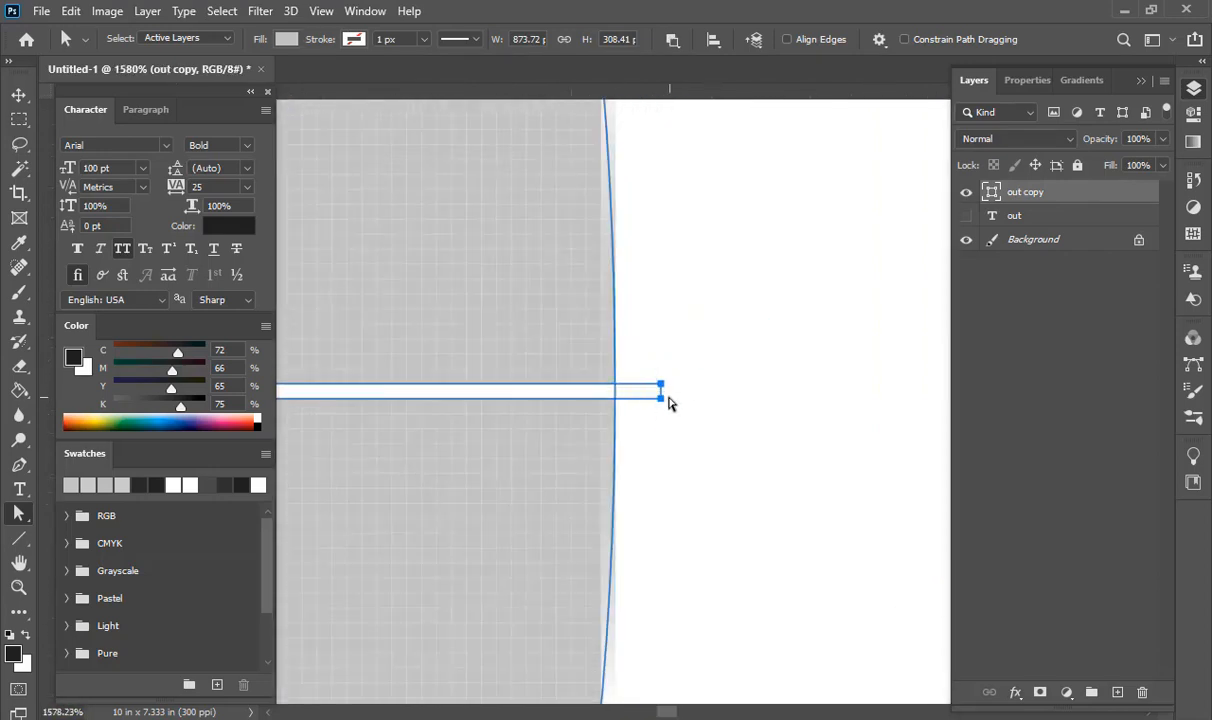
pyautogui.moveTo(663, 401); pyautogui.dragTo(619, 400)
pyautogui.scroll(-7, 644, 400)
pyautogui.scroll(-12, 644, 400)
pyautogui.press('v')
pyautogui.click(674, 406)
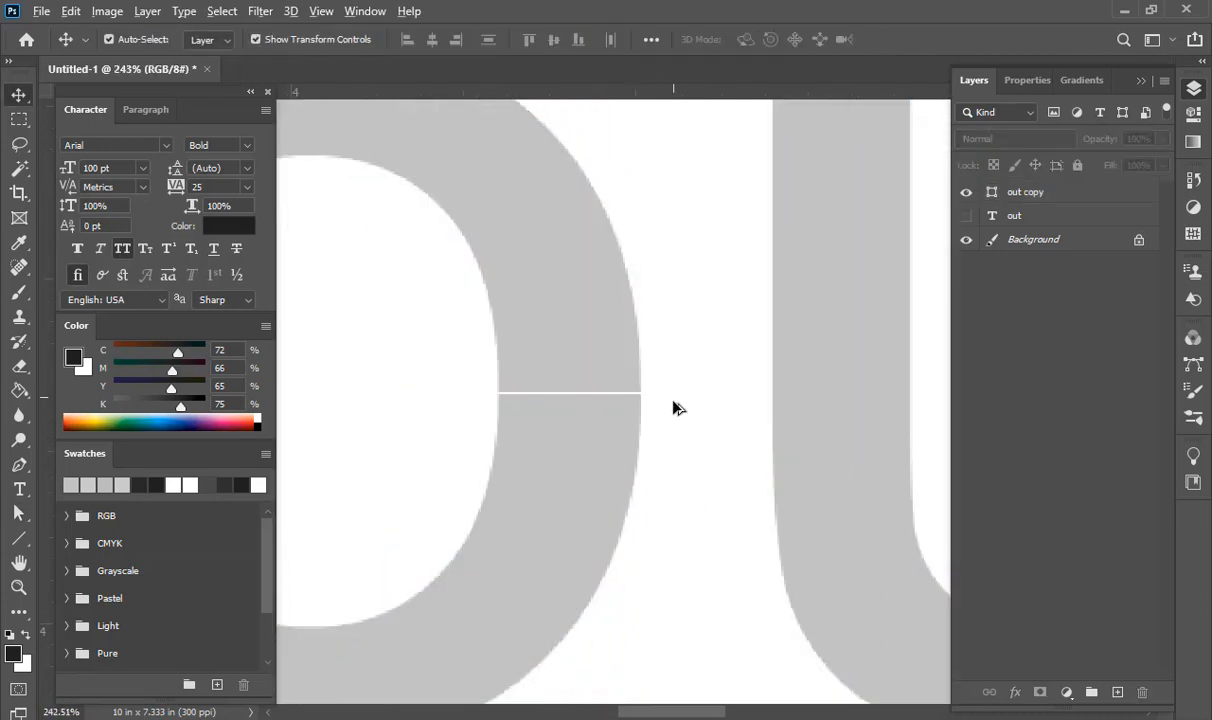
# Select the outer and inner paths of the O in the "out copy" shape.
pyautogui.scroll(-7, 674, 406)
pyautogui.scroll(-3, 674, 408)
pyautogui.click(606, 371)
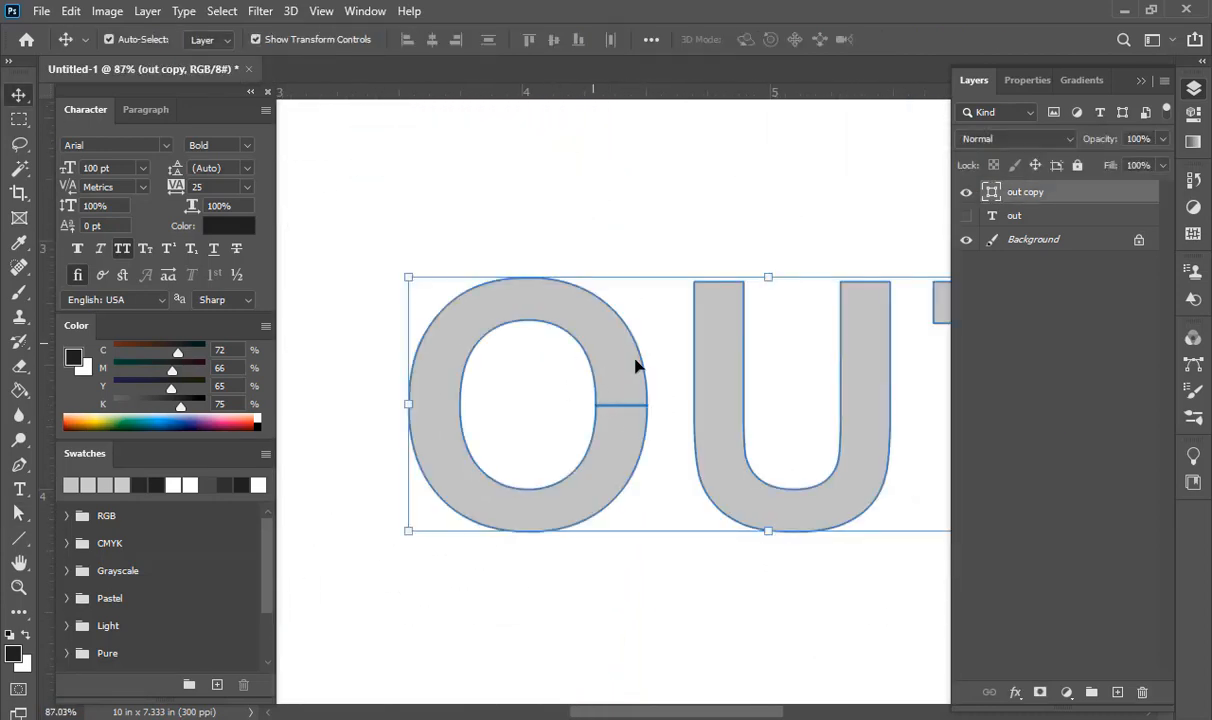
pyautogui.click(17, 514)
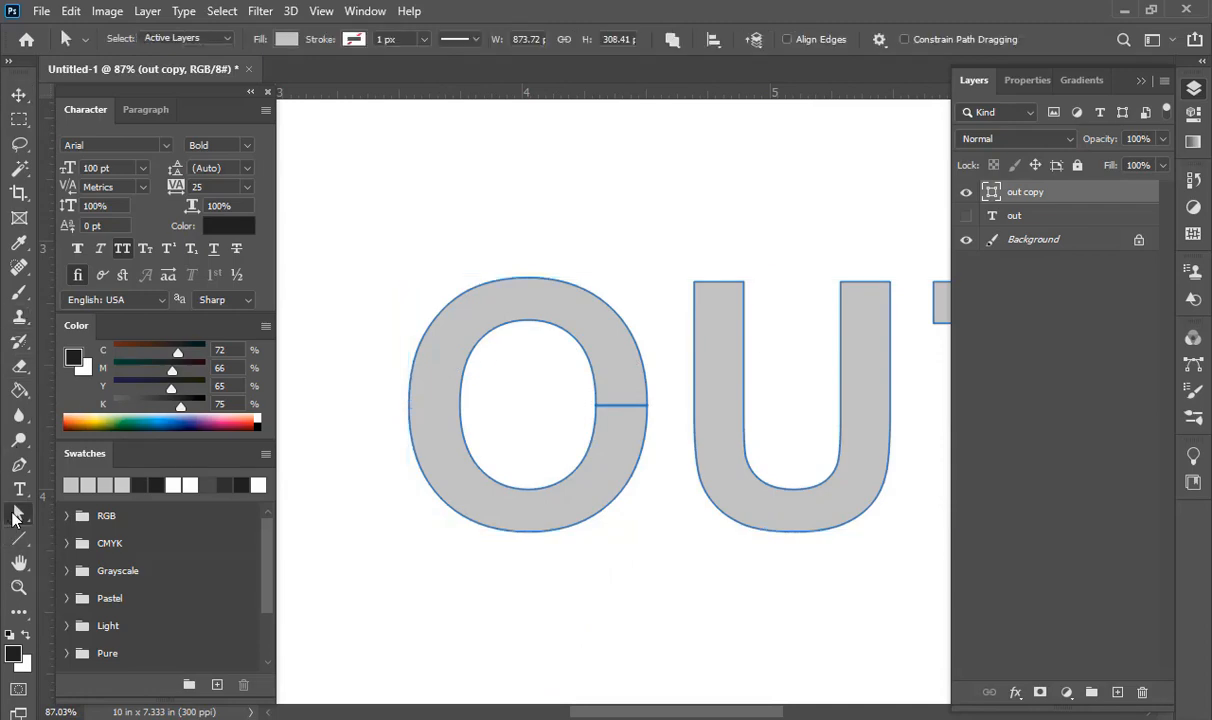
pyautogui.click(481, 327)
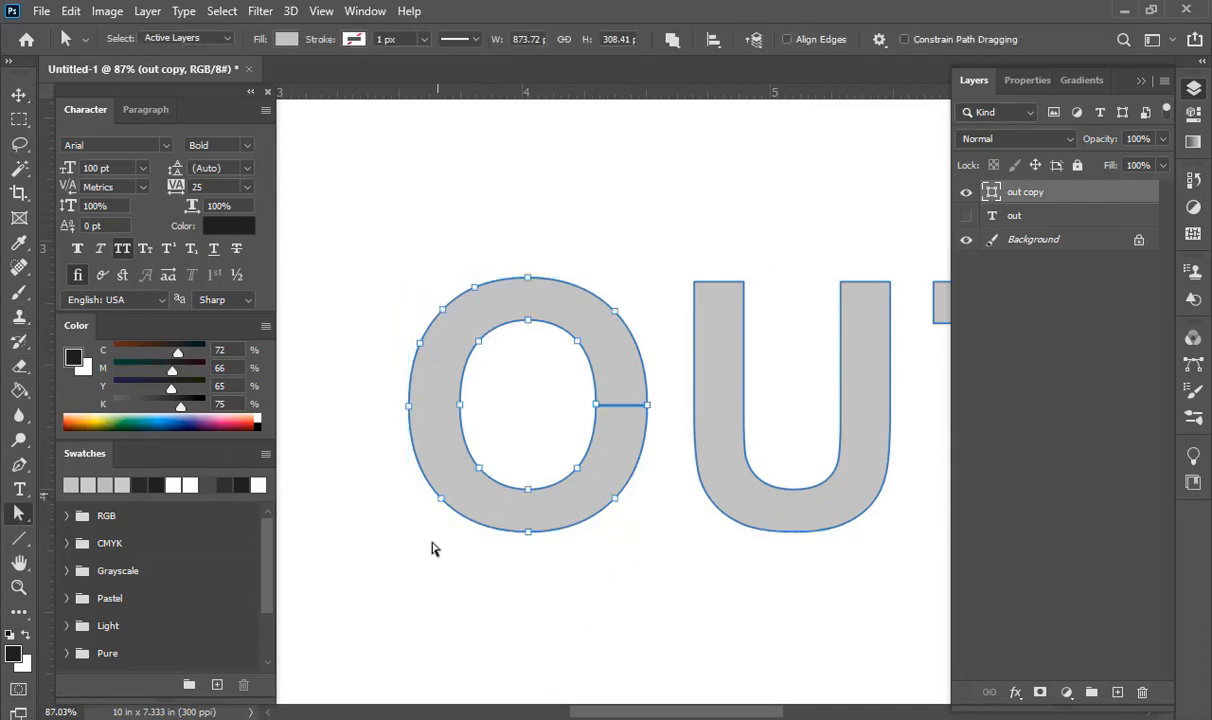
# Switch to Notepad, copy the selected Lorem Ipsum paragraph, and return to Photoshop.
pyautogui.hotkey('alt', 'Tab')
pyautogui.rightClick(285, 158)
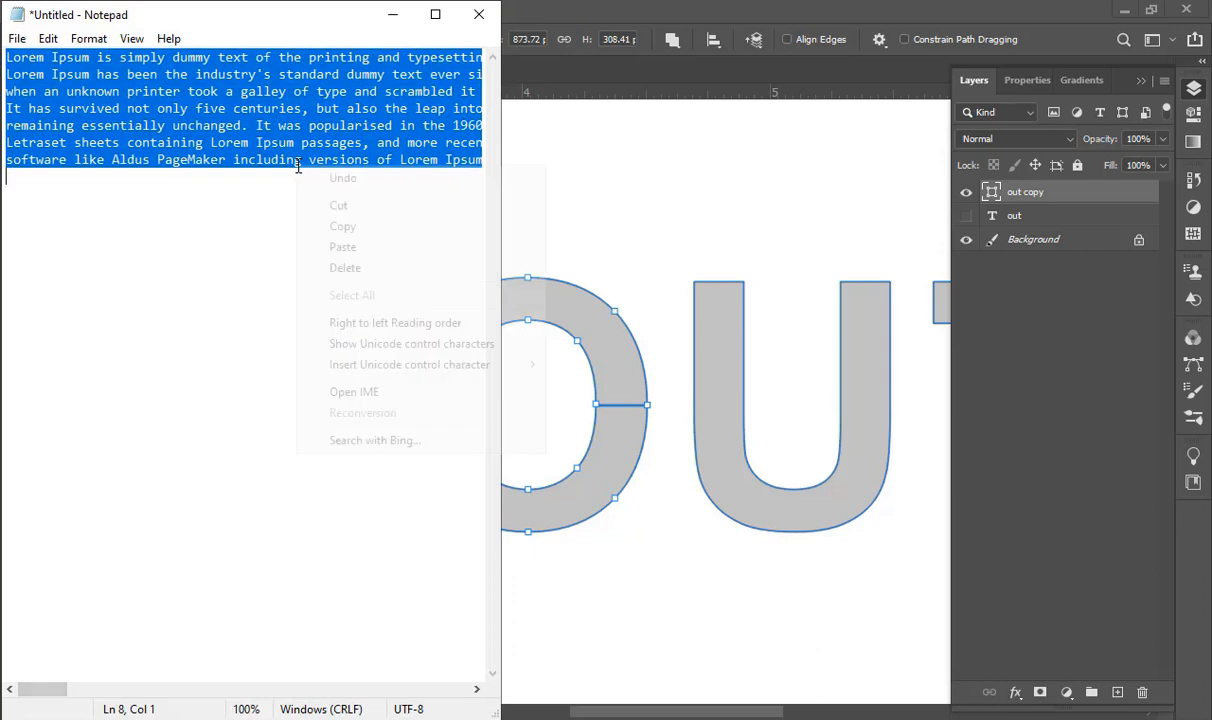
pyautogui.click(340, 226)
pyautogui.click(392, 14)
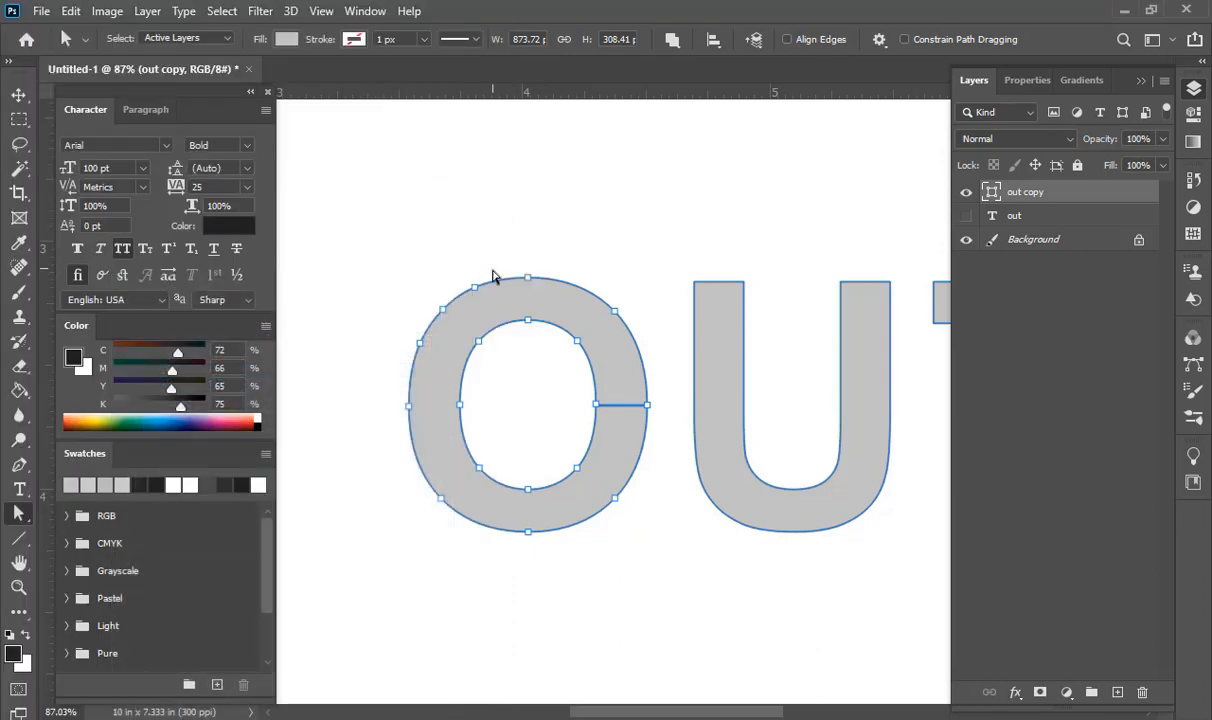
# Fill the O path with the copied Lorem Ipsum paragraph as area type at 2.2 pt, without All Caps.
pyautogui.click(19, 488)
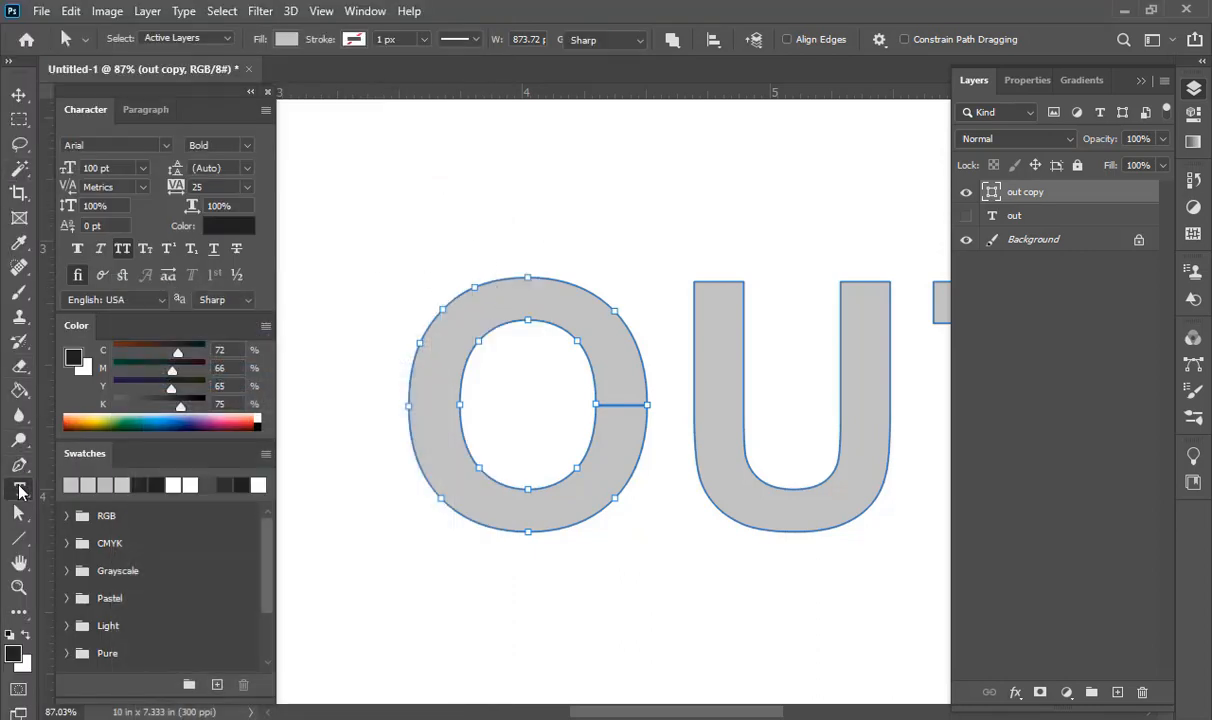
pyautogui.click(482, 310)
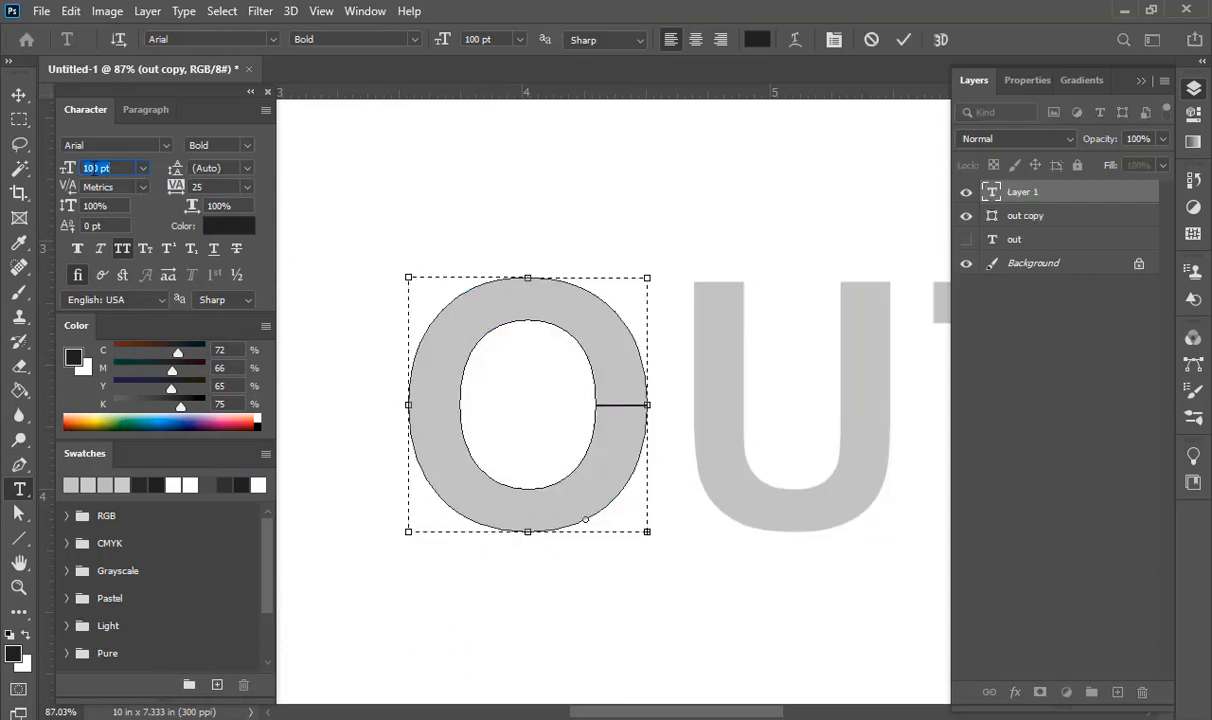
pyautogui.write('2.2')
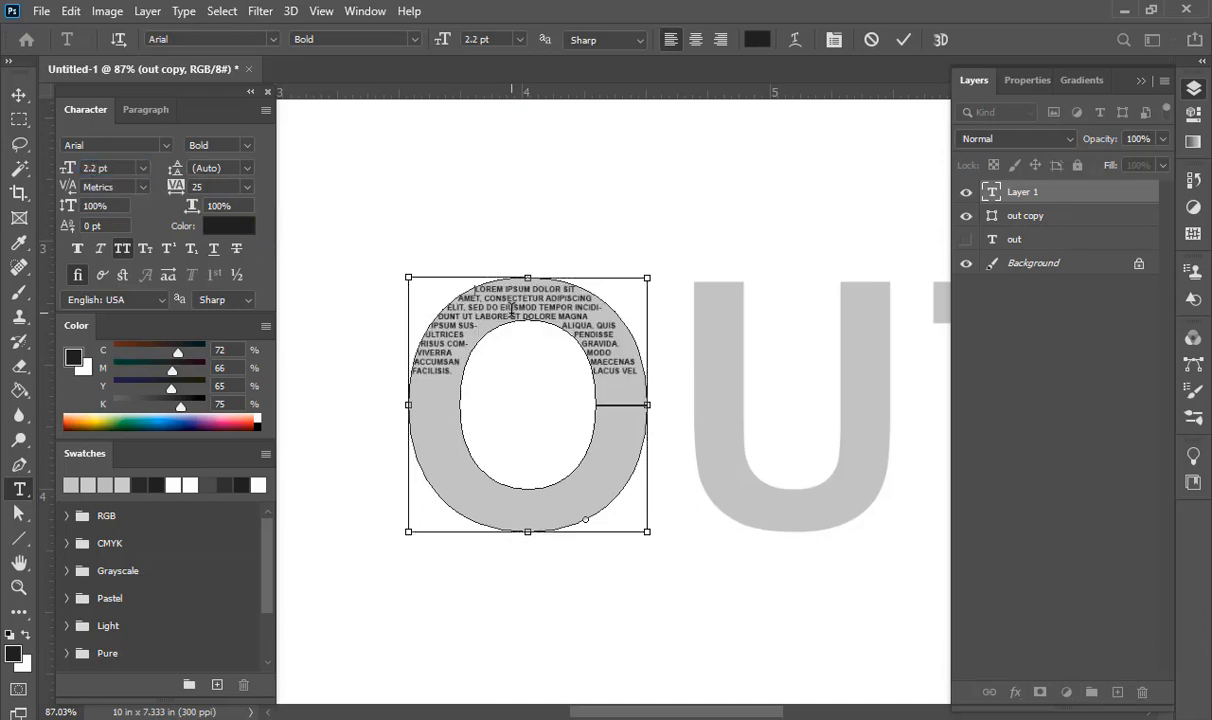
pyautogui.hotkey('ctrl', 'a')
pyautogui.click(121, 249)
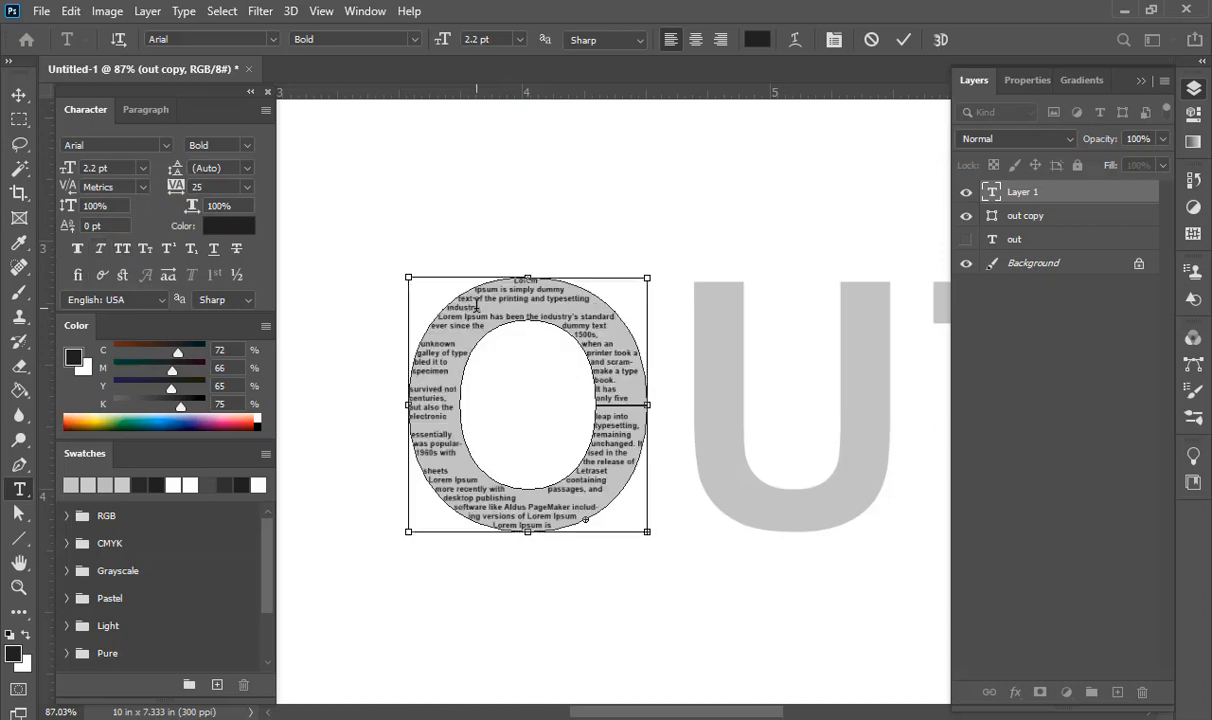
# Center-align the whole paragraph inside the O.
pyautogui.click(692, 41)
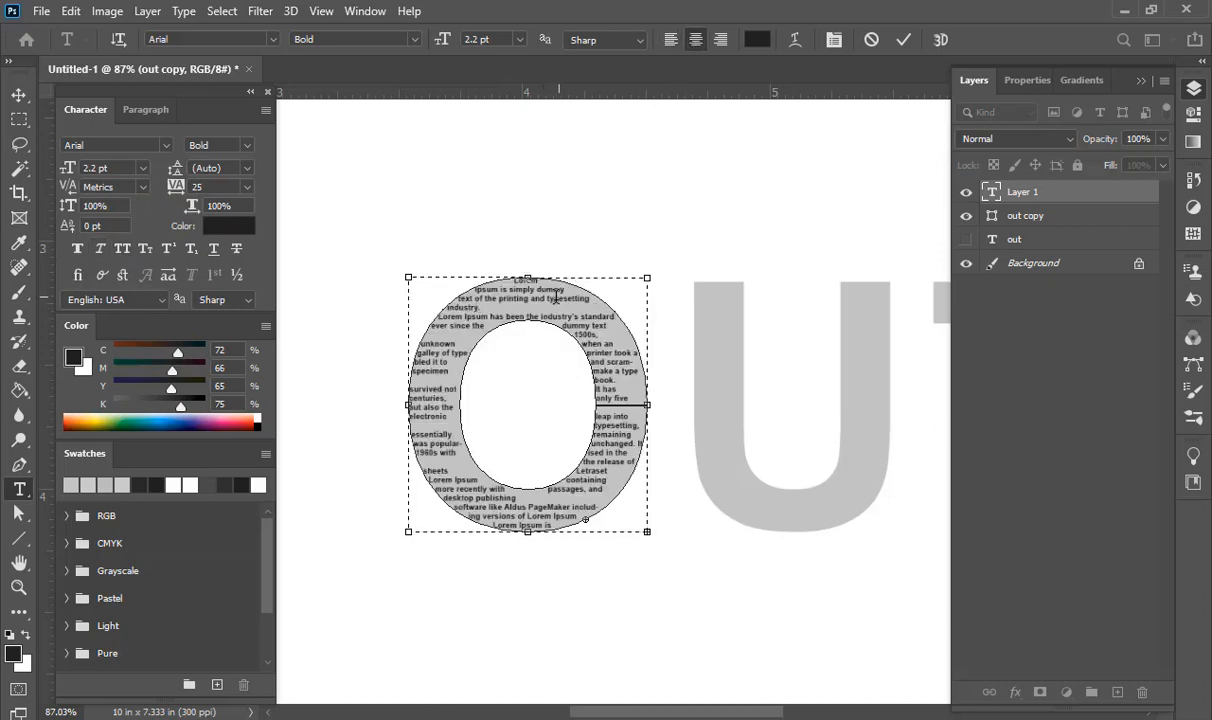
pyautogui.hotkey('ctrl', 'a')
pyautogui.click(695, 42)
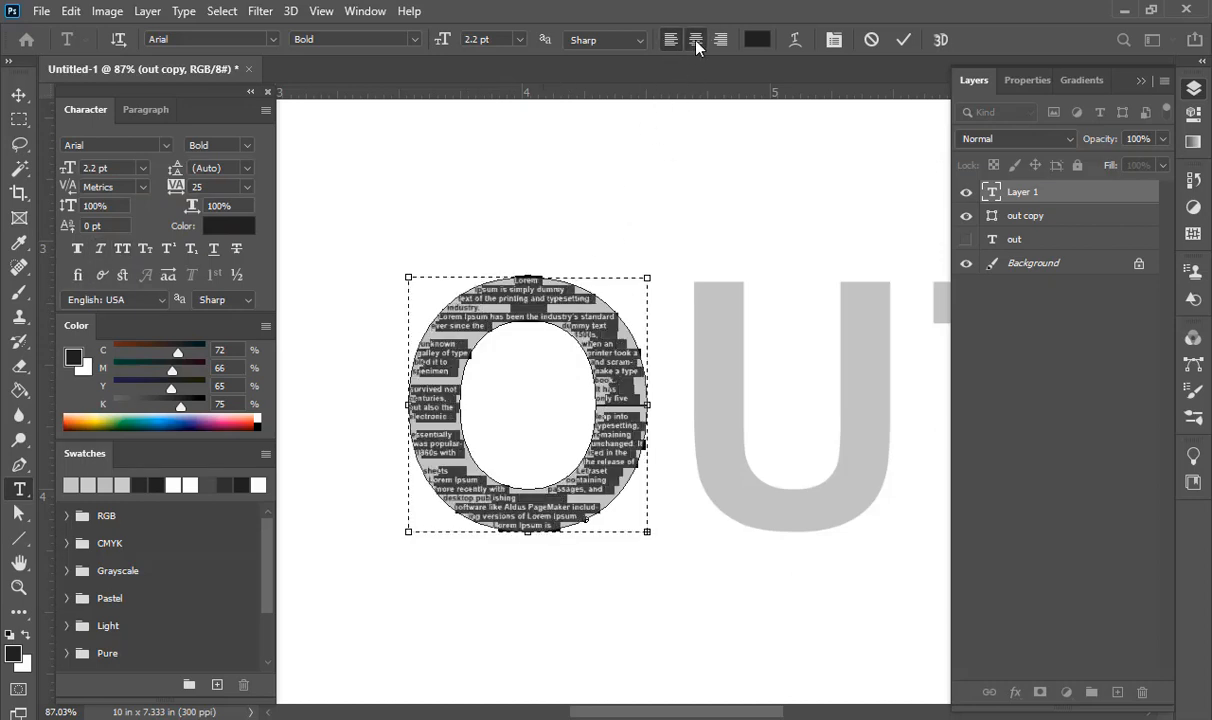
pyautogui.click(551, 298)
# Copy the word "industry." and repeat it until it appears four times on the fourth line of the O text.
pyautogui.scroll(5, 563, 306)
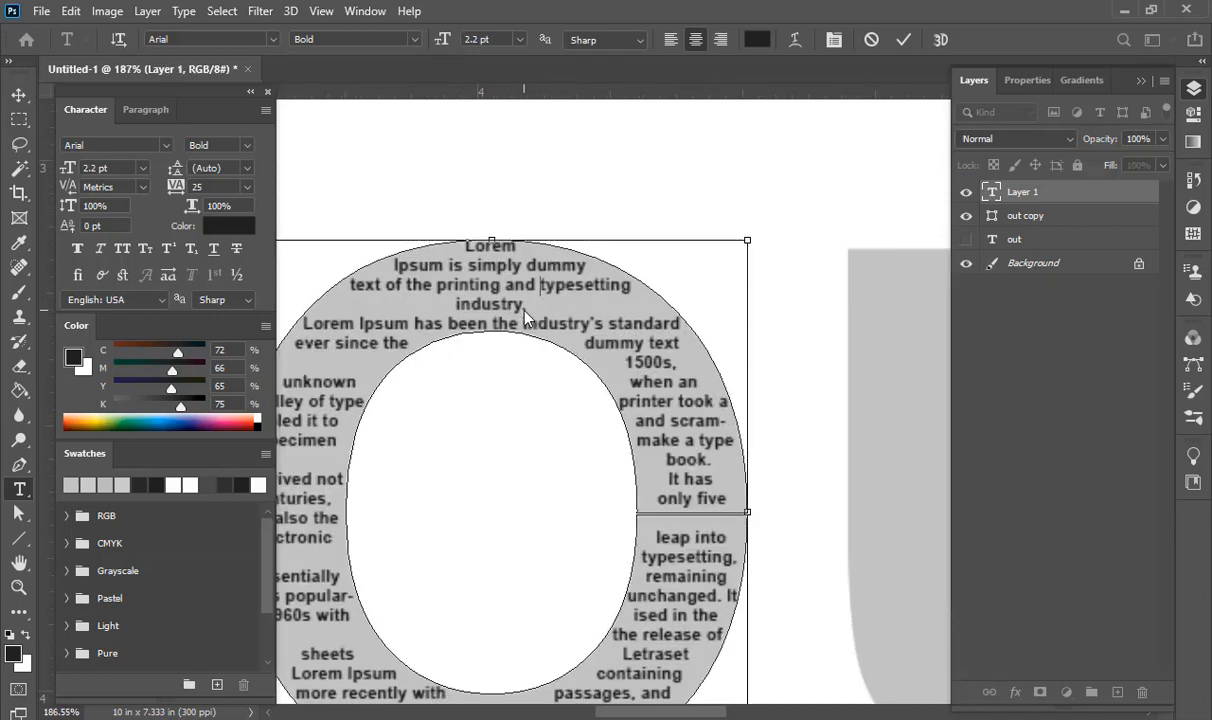
pyautogui.hscroll(-3, 526, 316)
pyautogui.hscroll(-2, 526, 316)
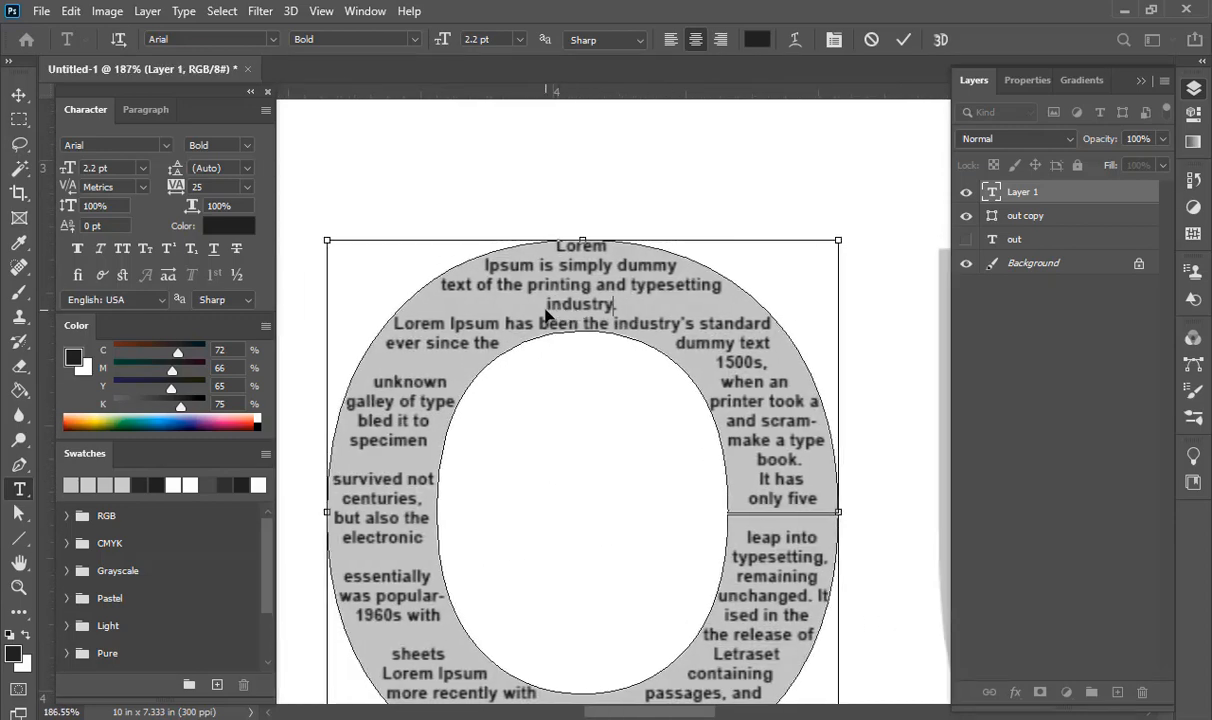
pyautogui.moveTo(618, 303); pyautogui.dragTo(530, 302)
pyautogui.click(544, 302)
pyautogui.doubleClick(587, 302)
pyautogui.click(625, 305)
pyautogui.hotkey('ctrl', 'v')
pyautogui.hotkey('ctrl', 'v')
pyautogui.hotkey('ctrl', 'v')
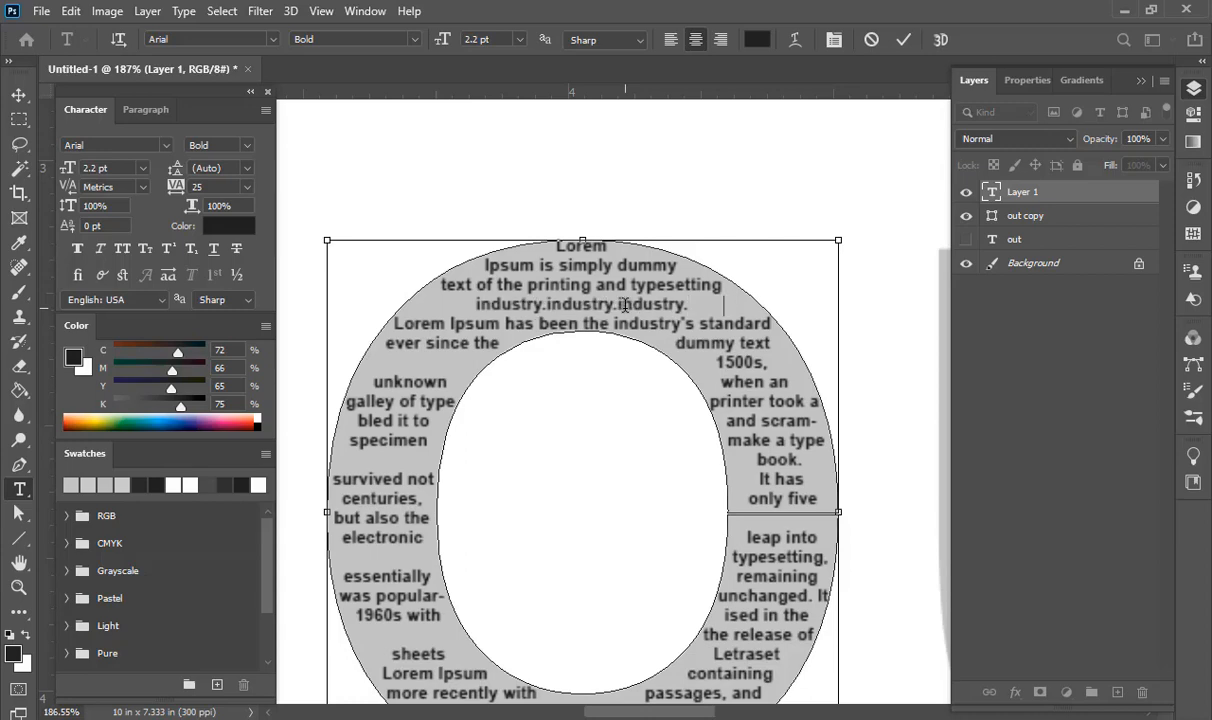
pyautogui.hotkey('ctrl', 'v')
pyautogui.hotkey('ctrl', 'z')
# Widen the tracking of "Lorem" at the top of the O, keeping the word on the first line.
pyautogui.moveTo(556, 247); pyautogui.dragTo(630, 246)
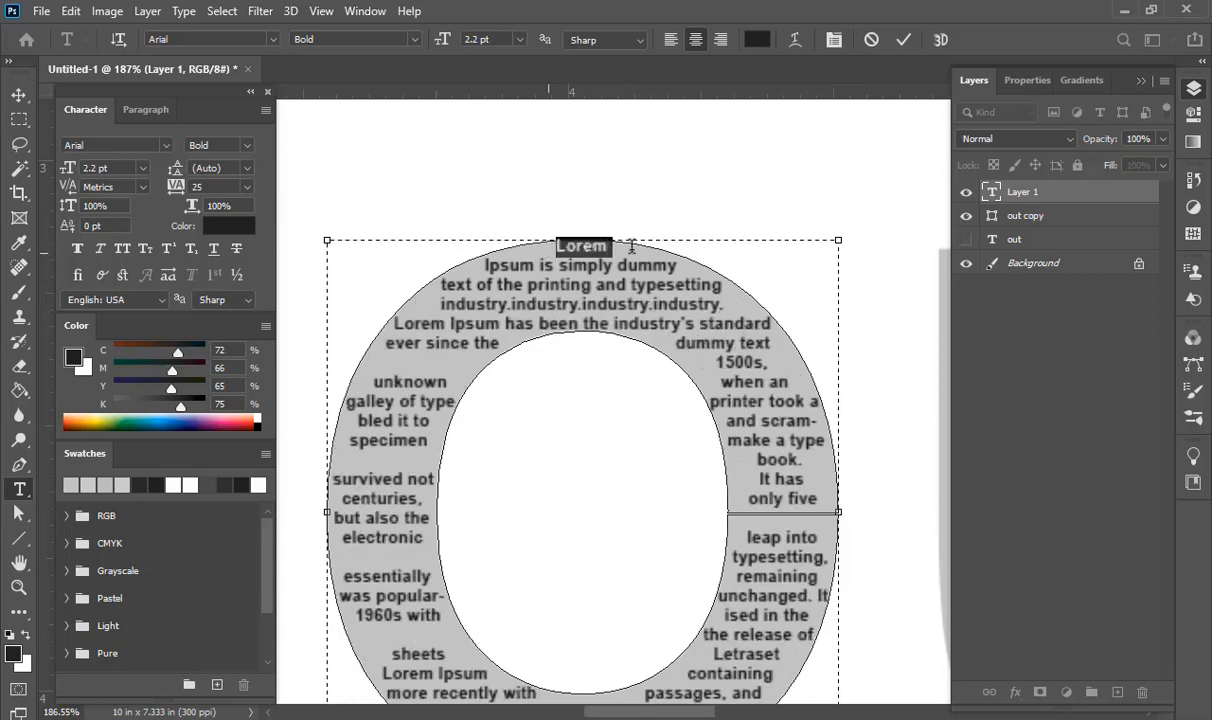
pyautogui.moveTo(177, 187); pyautogui.dragTo(194, 187)
pyautogui.click(216, 187)
pyautogui.scroll(-5, 216, 187)
pyautogui.scroll(5, 216, 187)
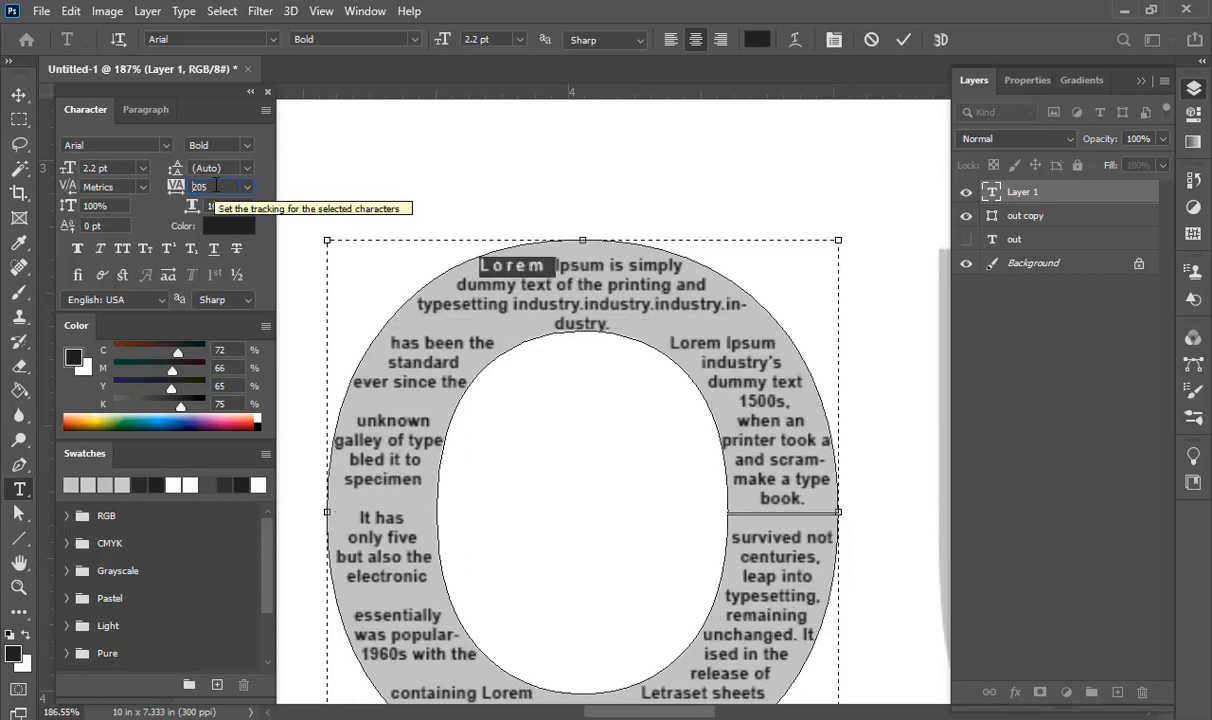
pyautogui.scroll(-5, 216, 187)
pyautogui.scroll(2, 216, 187)
# Widen the tracking of the repeated "industry." line and the "Ipsum is simply dummy" line to fill the O's width.
pyautogui.moveTo(440, 305); pyautogui.dragTo(768, 304)
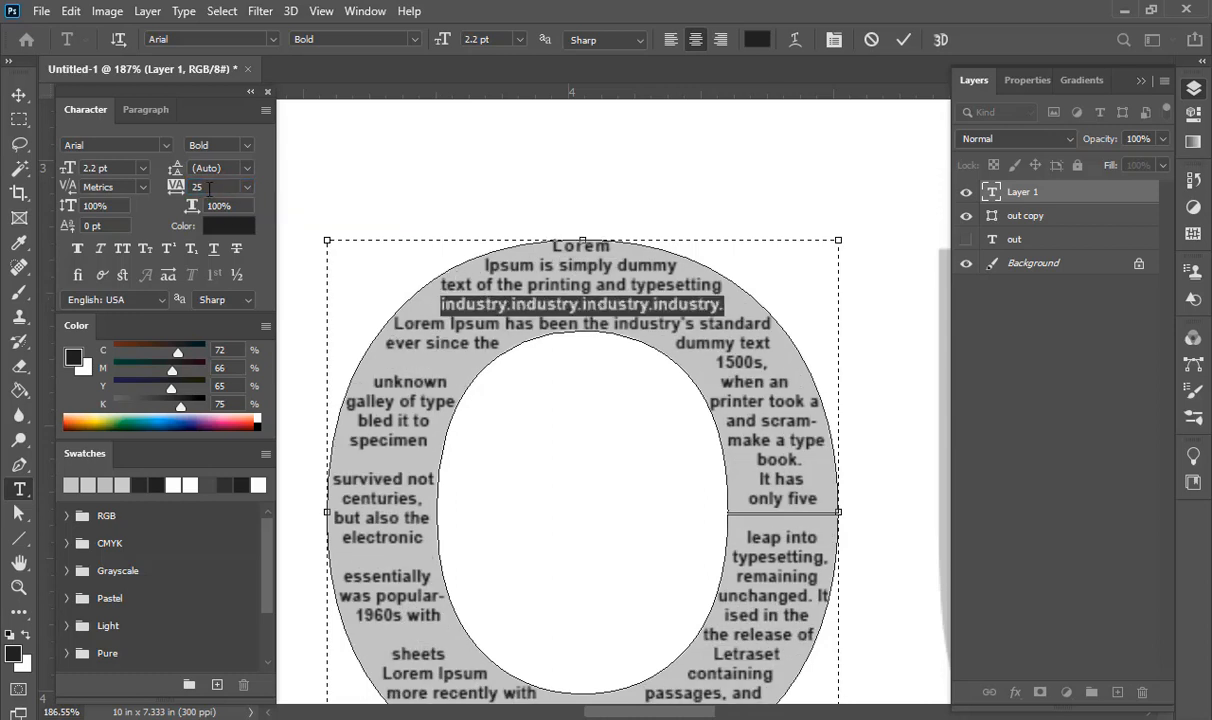
pyautogui.moveTo(177, 187); pyautogui.dragTo(258, 207)
pyautogui.moveTo(482, 267); pyautogui.dragTo(722, 271)
pyautogui.moveTo(177, 187); pyautogui.dragTo(233, 195)
# Delete the space before "ever" and shorten "an unknown" to "aunknown" to reflow the lines around the O's hollow.
pyautogui.click(423, 367)
pyautogui.press('BackSpace')
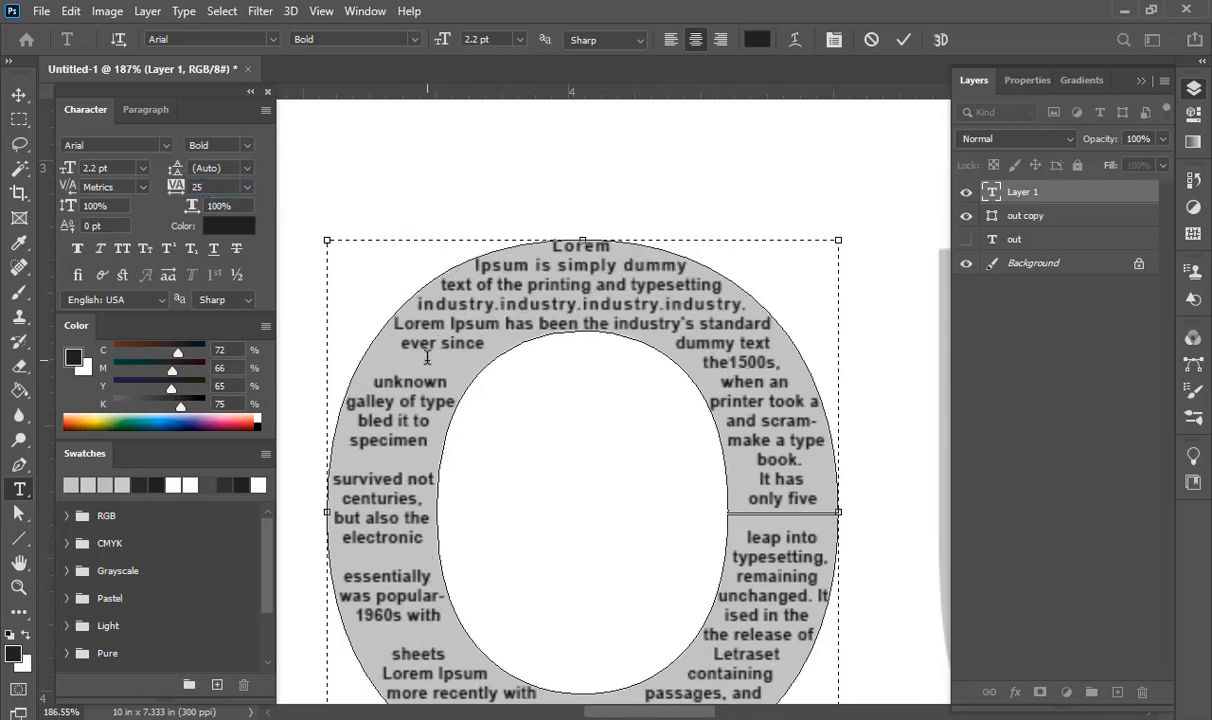
pyautogui.press('BackSpace')
pyautogui.press('BackSpace')
pyautogui.click(380, 345)
pyautogui.press('BackSpace')
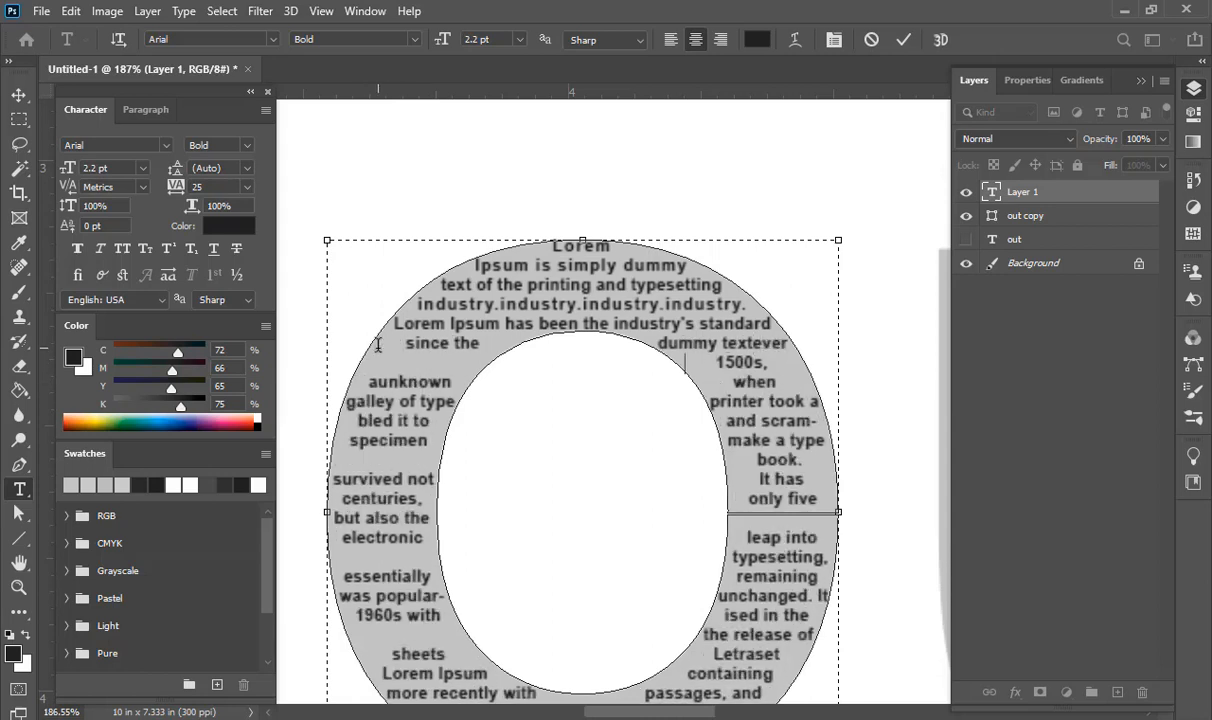
pyautogui.press('Return')
pyautogui.press('BackSpace')
# Delete the space before "dummy" and the comma after "1500s" in the O text.
pyautogui.doubleClick(664, 345)
pyautogui.click(657, 346)
pyautogui.press('BackSpace')
pyautogui.press('BackSpace')
pyautogui.click(666, 358)
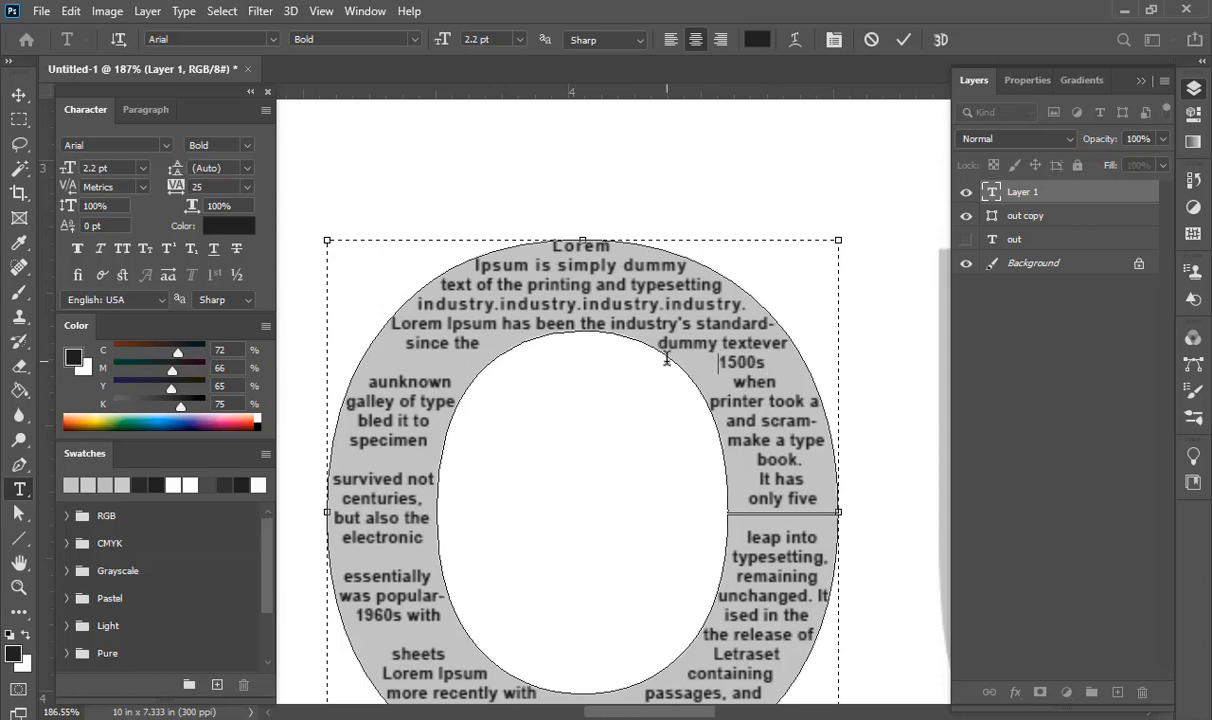
# Trim the end of "ever", the space between "dummy" and "text", and the last letter of "standard" to reflow the lines.
pyautogui.click(794, 344)
pyautogui.press('BackSpace')
pyautogui.press('BackSpace')
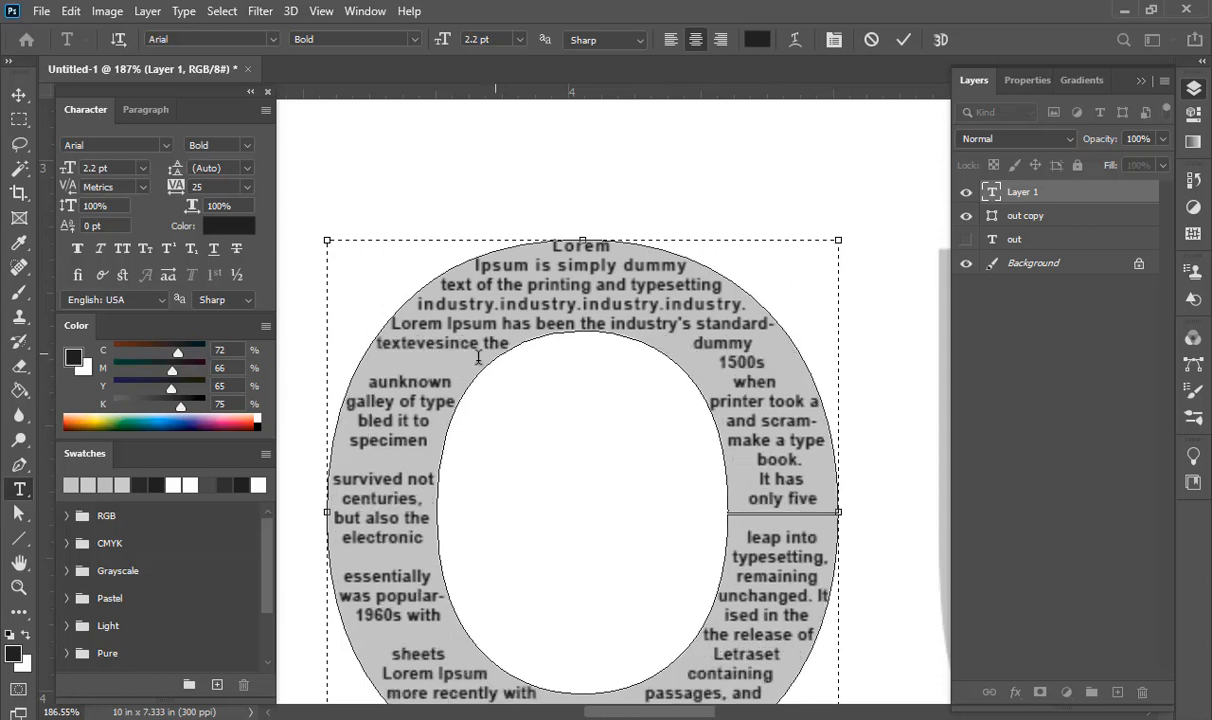
pyautogui.click(782, 345)
pyautogui.press('BackSpace')
pyautogui.click(679, 345)
pyautogui.press('BackSpace')
pyautogui.click(716, 364)
pyautogui.press('BackSpace')
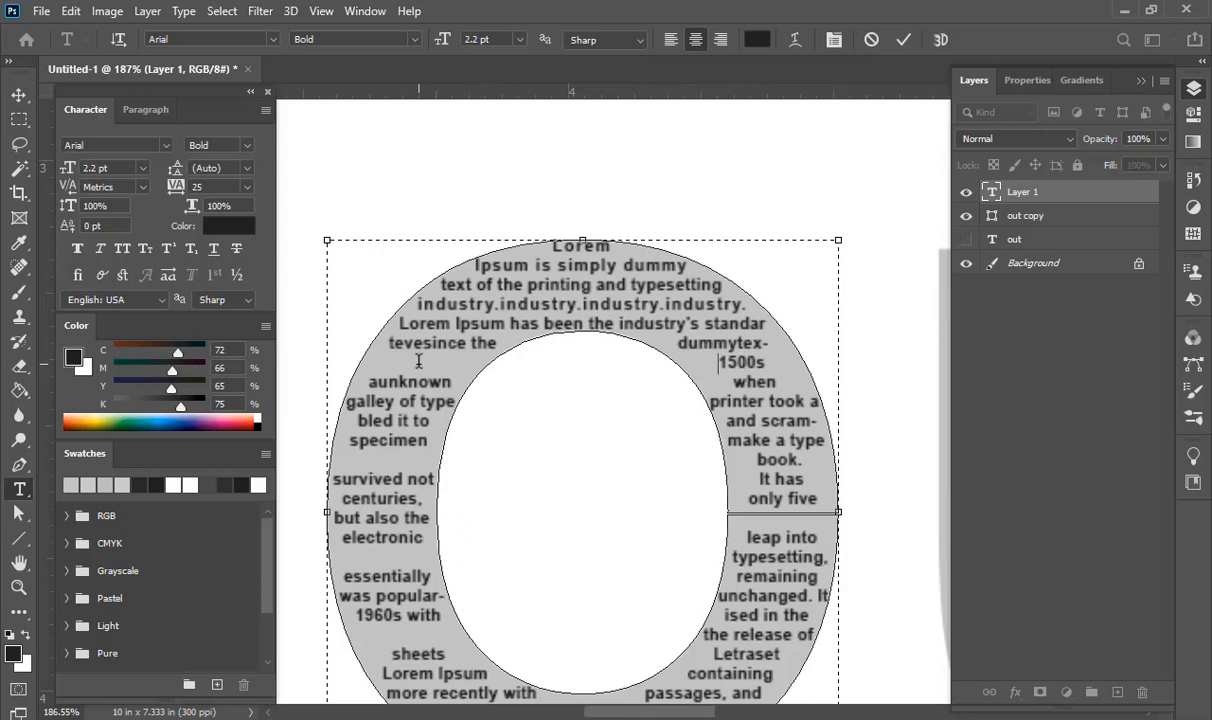
# Delete the spaces before "when", "make" and "book" in the O text to pull the lines together around the hollow.
pyautogui.click(729, 383)
pyautogui.press('BackSpace')
pyautogui.click(718, 421)
pyautogui.press('BackSpace')
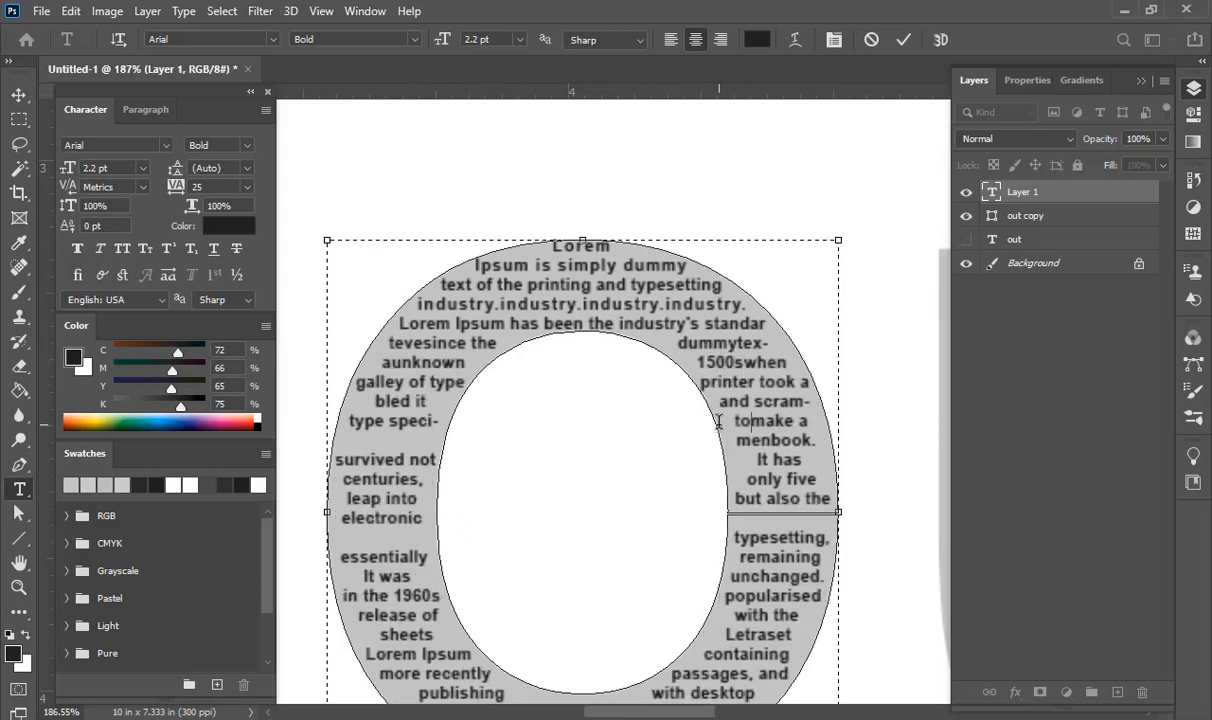
pyautogui.click(718, 407)
pyautogui.press('BackSpace')
# Delete the space between "book." and "It" and the space between "of" and "Letraset" in the O text.
pyautogui.click(742, 466)
pyautogui.press('BackSpace')
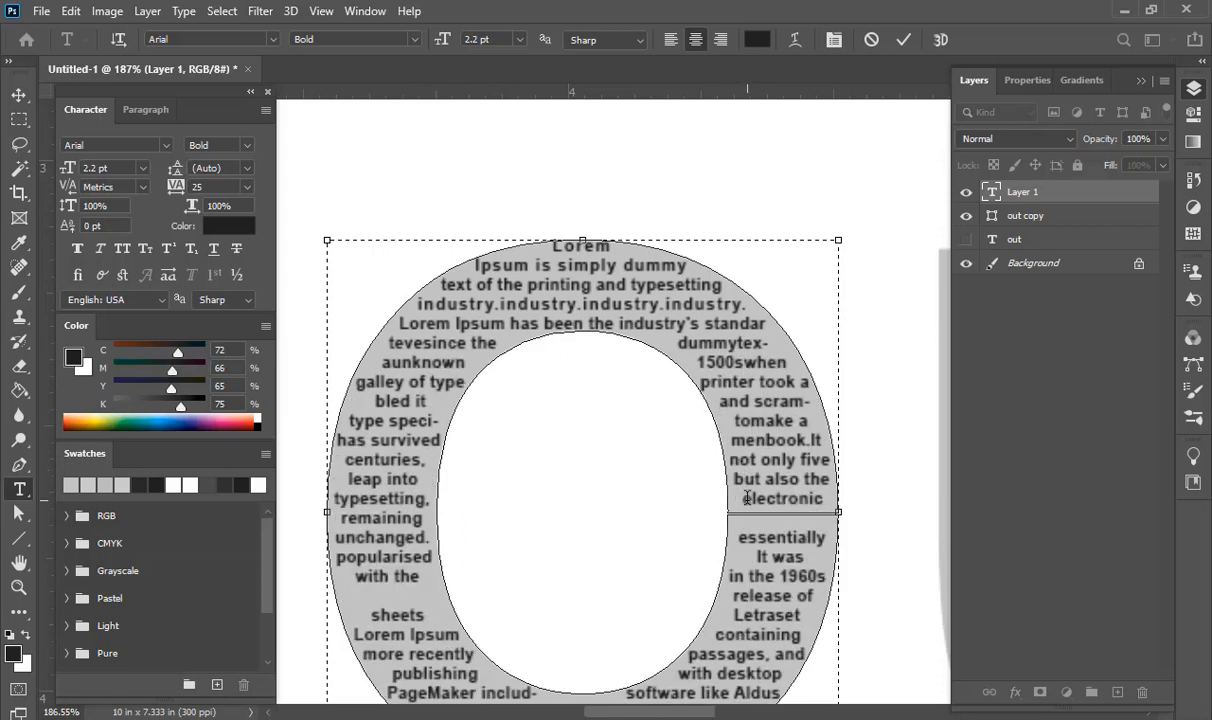
pyautogui.scroll(-1, 379, 645)
pyautogui.click(733, 599)
pyautogui.press('BackSpace')
# Widen the tracking of the "ing versions of Lorem Ipsum" line and the last "industry." line to fill the O's base.
pyautogui.scroll(-3, 522, 602)
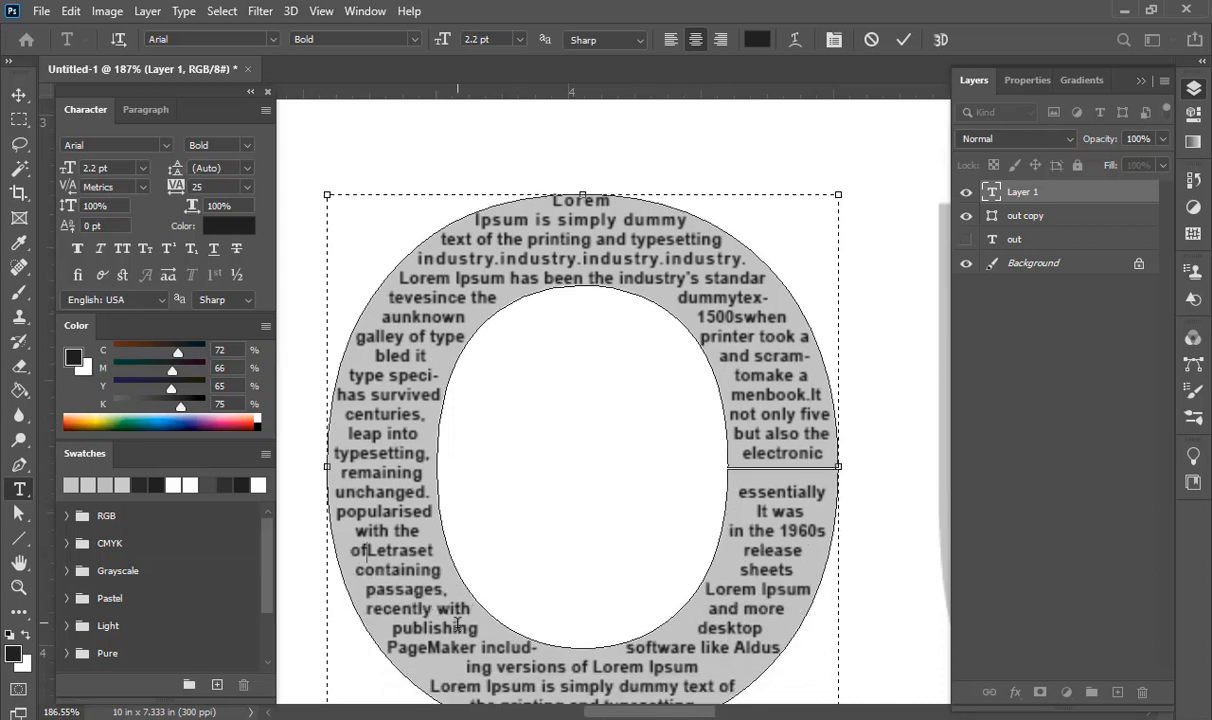
pyautogui.moveTo(466, 621); pyautogui.dragTo(735, 626)
pyautogui.click(208, 188)
pyautogui.scroll(14, 208, 188)
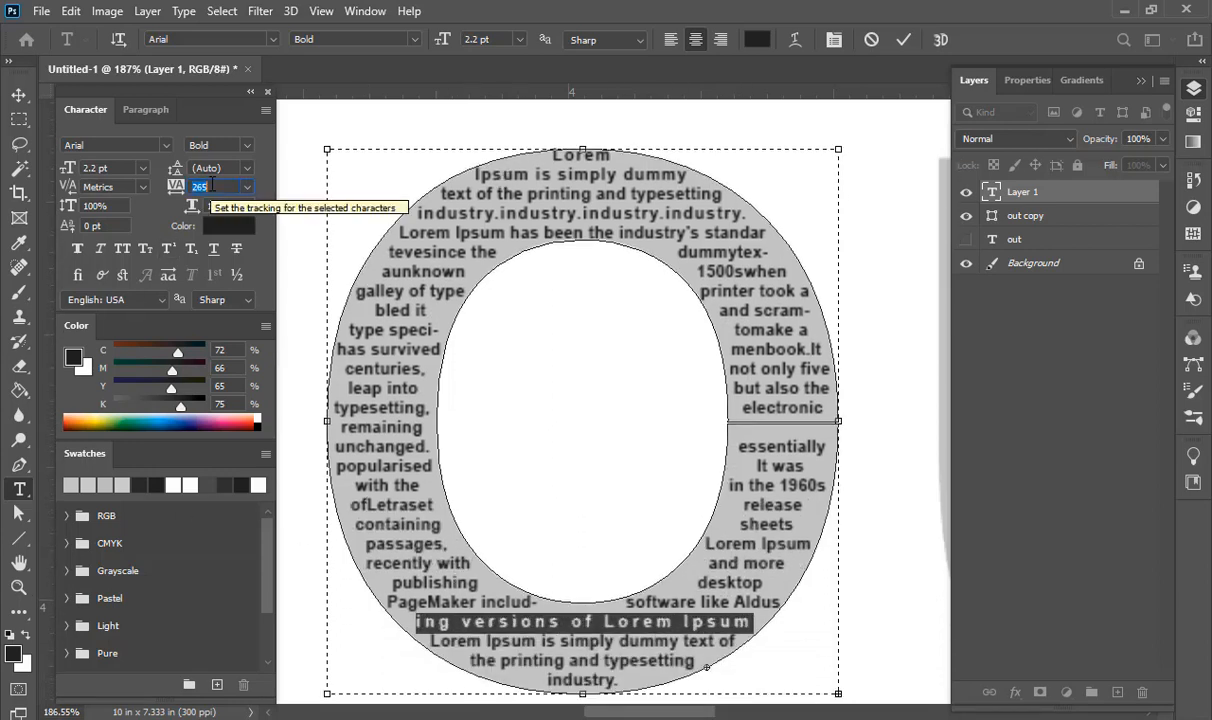
pyautogui.click(530, 661)
pyautogui.scroll(-4, 540, 645)
pyautogui.moveTo(547, 623); pyautogui.dragTo(656, 629)
pyautogui.click(210, 188)
pyautogui.scroll(16, 210, 188)
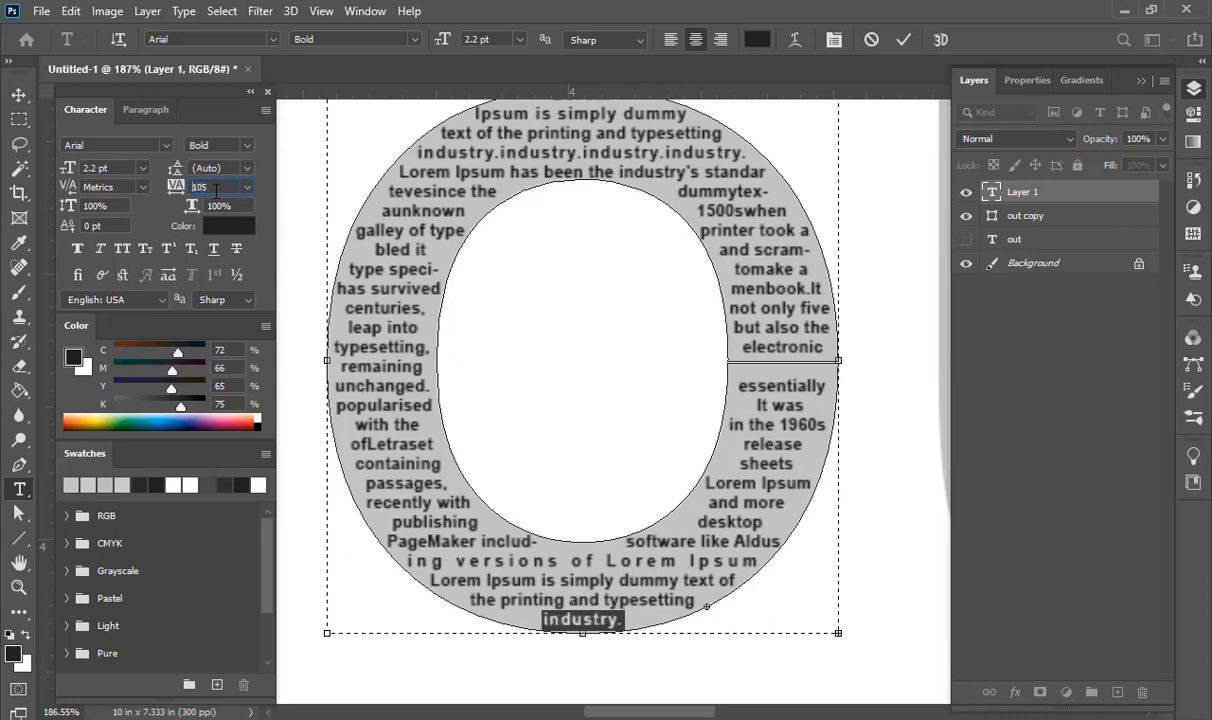
# Widen the tracking of the "bled it" line to span the O's side.
pyautogui.click(382, 260)
pyautogui.moveTo(376, 251); pyautogui.dragTo(436, 251)
pyautogui.click(208, 188)
pyautogui.scroll(15, 208, 188)
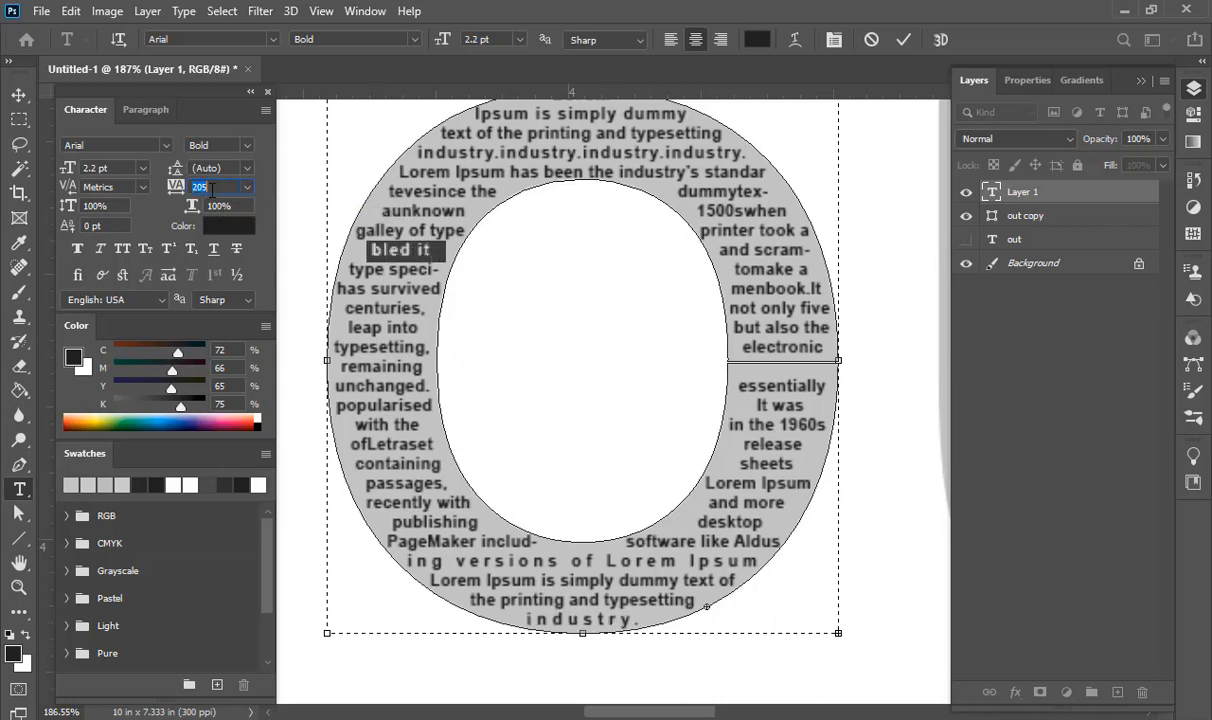
# Widen the tracking of "aunknown" and "dummytex-" to fill the gaps on both sides of the O.
pyautogui.moveTo(698, 211); pyautogui.dragTo(791, 211)
pyautogui.moveTo(345, 210); pyautogui.dragTo(468, 211)
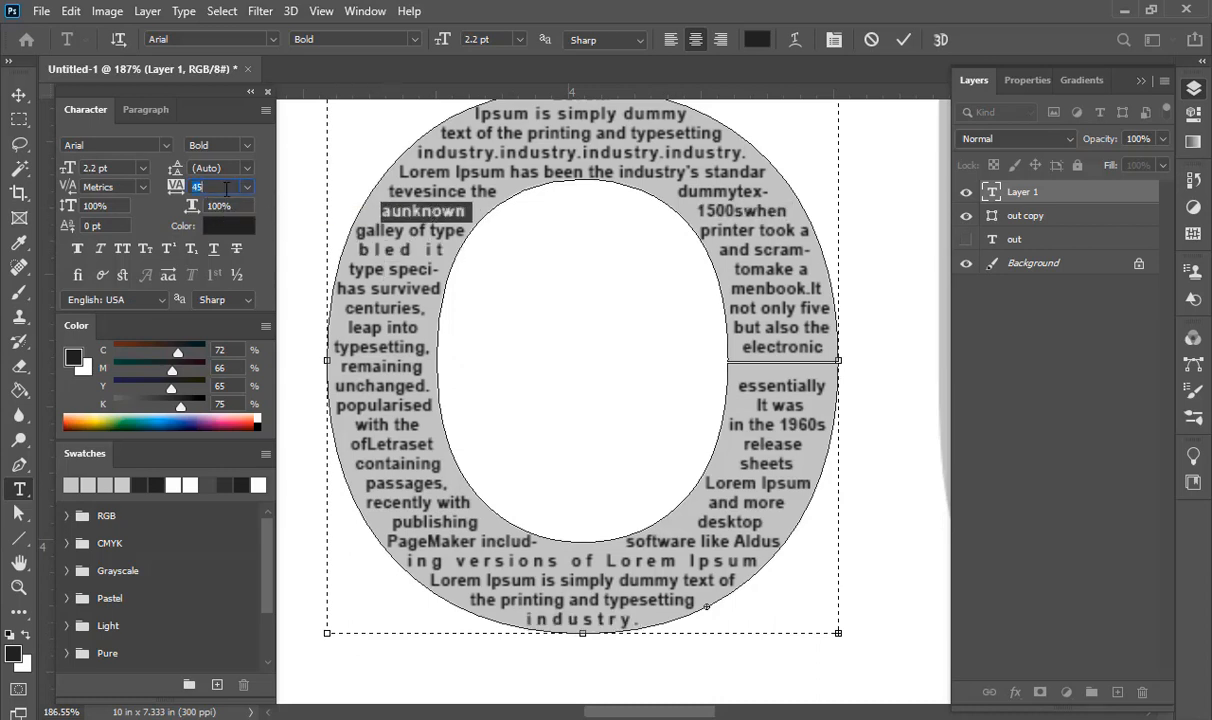
pyautogui.scroll(13, 227, 189)
pyautogui.click(699, 222)
pyautogui.moveTo(771, 192); pyautogui.dragTo(674, 194)
pyautogui.click(224, 186)
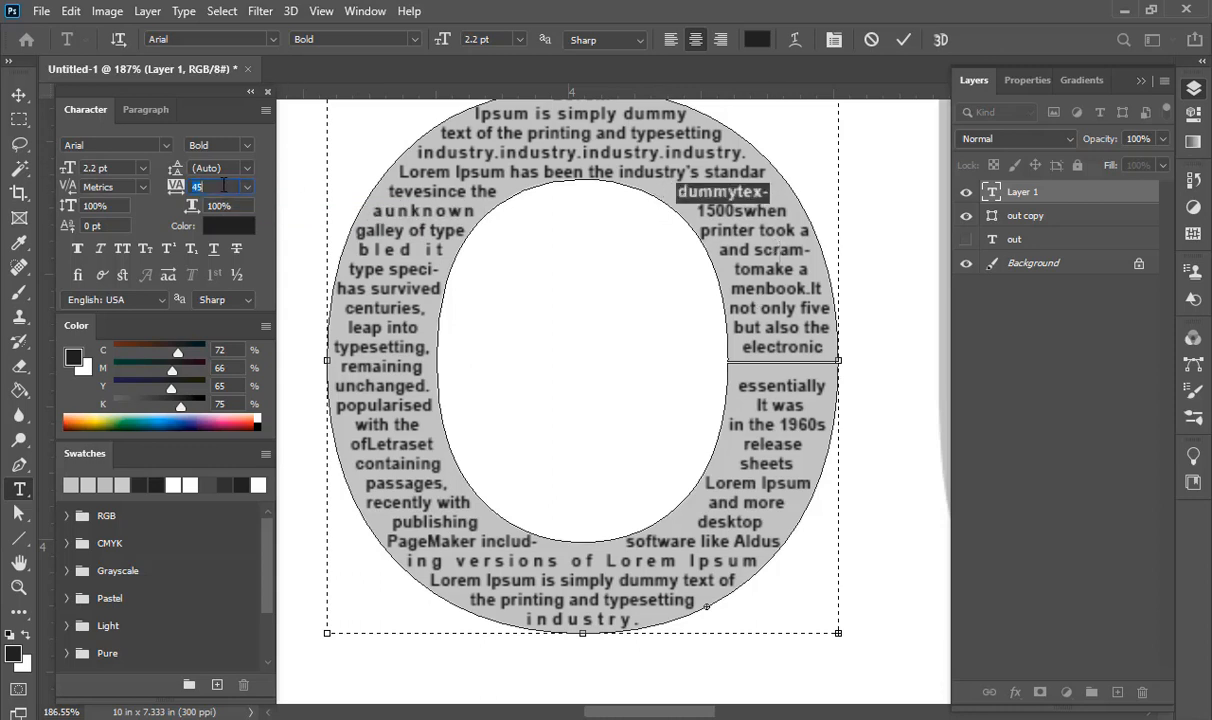
pyautogui.scroll(14, 224, 186)
# Copy the word "It" and paste repeats of it before "It was", "release" and "sheets" to fill the short lines.
pyautogui.click(757, 403)
pyautogui.hotkey('ctrl', 'c')
pyautogui.click(746, 404)
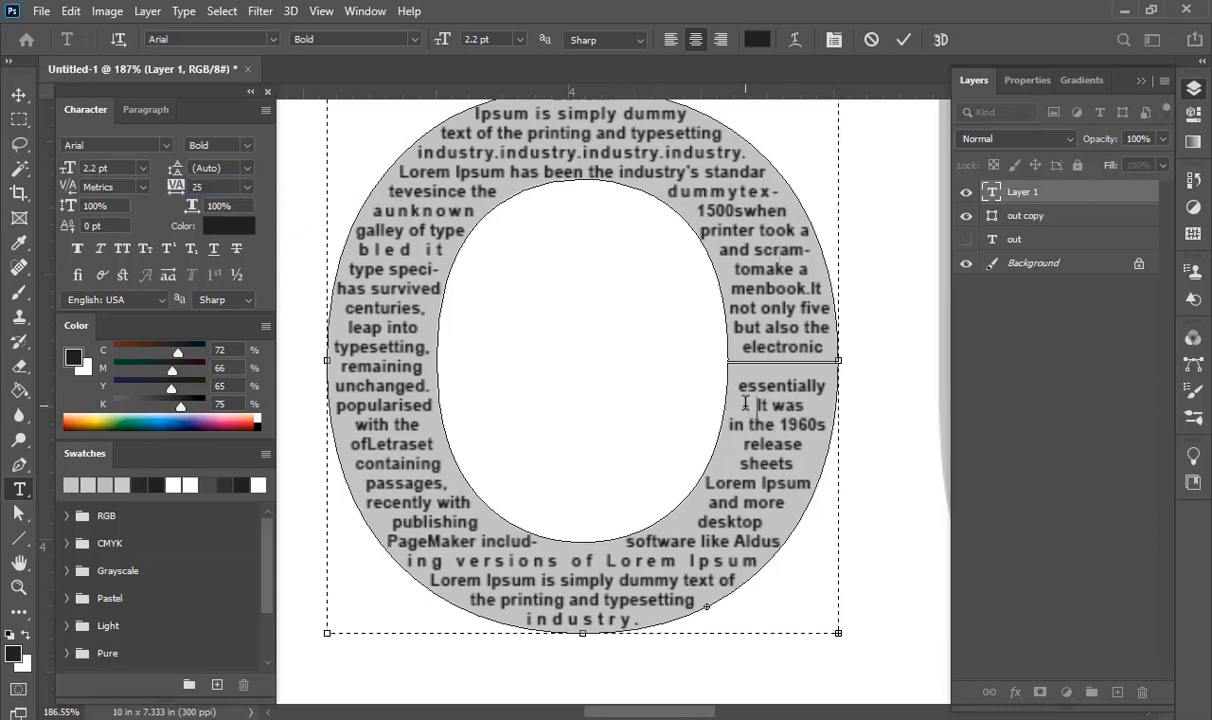
pyautogui.hotkey('ctrl', 'v')
pyautogui.hotkey('ctrl', 'v')
pyautogui.click(728, 448)
pyautogui.hotkey('ctrl', 'v')
pyautogui.hotkey('ctrl', 'v')
pyautogui.hotkey('ctrl', 'v')
pyautogui.click(733, 460)
pyautogui.hotkey('ctrl', 'v')
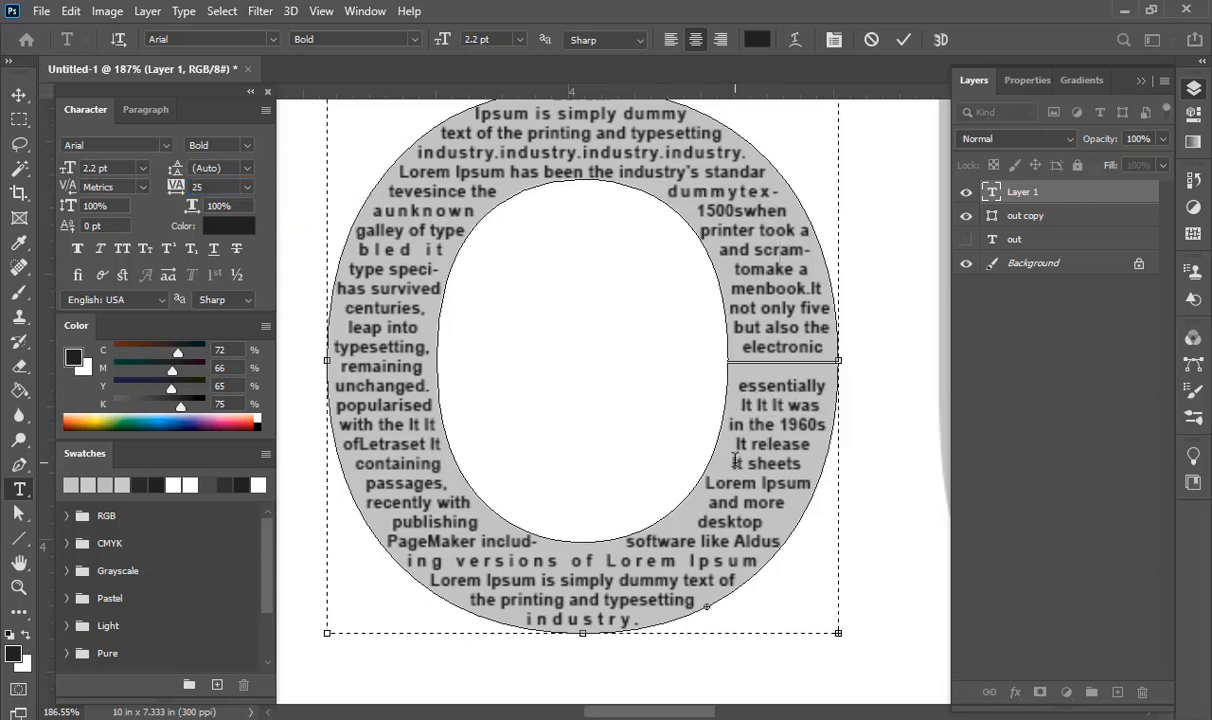
# Widen the tracking of the "and more" and "desktop" lines near the O's lower curve.
pyautogui.moveTo(708, 502); pyautogui.dragTo(787, 500)
pyautogui.scroll(16, 231, 187)
pyautogui.moveTo(699, 522); pyautogui.dragTo(771, 521)
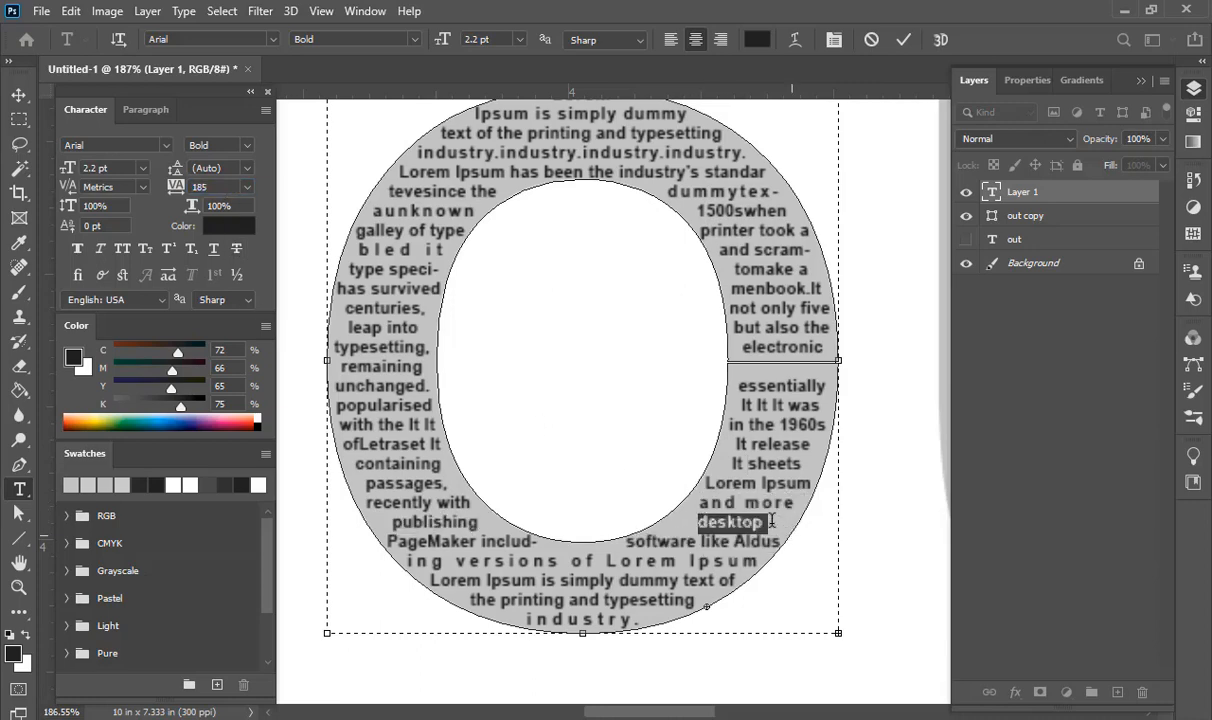
pyautogui.scroll(18, 222, 189)
# Switch to Notepad to copy the full Lorem Ipsum text, and return to Photoshop to commit the O's text.
pyautogui.click(365, 499)
pyautogui.hotkey('ctrl', 'a')
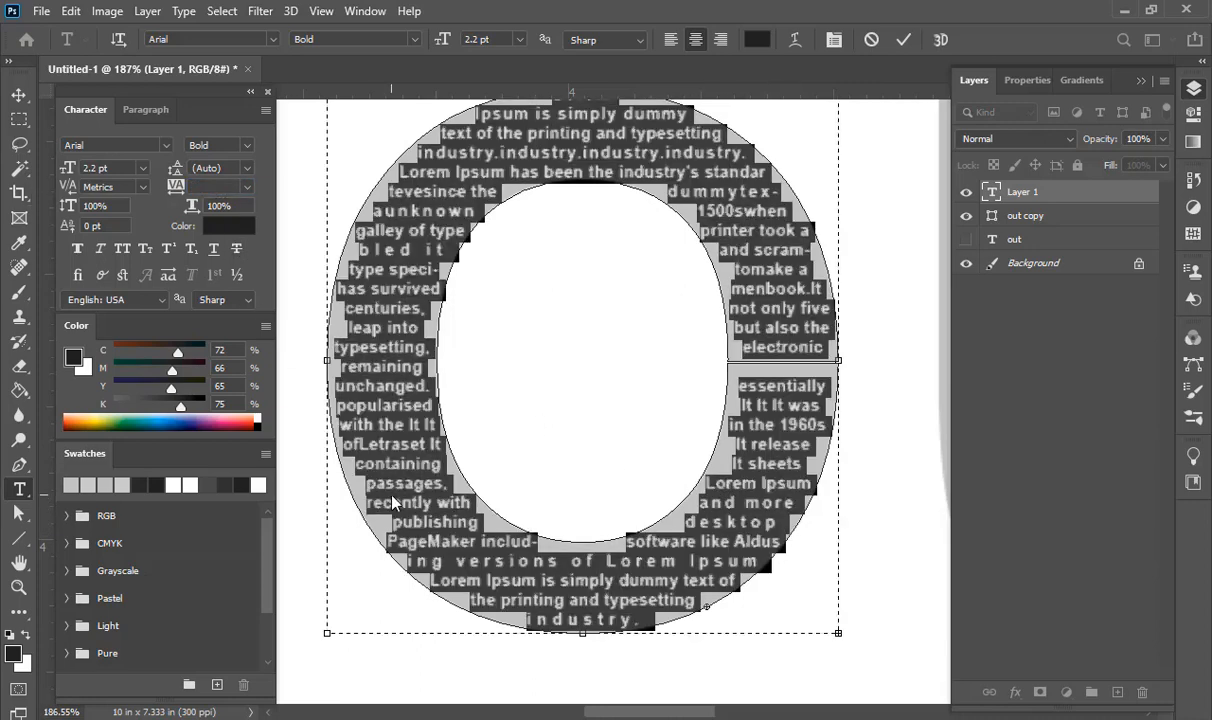
pyautogui.click(392, 490)
pyautogui.hotkey('alt', 'Tab')
pyautogui.rightClick(270, 140)
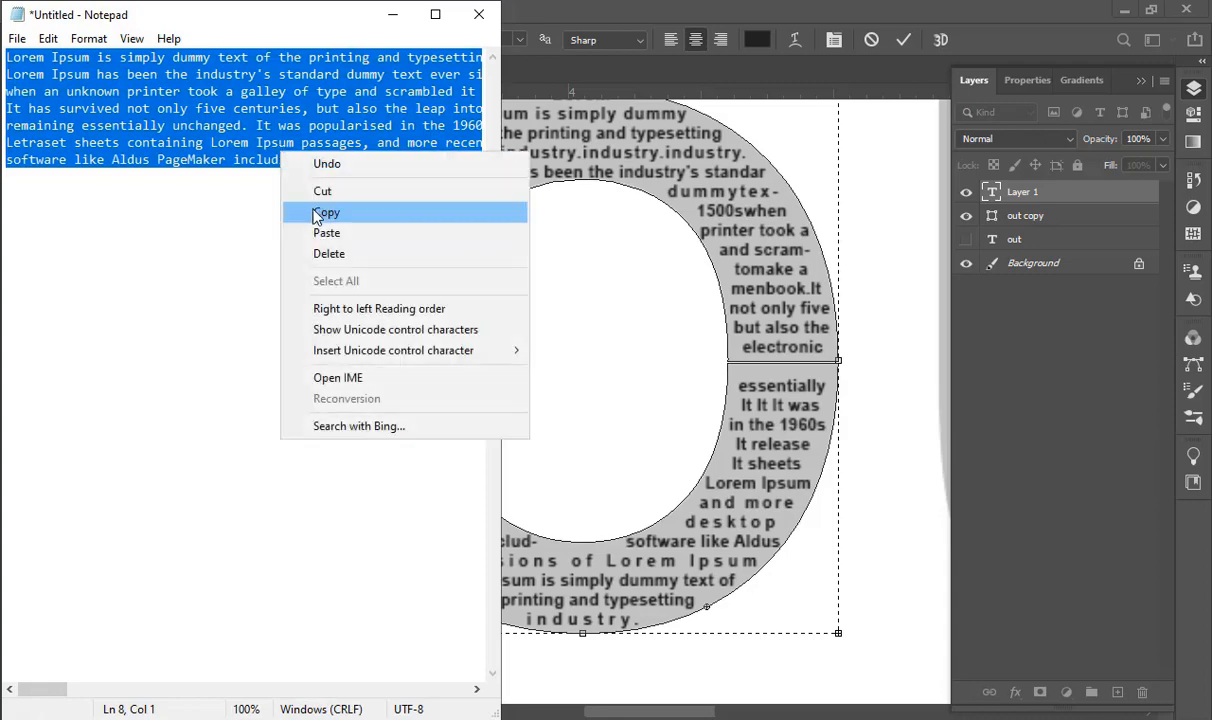
pyautogui.click(320, 213)
pyautogui.hotkey('alt', 'Tab')
pyautogui.click(903, 40)
# Start area text inside the U of the "out copy" shape and paste the Lorem Ipsum text into it.
pyautogui.scroll(-5, 617, 243)
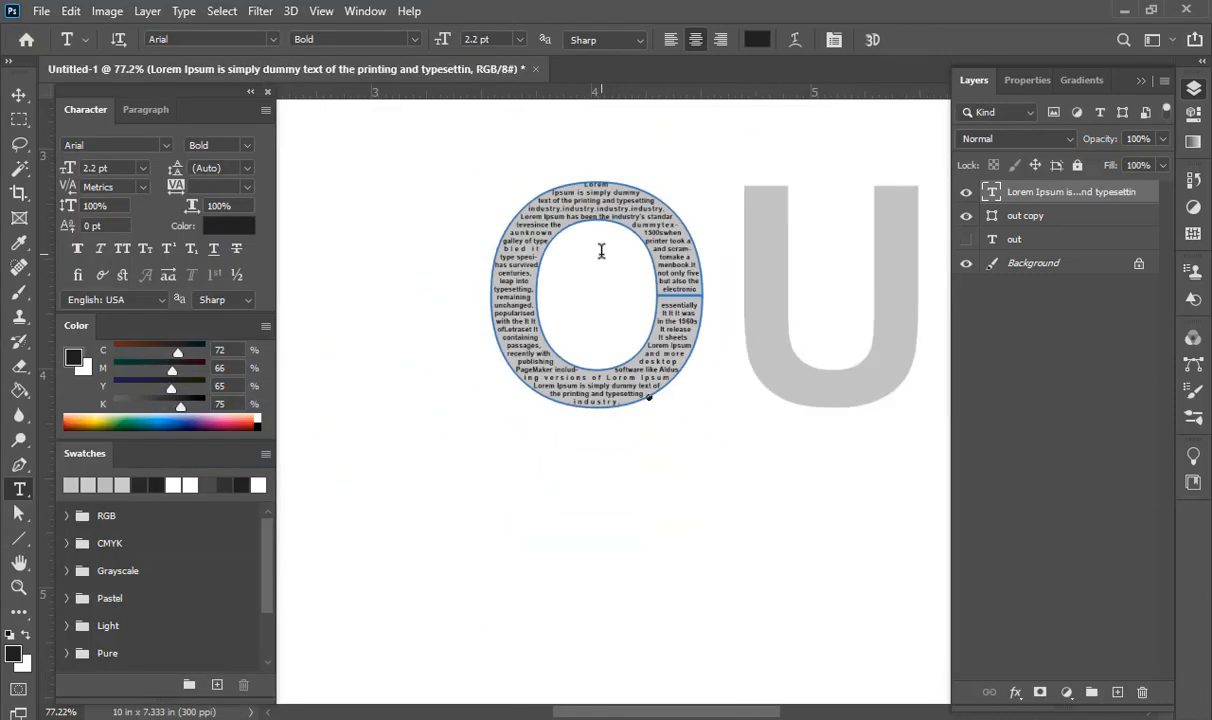
pyautogui.click(1000, 216)
pyautogui.moveTo(841, 235); pyautogui.dragTo(506, 341)
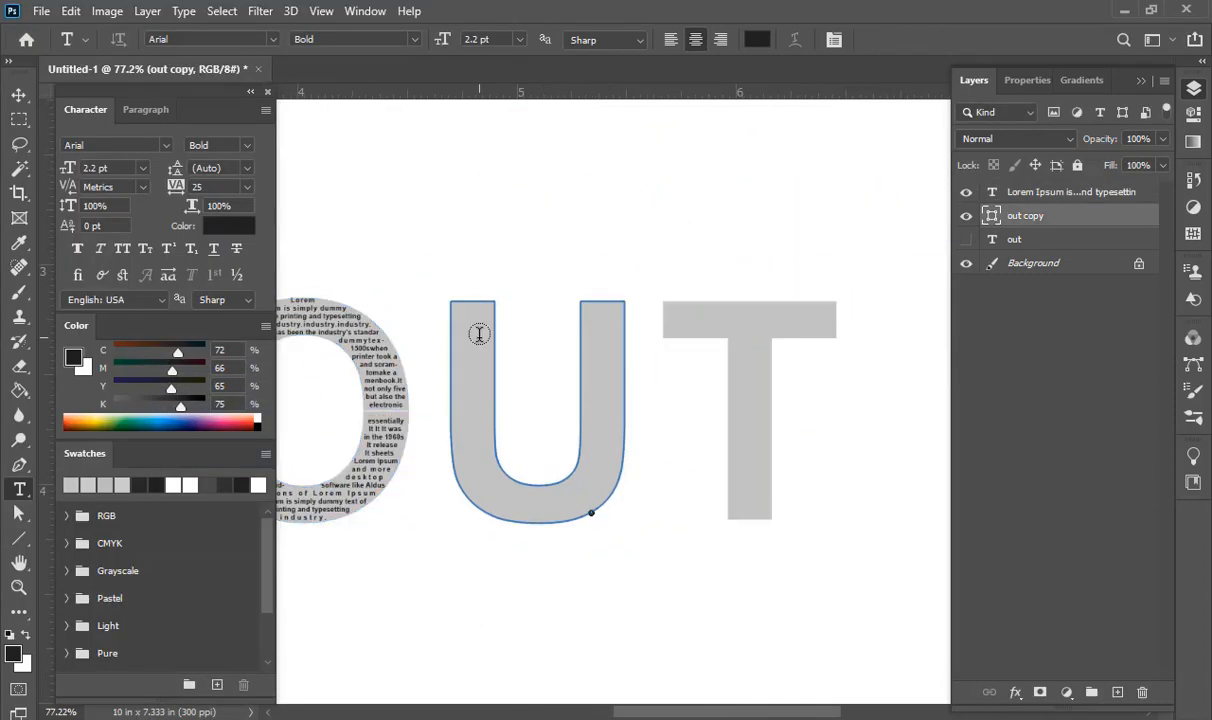
pyautogui.click(481, 333)
pyautogui.hotkey('ctrl', 'v')
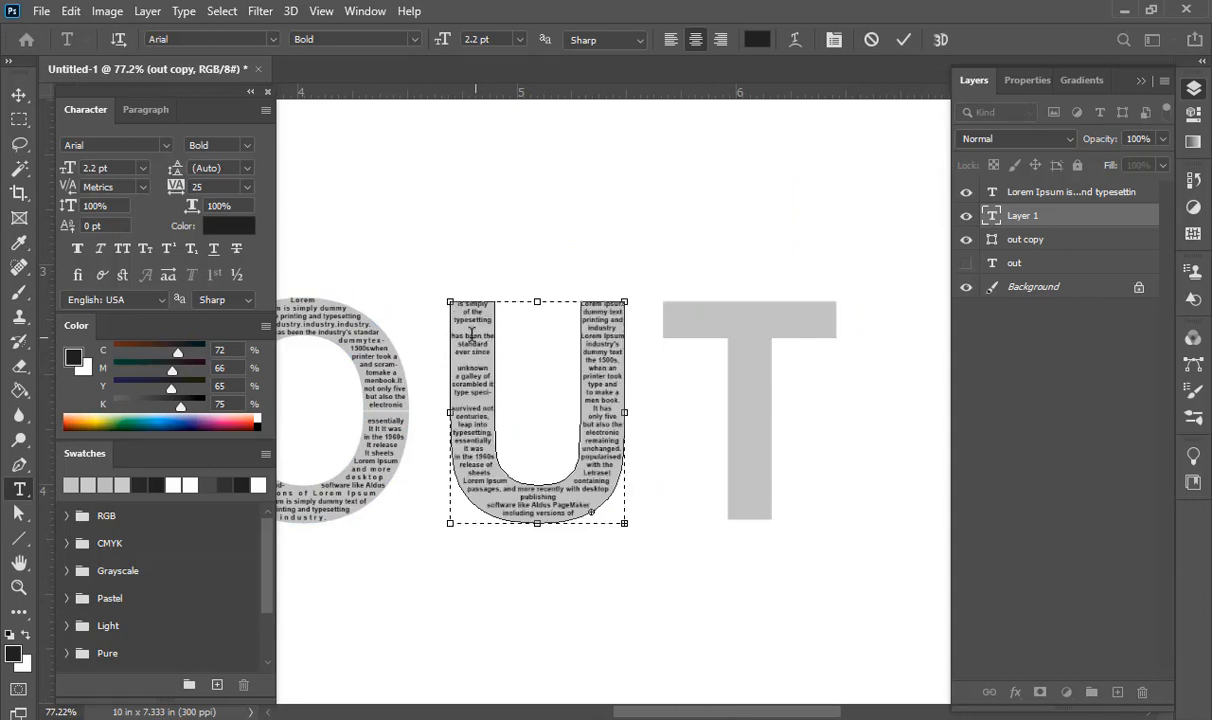
# Set the tracking of all the U's text to 0.
pyautogui.hotkey('ctrl', 'a')
pyautogui.click(247, 187)
pyautogui.click(215, 287)
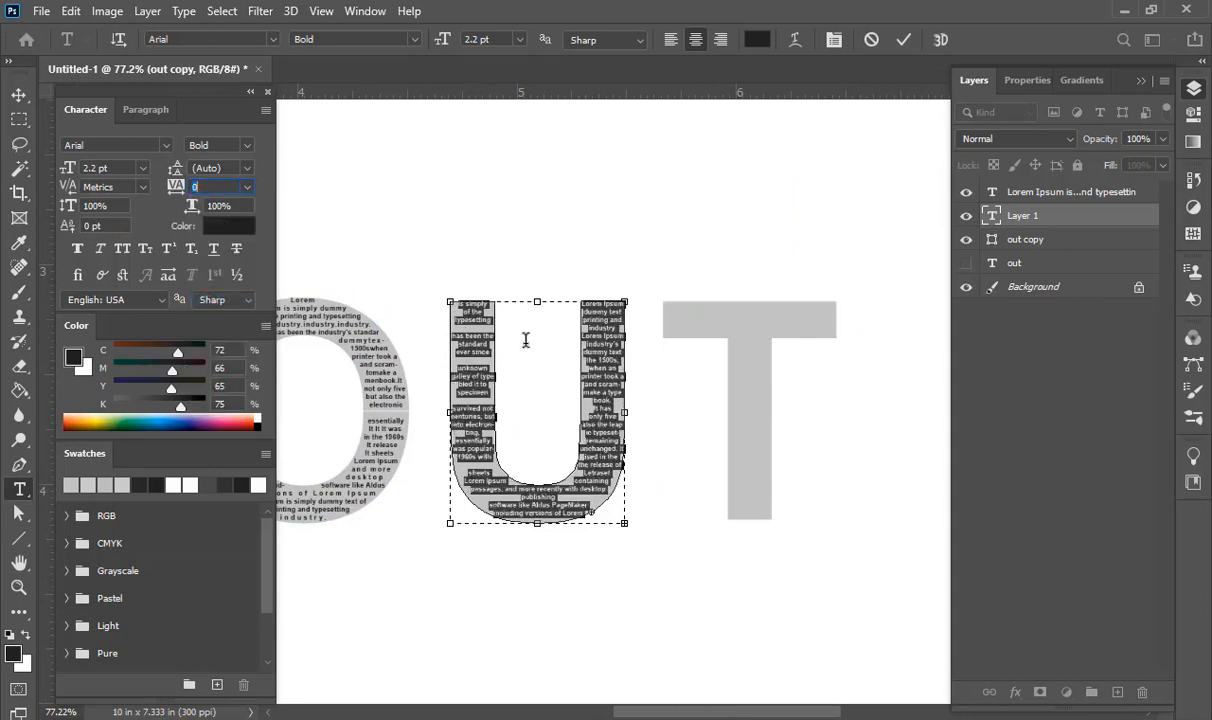
# Delete the spaces after "typesetting", before "Lorem" following "industry." and before "It has" to close gaps in the U text.
pyautogui.click(476, 322)
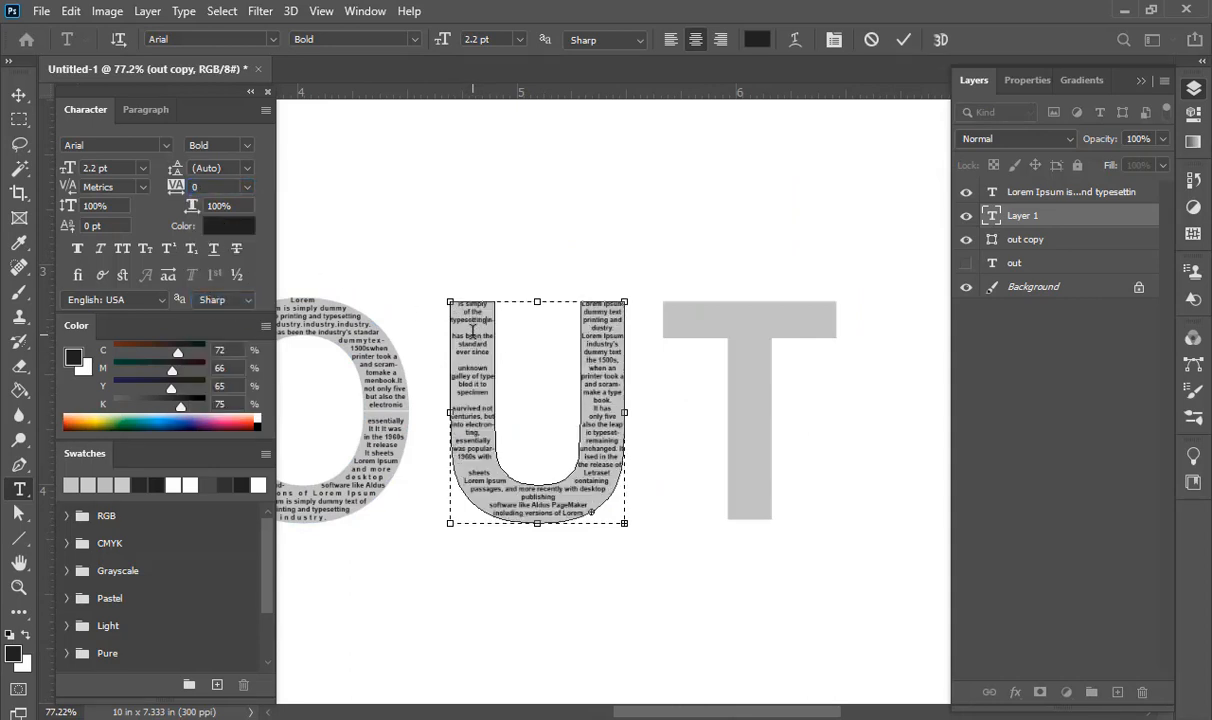
pyautogui.scroll(3, 472, 331)
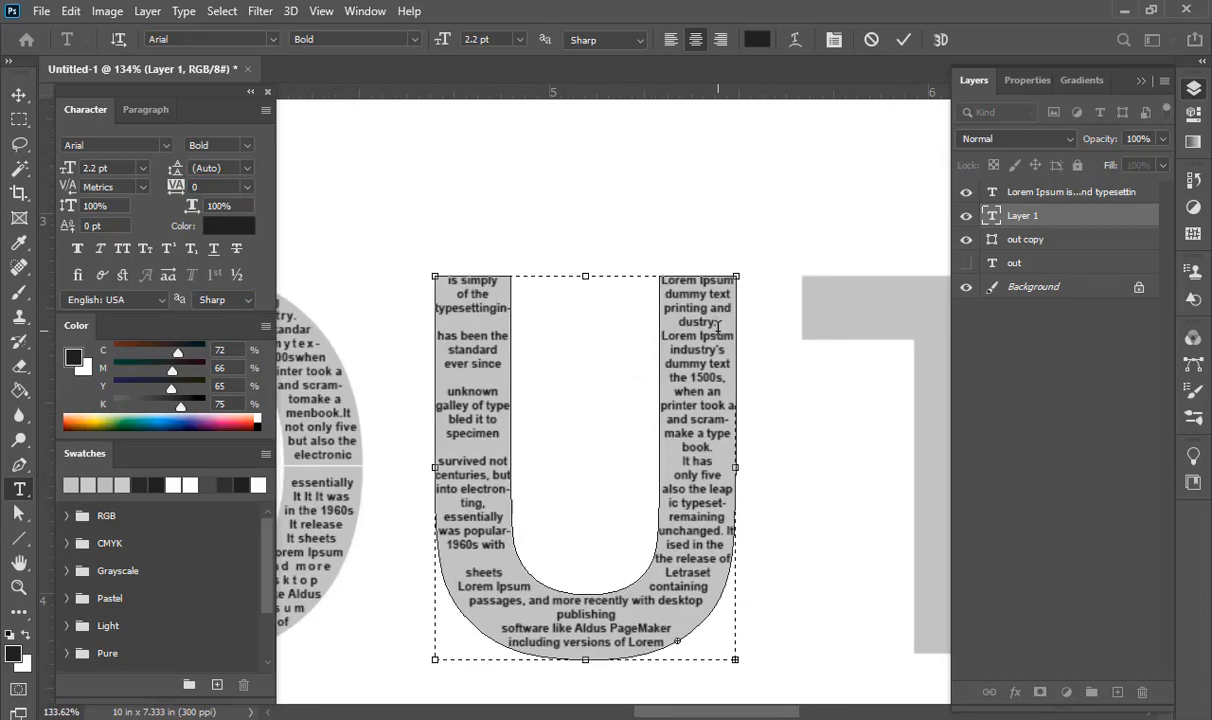
pyautogui.click(663, 336)
pyautogui.press('BackSpace')
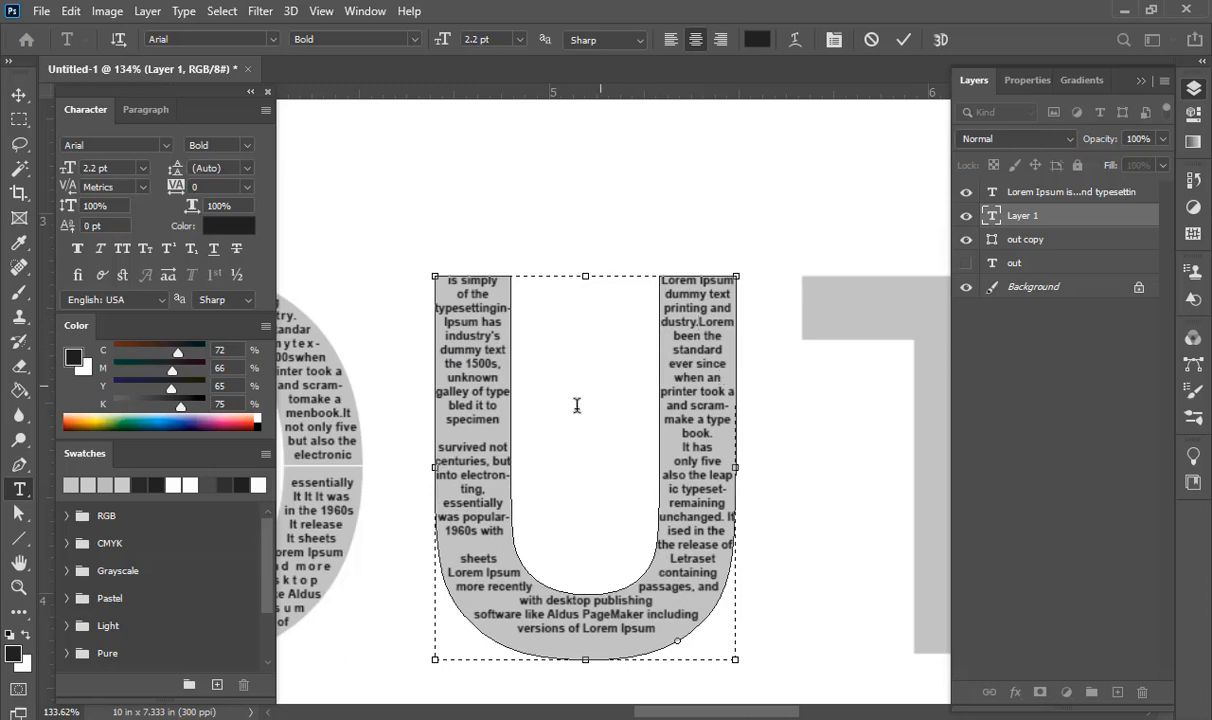
pyautogui.click(685, 446)
pyautogui.press('BackSpace')
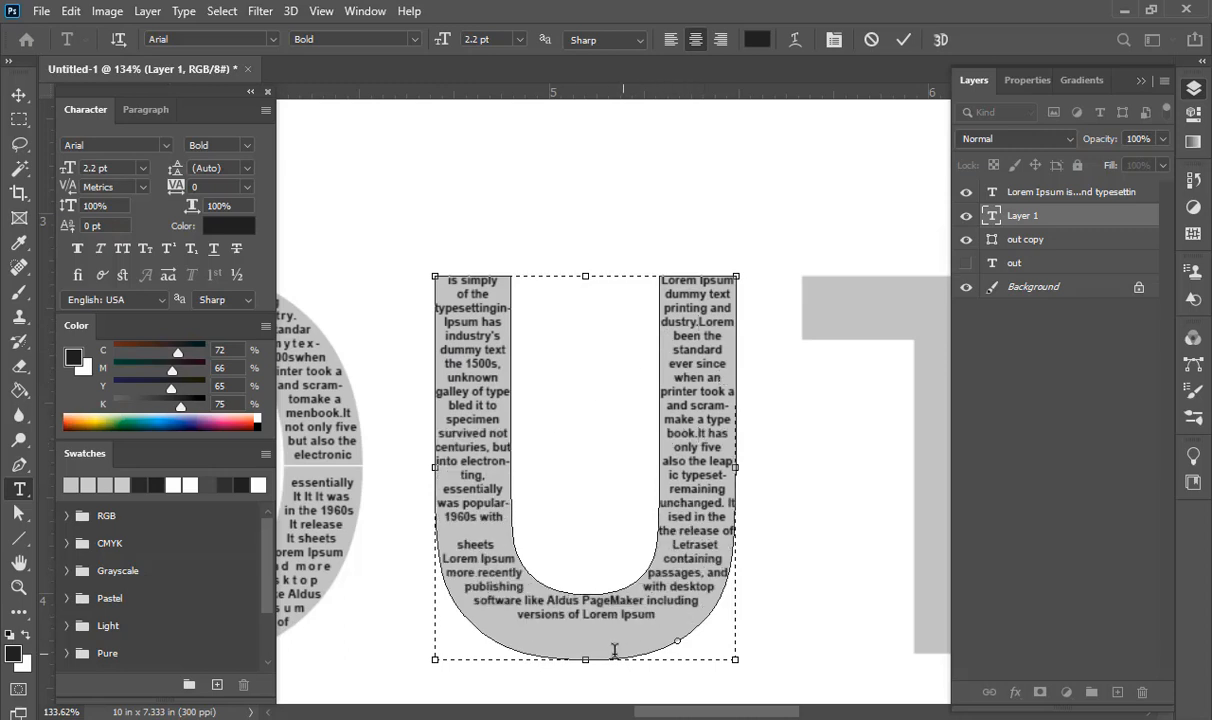
# Copy "software like Aldus PageMaker including versions of Lorem Ipsum" and paste it twice after the U text to fill its base.
pyautogui.moveTo(476, 604); pyautogui.dragTo(638, 628)
pyautogui.hotkey('ctrl', 'c')
pyautogui.click(670, 619)
pyautogui.hotkey('ctrl', 'v')
pyautogui.hotkey('ctrl', 'v')
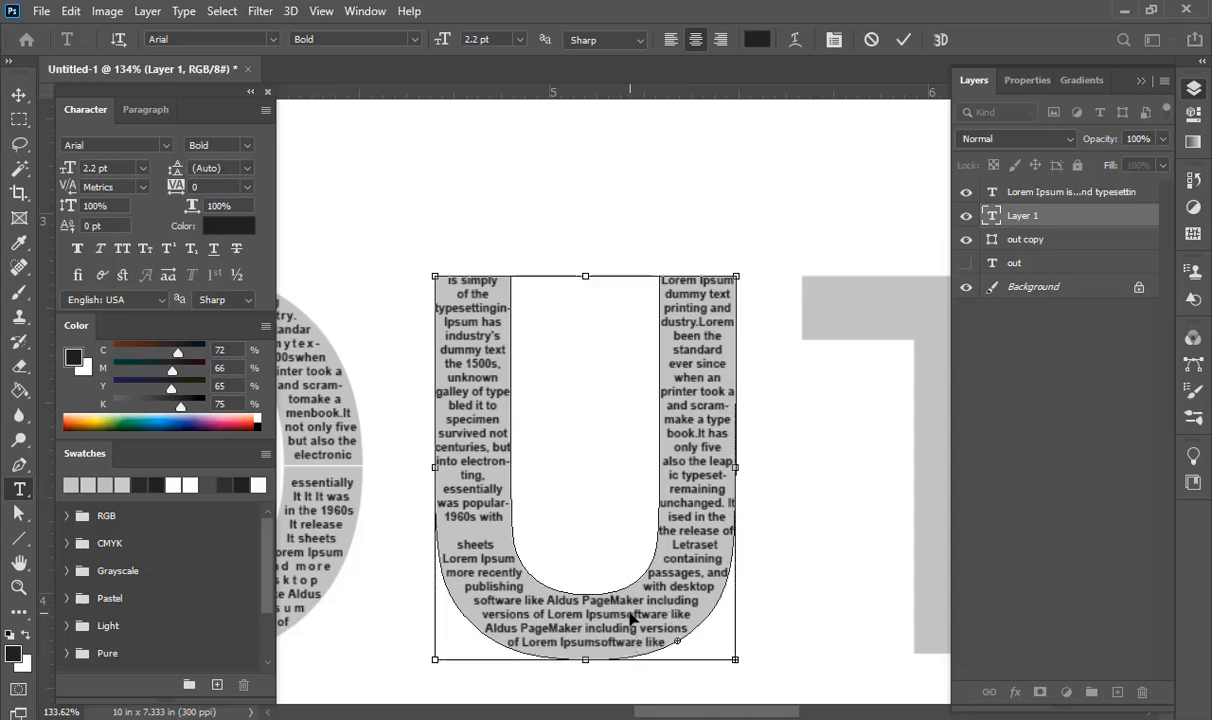
# Delete the spaces around "Letraset" and shorten "sheets containing" to "shecontaining" to close the gap in the U's lines.
pyautogui.press('BackSpace')
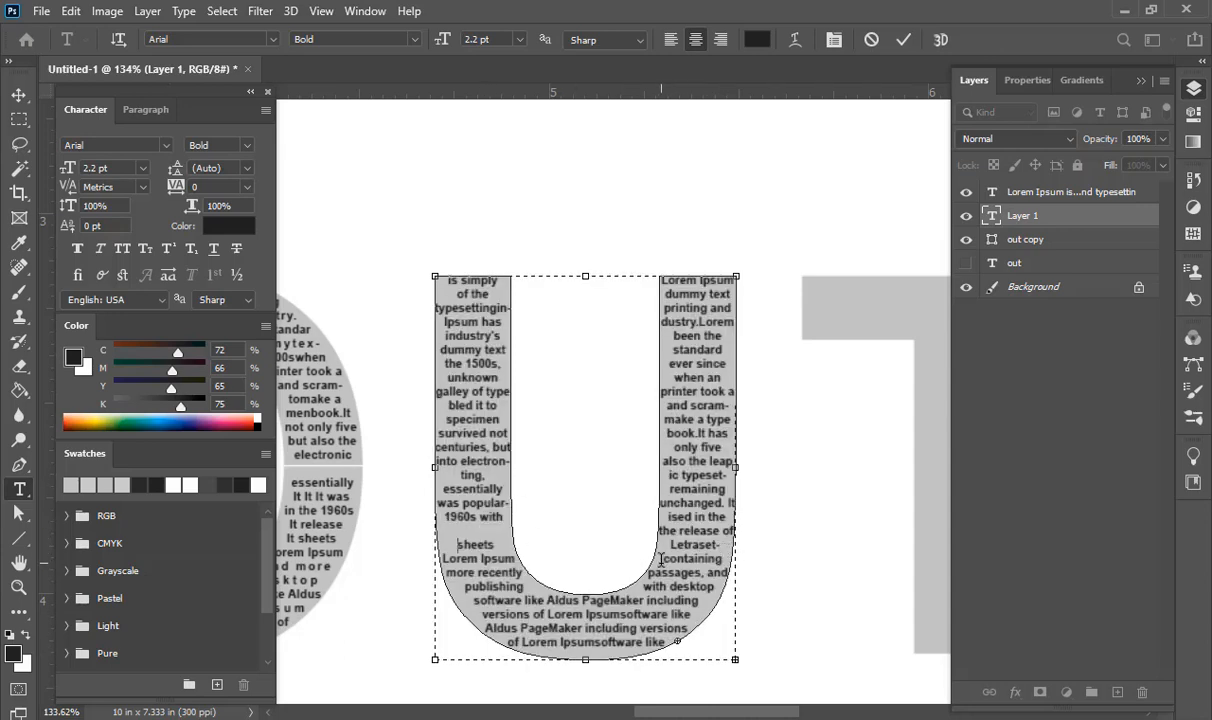
pyautogui.click(661, 560)
pyautogui.press('BackSpace')
pyautogui.press('BackSpace')
pyautogui.press('BackSpace')
pyautogui.press('BackSpace')
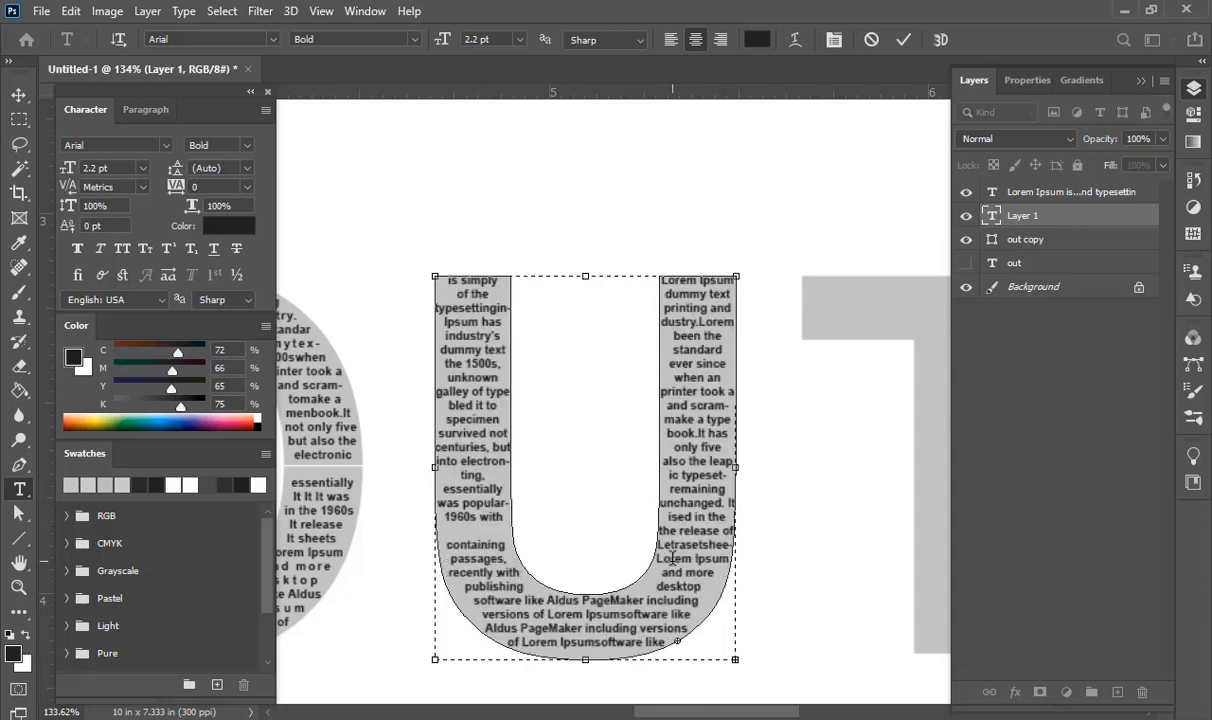
pyautogui.press('BackSpace')
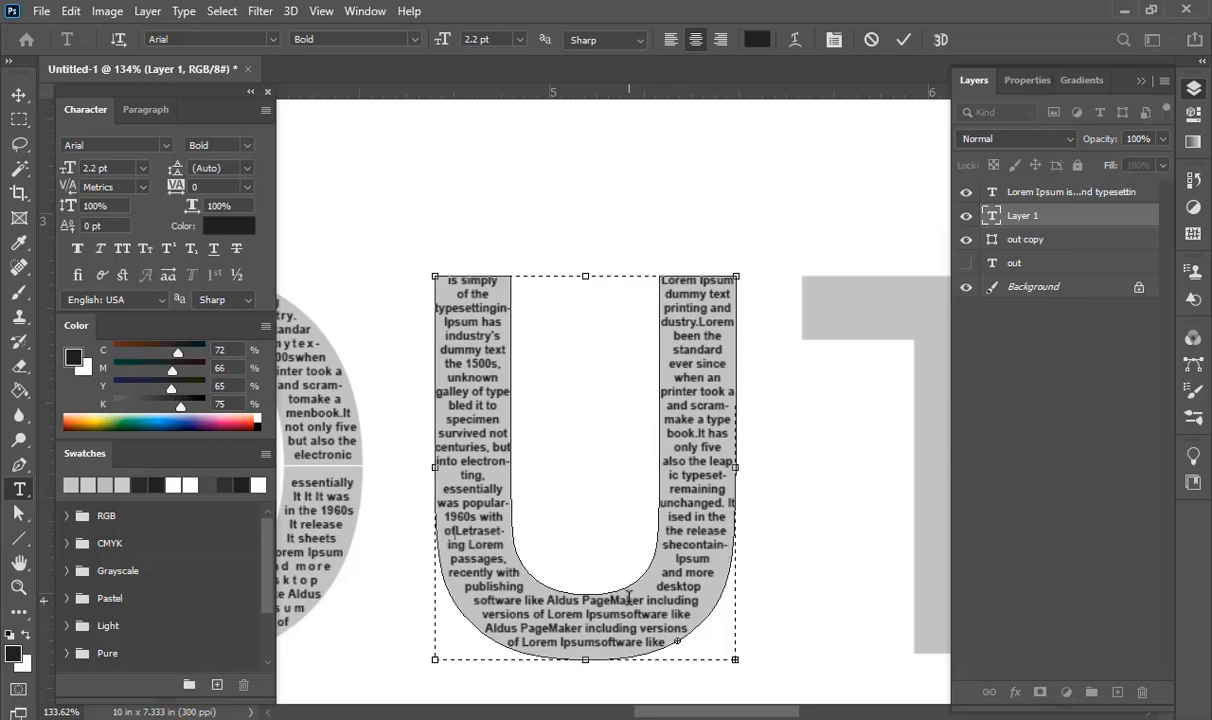
# Try a tracking of 40 on all the U's text, and reset it to 0.
pyautogui.hotkey('ctrl', 'a')
pyautogui.press('Up')
pyautogui.press('Up')
pyautogui.press('Up')
pyautogui.press('Up')
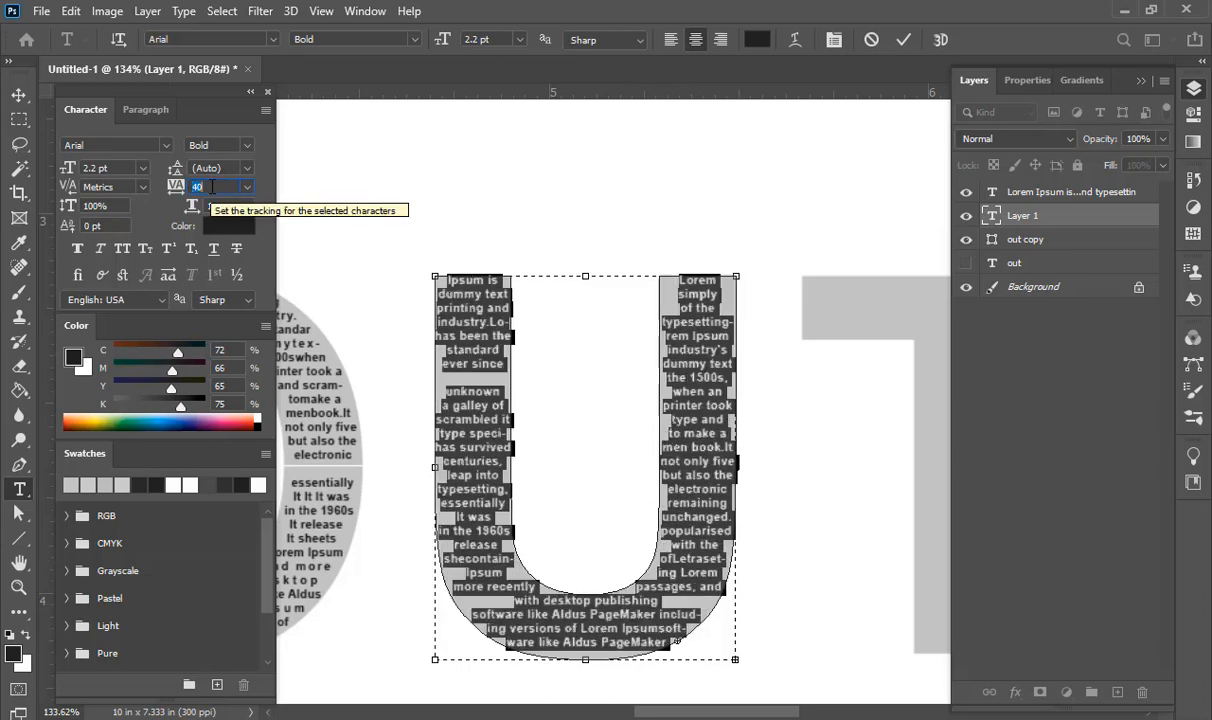
pyautogui.click(247, 188)
pyautogui.click(225, 300)
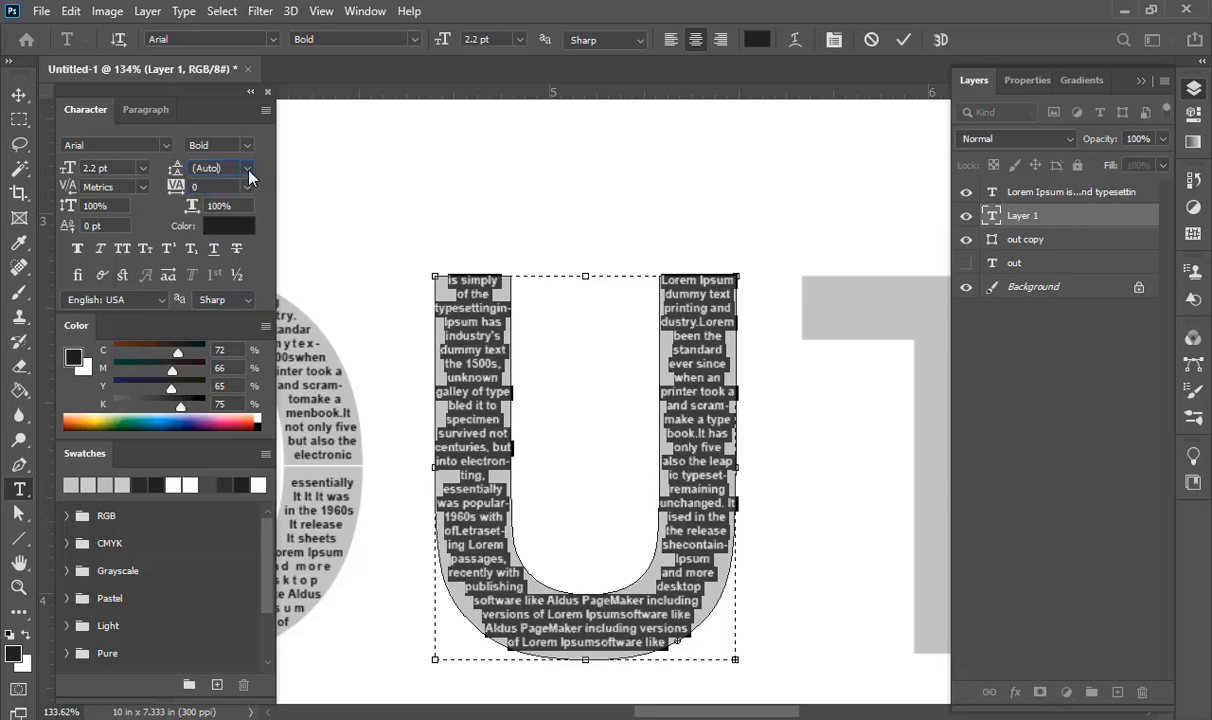
# Try a leading of 6 pt on all the U's text, and reset it to Auto.
pyautogui.click(247, 168)
pyautogui.click(222, 205)
pyautogui.click(247, 168)
pyautogui.click(220, 210)
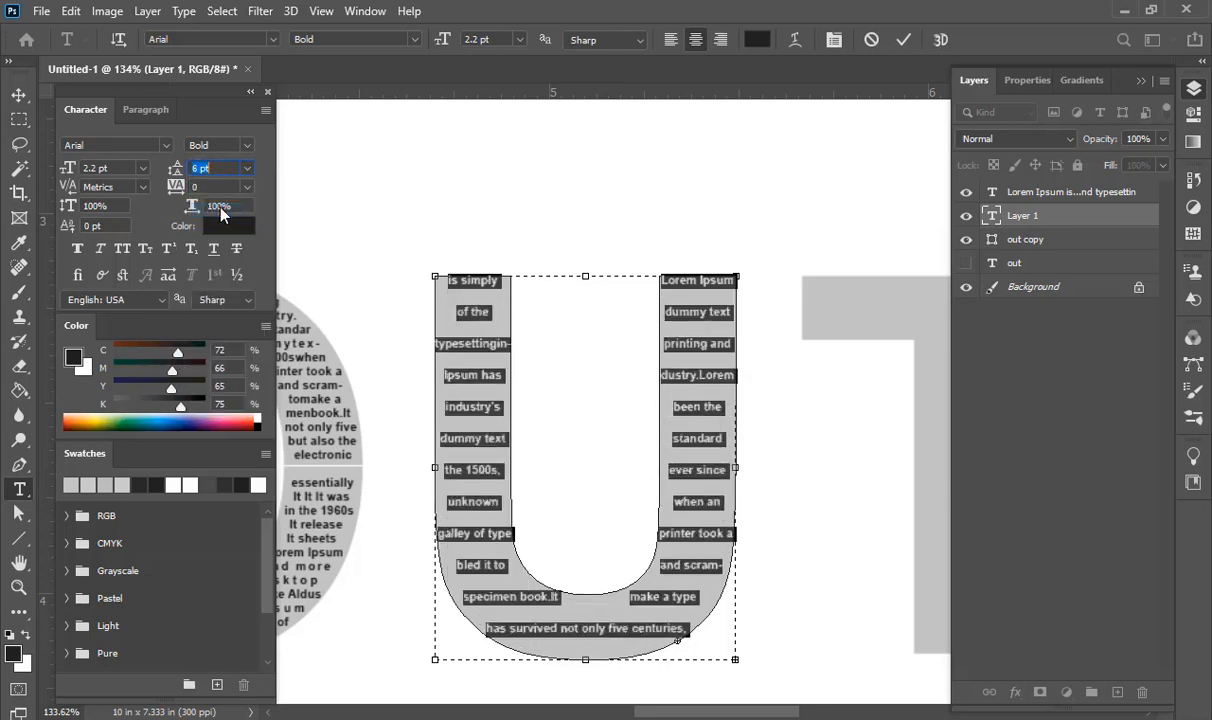
pyautogui.click(247, 168)
pyautogui.click(229, 186)
# Commit the U's text with the Move tool and deselect its layer.
pyautogui.click(19, 95)
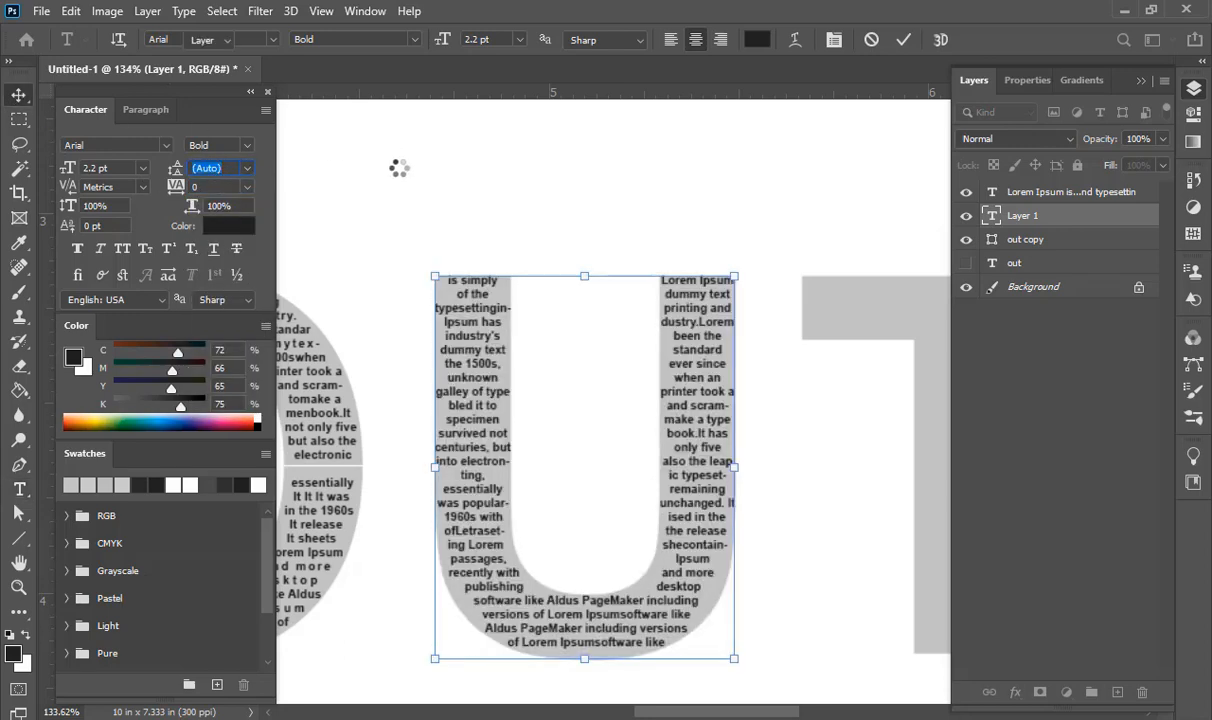
pyautogui.click(430, 210)
pyautogui.scroll(-1, 473, 223)
pyautogui.scroll(-4, 598, 231)
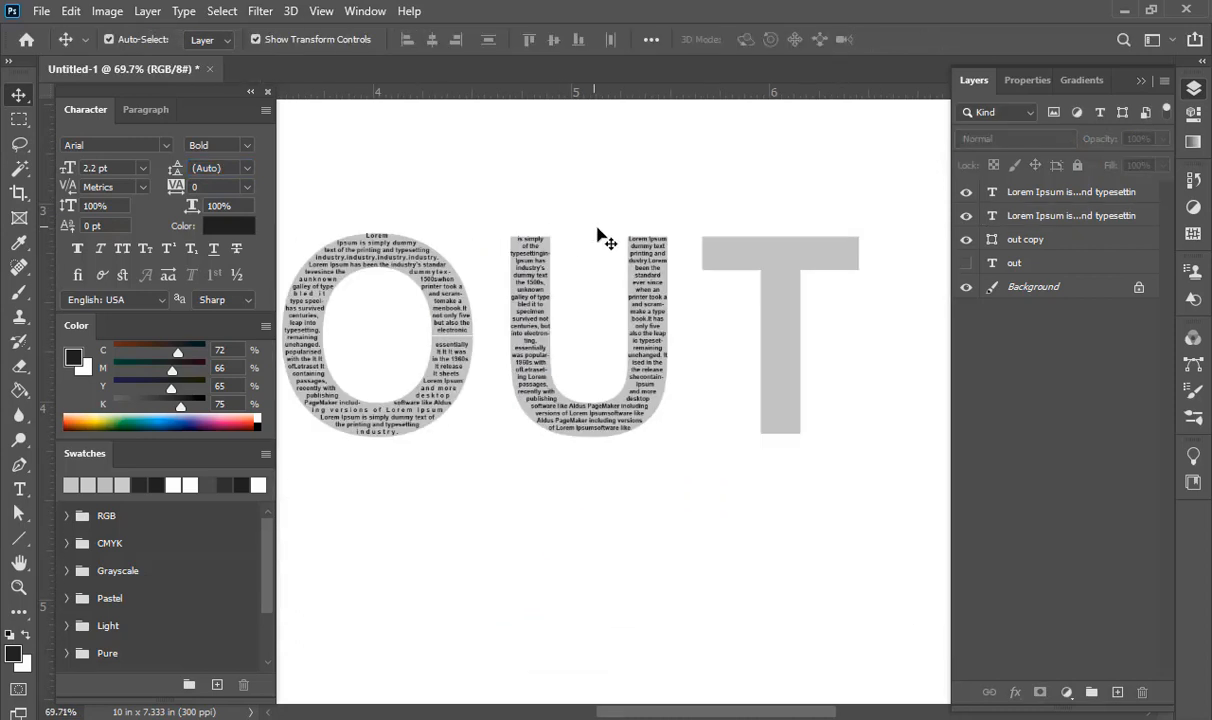
# Start area text inside the T of the "out copy" shape and paste the copied "software like Aldus PageMaker" passage repeatedly to fill it.
pyautogui.moveTo(598, 231); pyautogui.dragTo(487, 298)
pyautogui.click(600, 319)
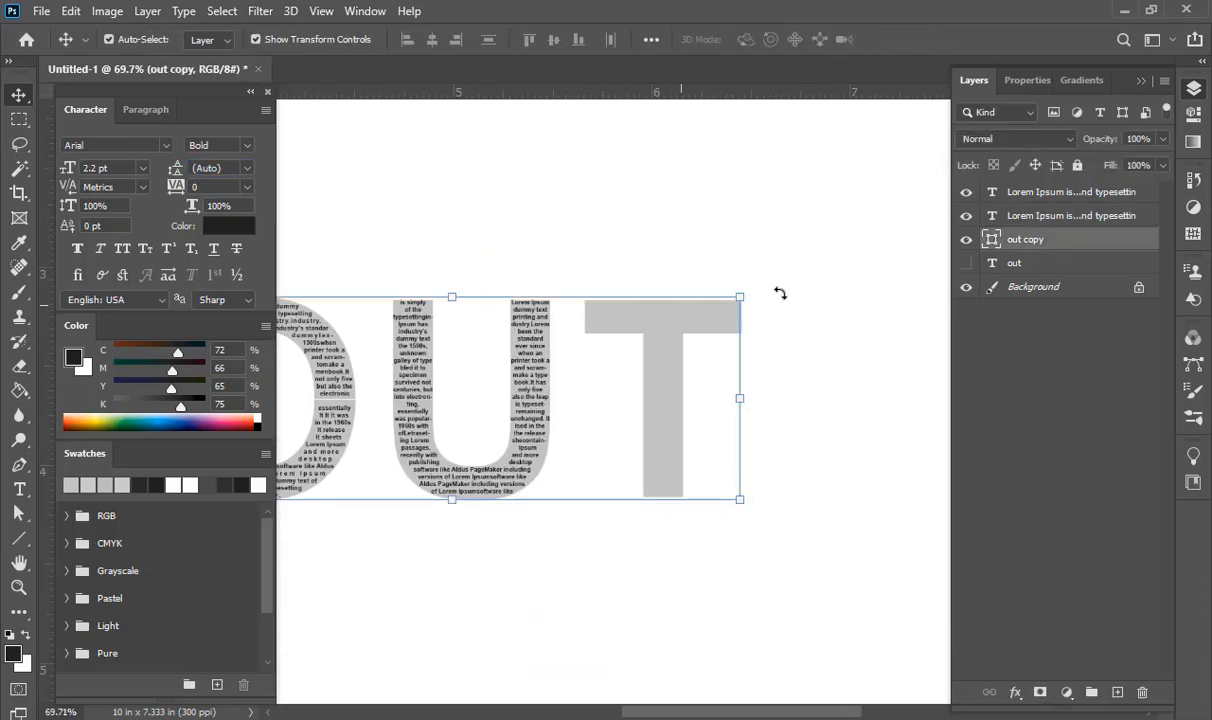
pyautogui.press('t')
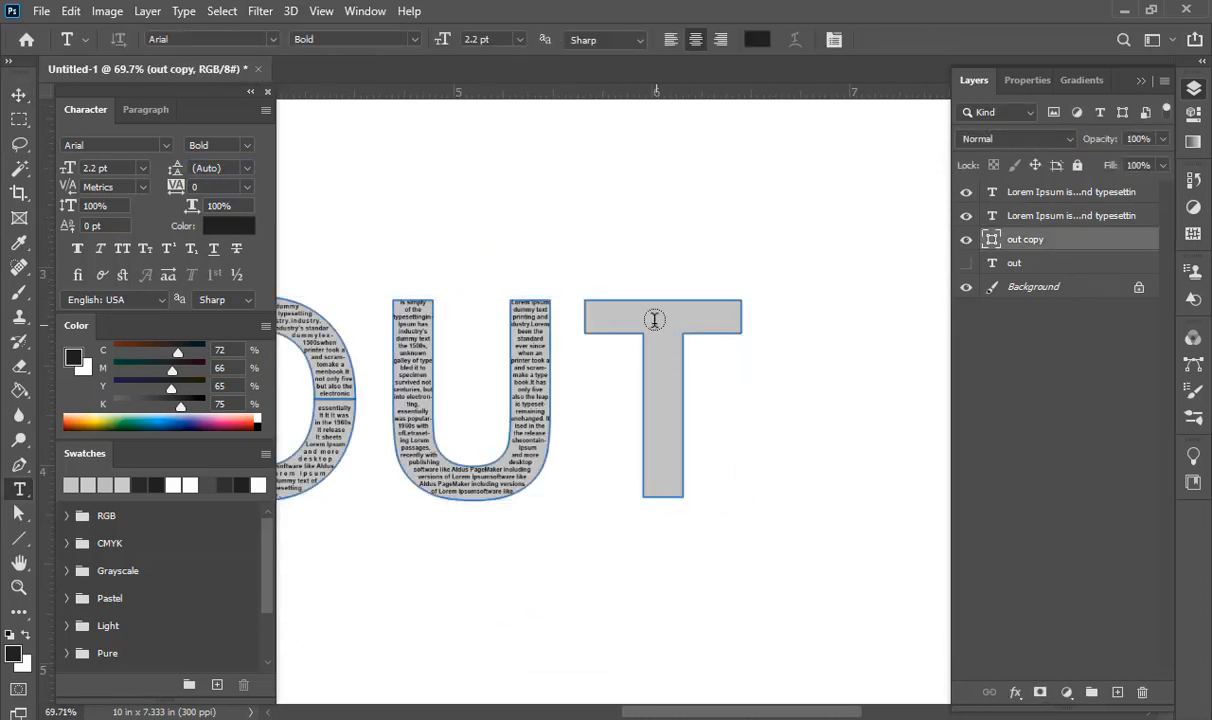
pyautogui.click(654, 319)
pyautogui.hotkey('ctrl', 'v')
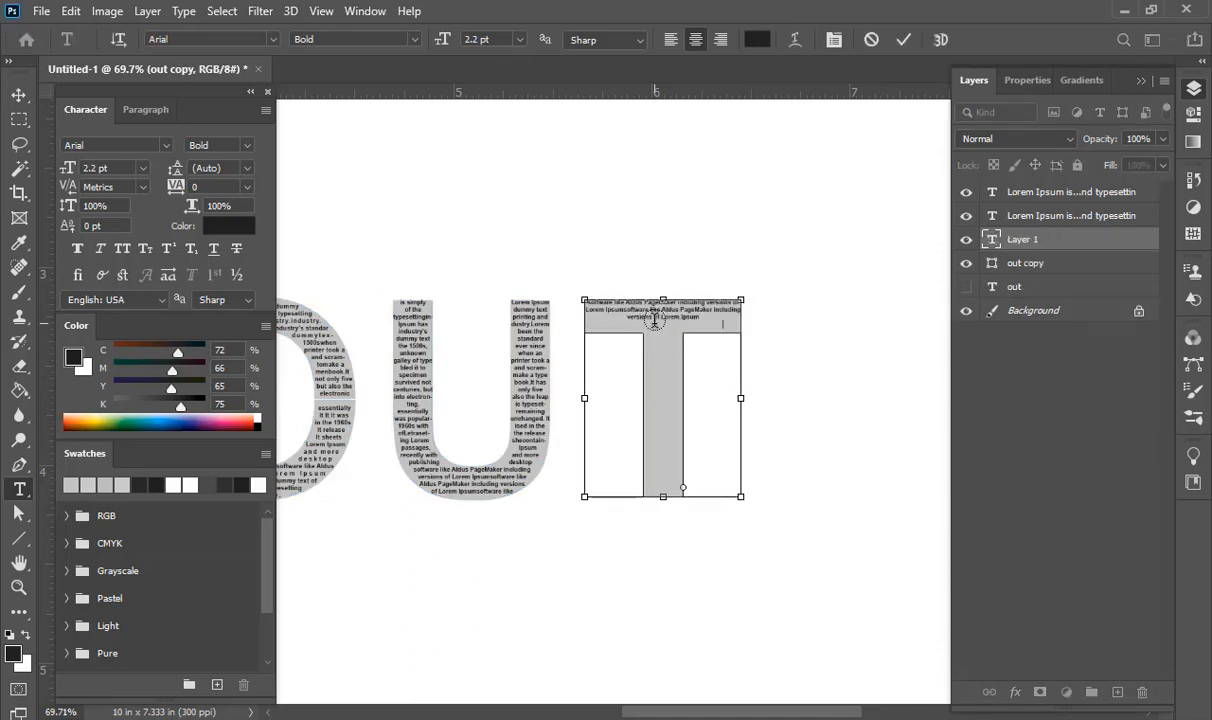
pyautogui.hotkey('ctrl', 'v')
pyautogui.hotkey('ctrl', 'v')
pyautogui.hotkey('ctrl', 'v')
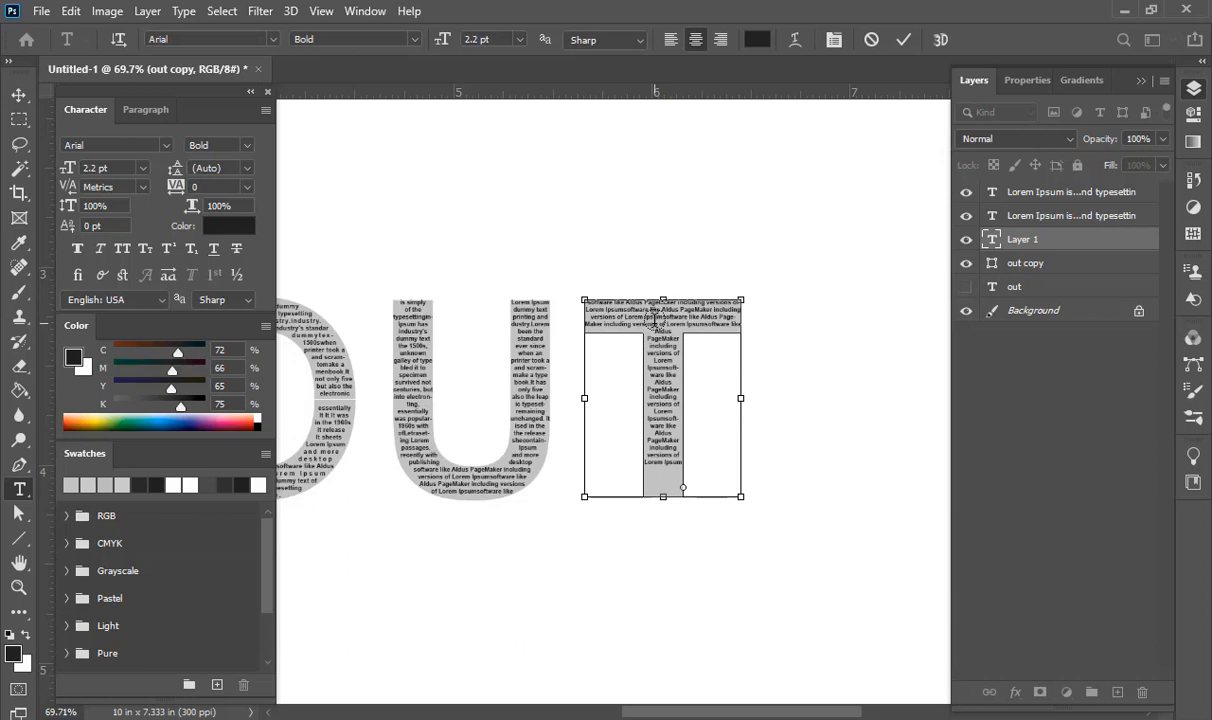
pyautogui.hotkey('ctrl', 'v')
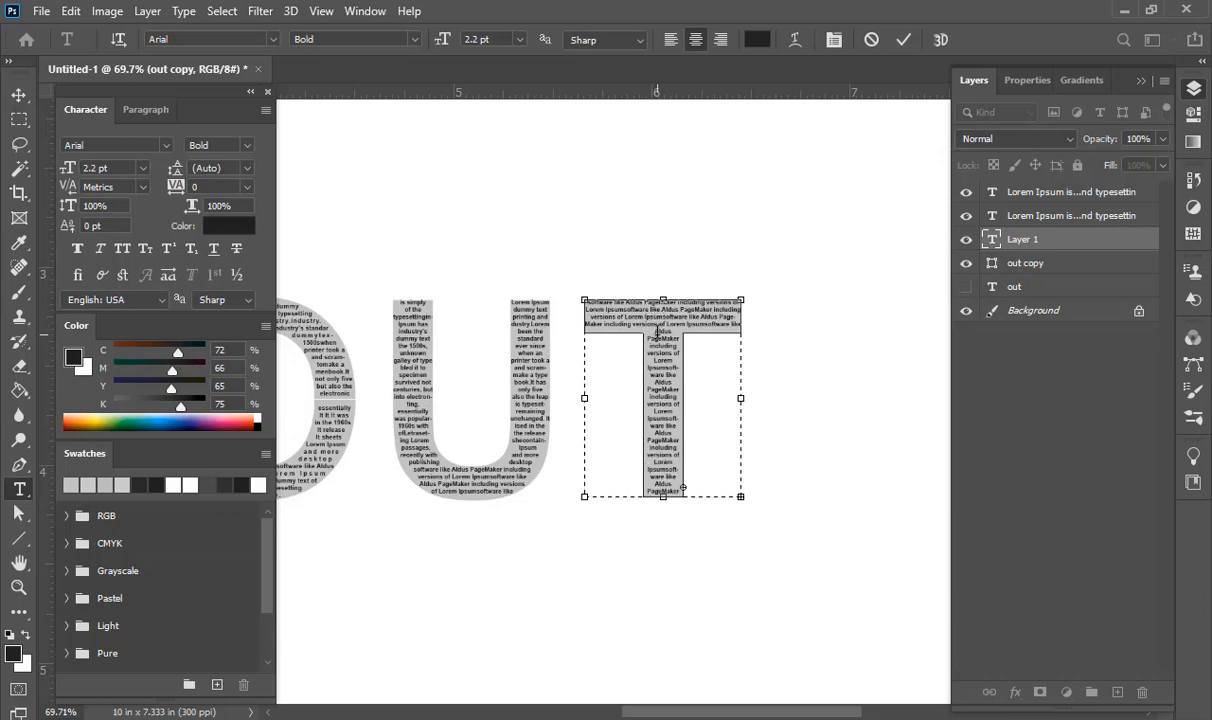
# Set the tracking to 80 for the text in the T's vertical stem.
pyautogui.moveTo(651, 332); pyautogui.dragTo(689, 510)
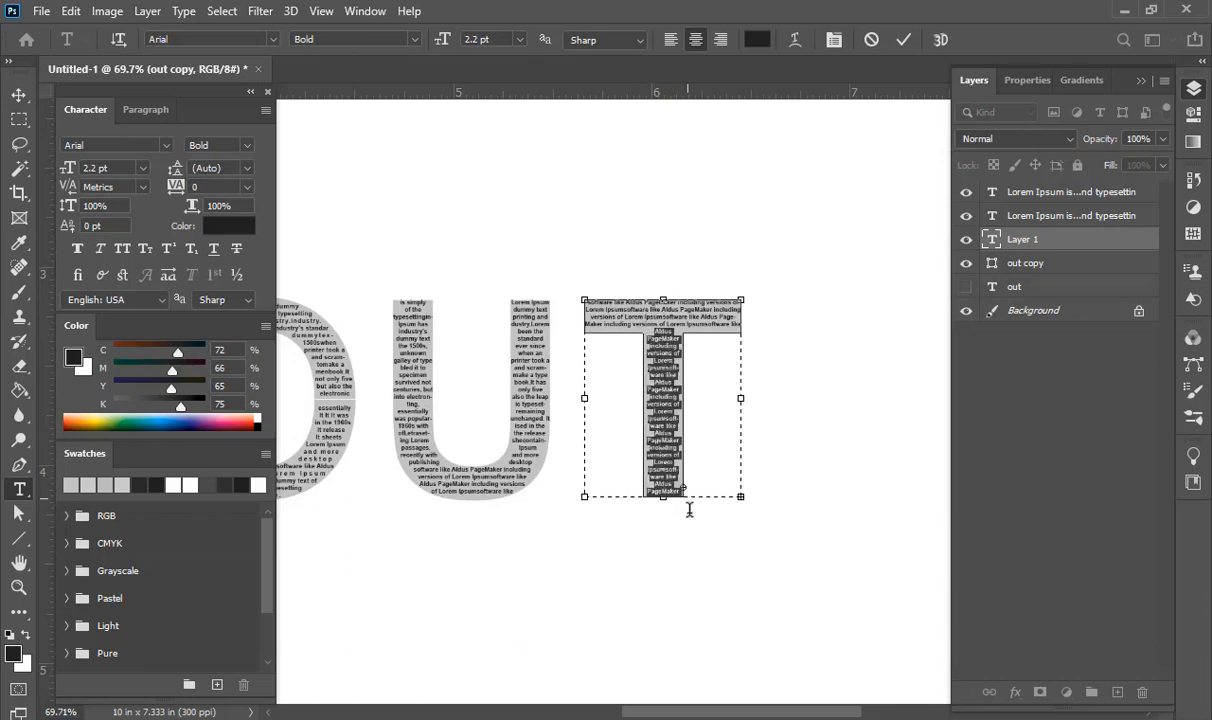
pyautogui.write('50')
pyautogui.press('Return')
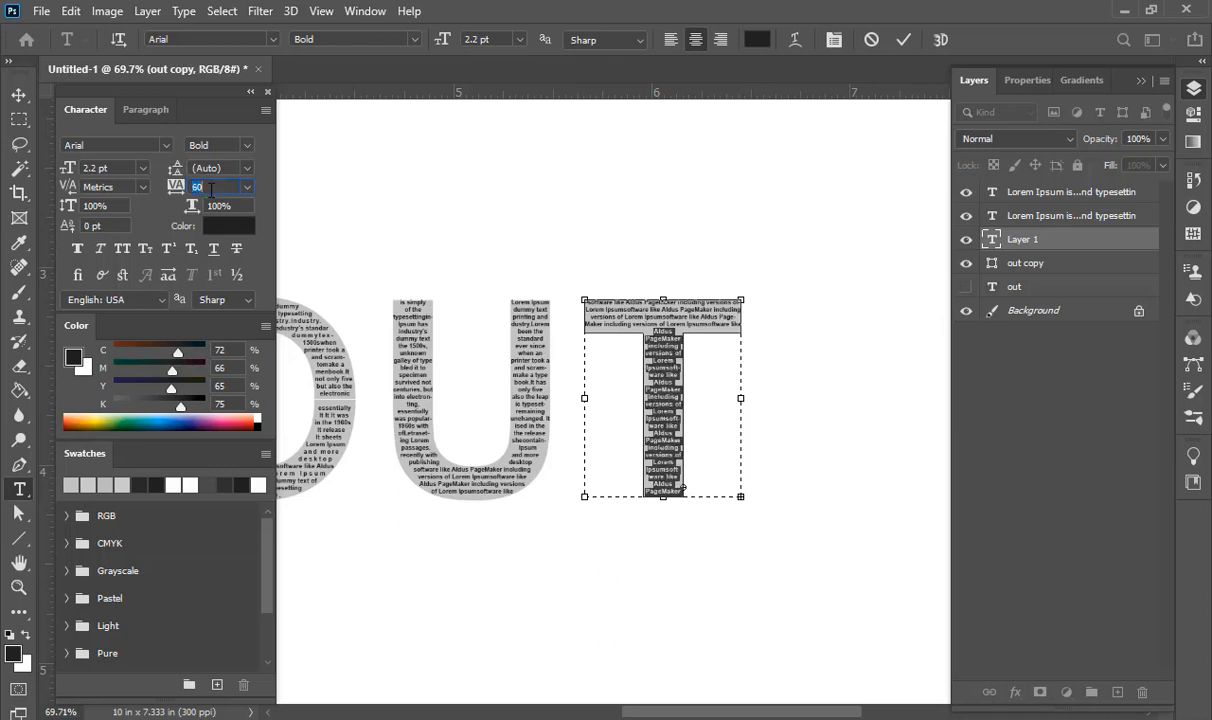
pyautogui.write('80')
pyautogui.press('Return')
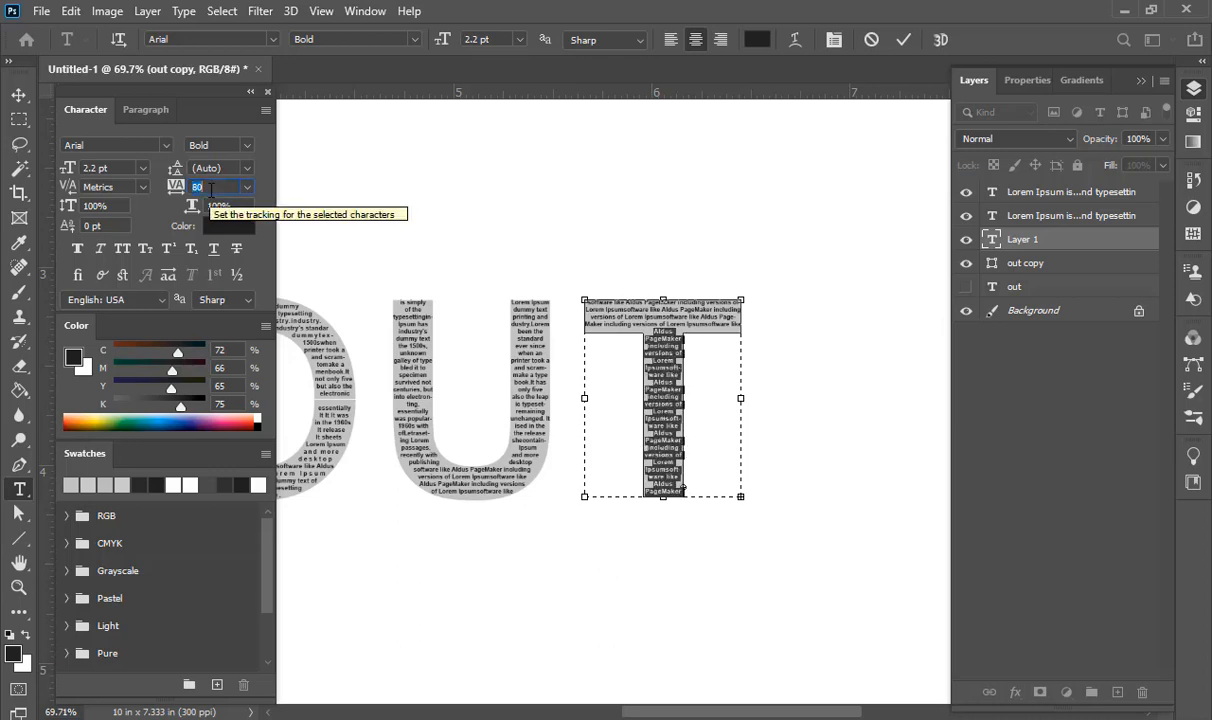
# Commit the T's text, switch to the Move tool and deselect the text layer.
pyautogui.click(898, 40)
pyautogui.scroll(-3, 603, 300)
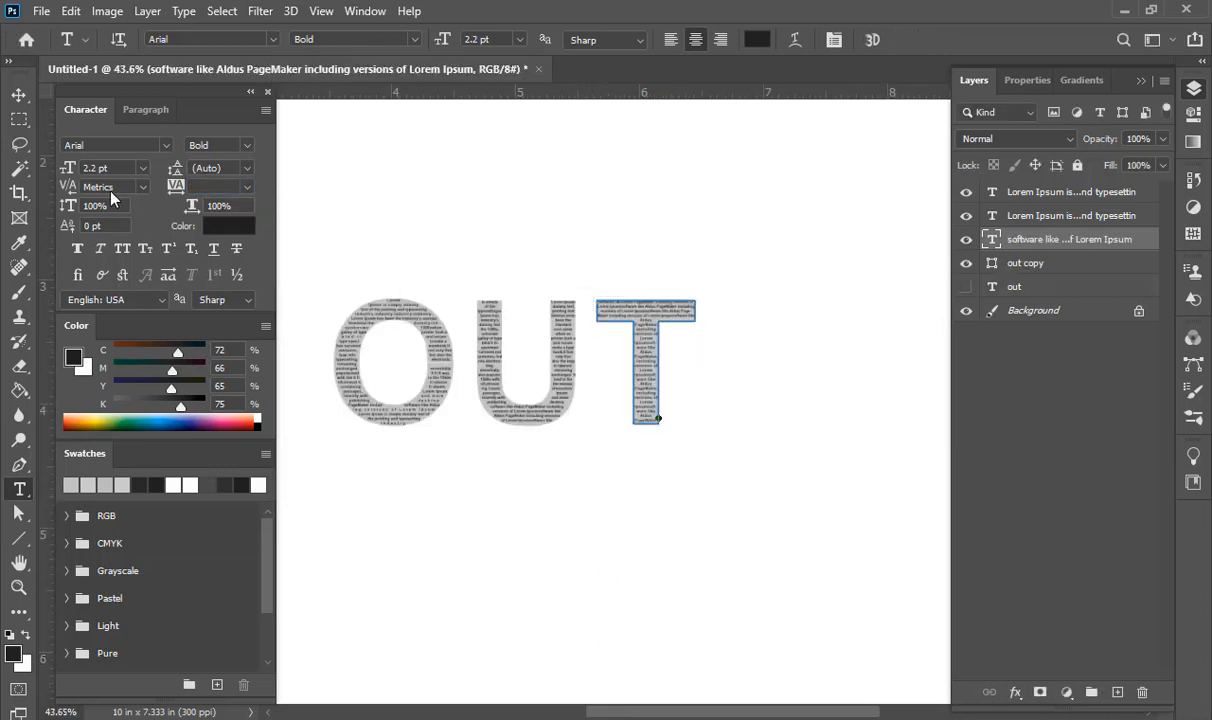
pyautogui.click(18, 94)
pyautogui.click(519, 233)
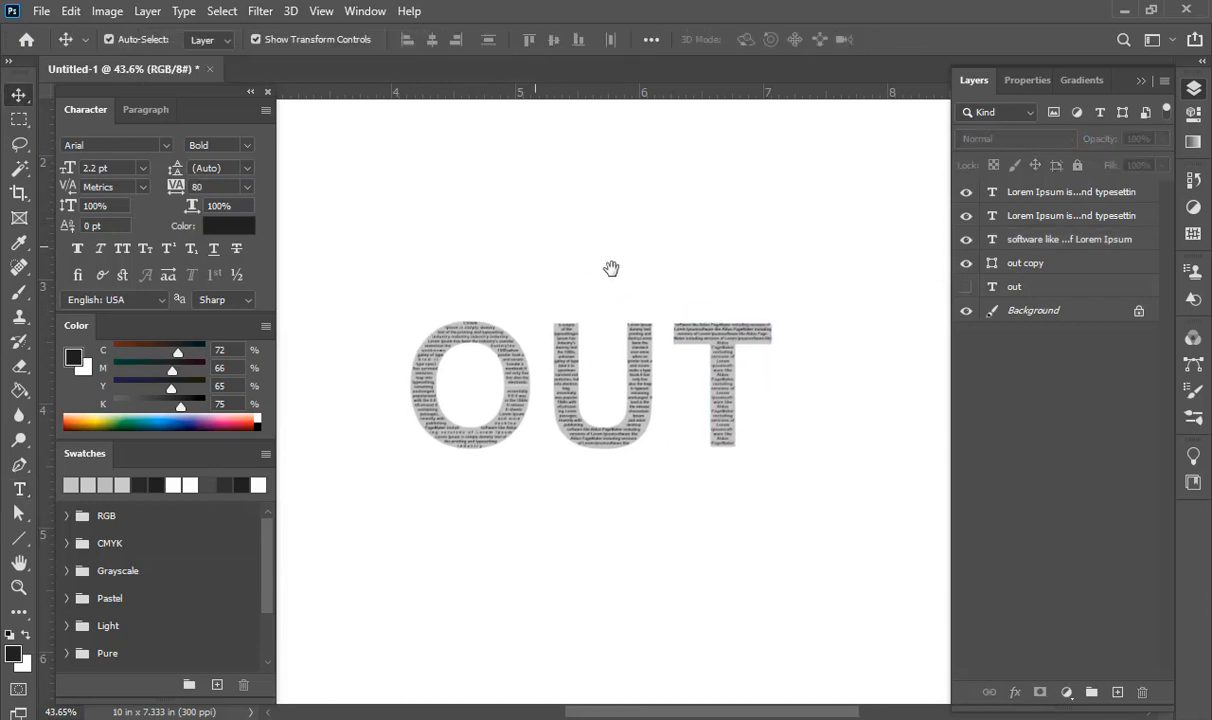
# Hide the "out copy" shape layer so only the paragraph text forms the letters.
pyautogui.moveTo(534, 241); pyautogui.dragTo(611, 265)
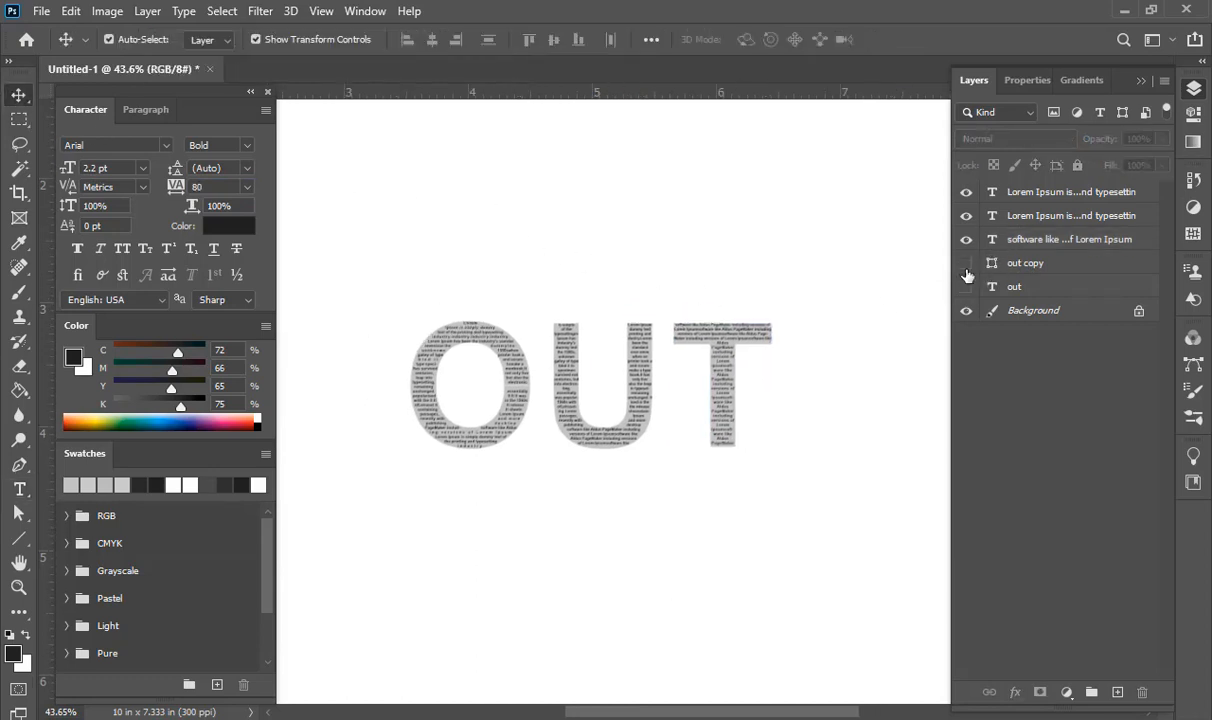
pyautogui.scroll(3, 571, 343)
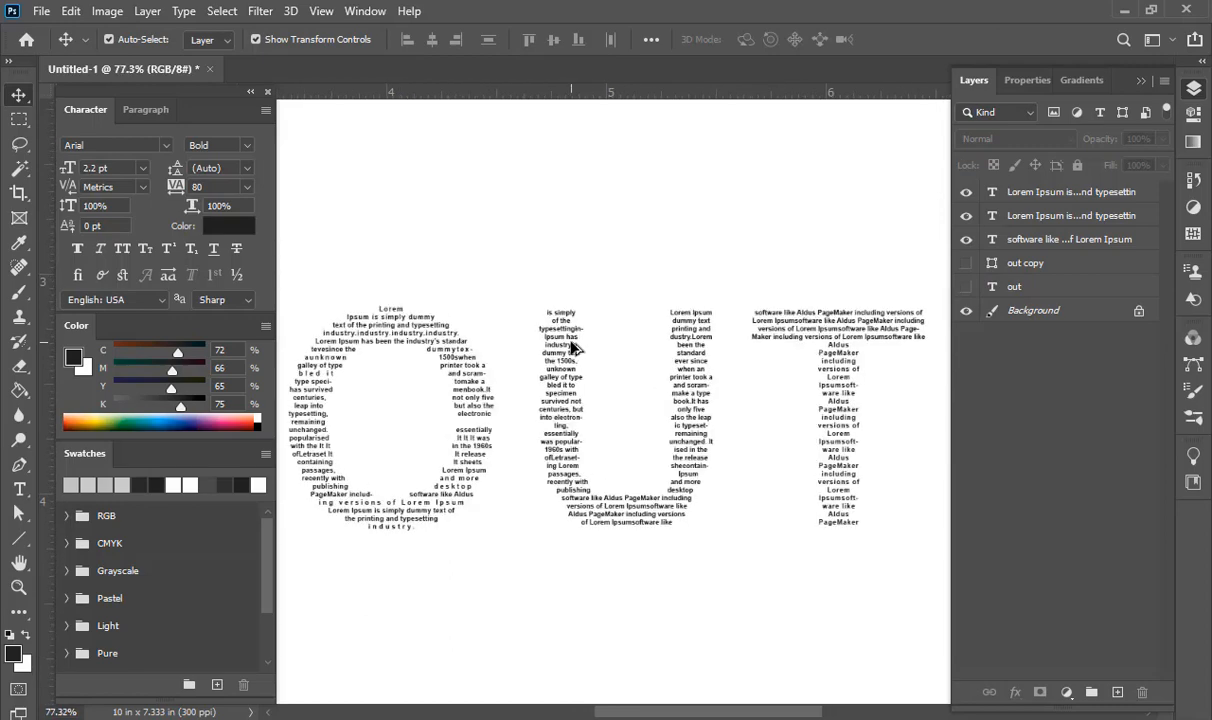
pyautogui.scroll(1, 571, 341)
pyautogui.scroll(-1, 571, 341)
pyautogui.moveTo(589, 341); pyautogui.dragTo(598, 341)
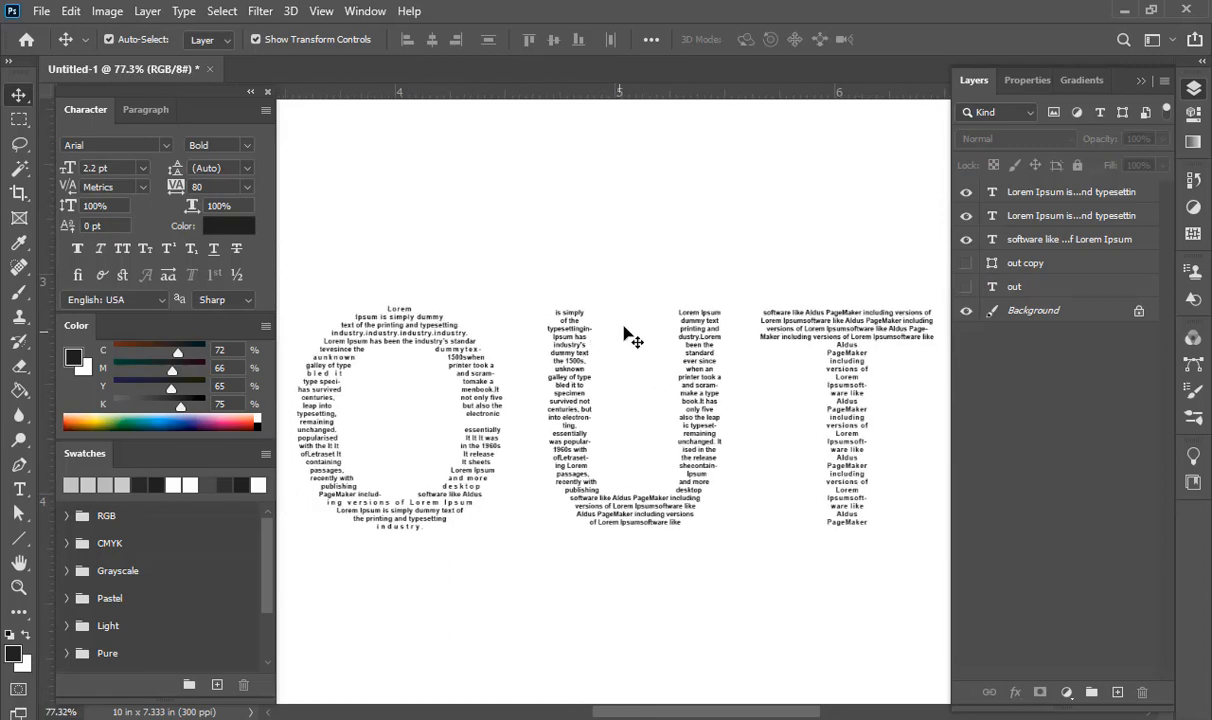
# Group the three paragraph text layers, check the group by hiding and showing it, and deselect it.
pyautogui.moveTo(452, 262); pyautogui.dragTo(877, 506)
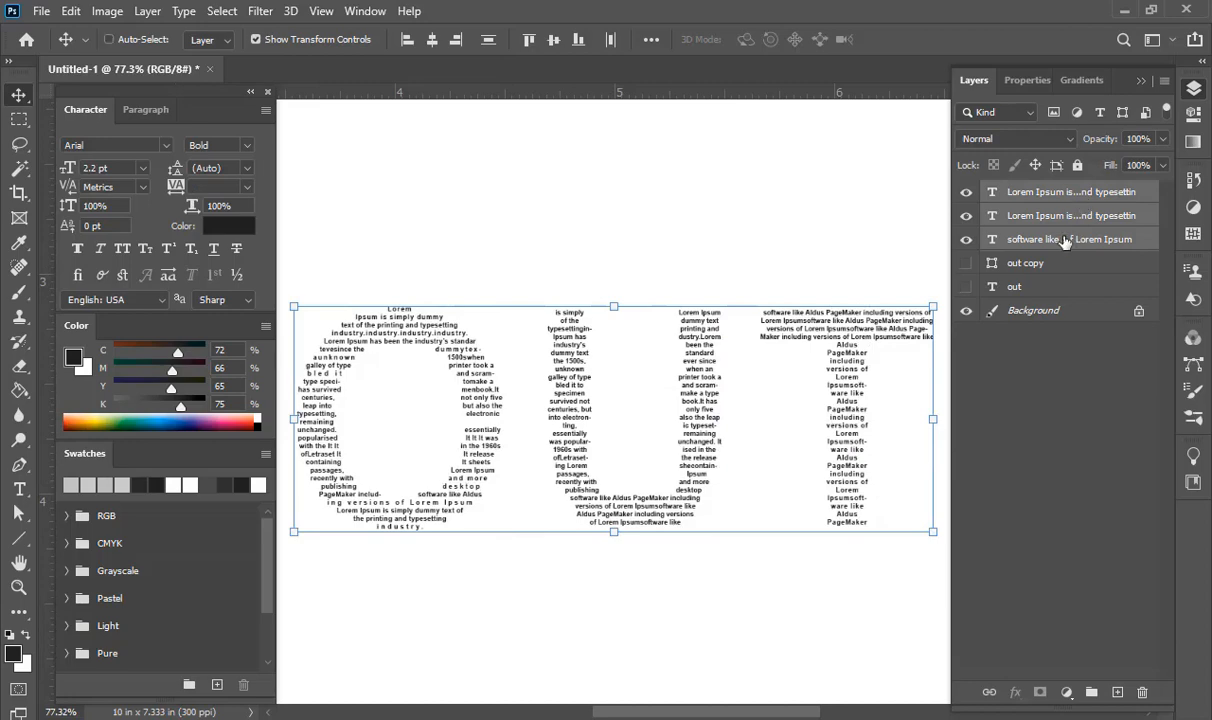
pyautogui.hotkey('ctrl', 'g')
pyautogui.click(966, 192)
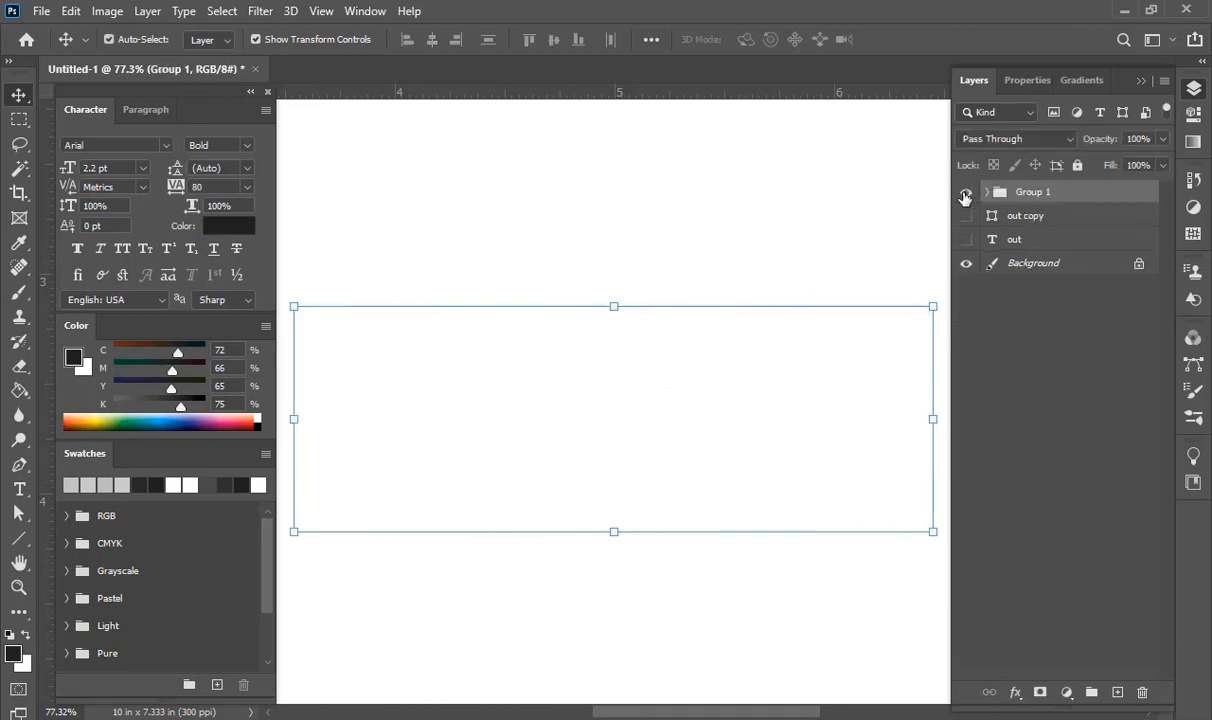
pyautogui.click(966, 192)
pyautogui.scroll(-2, 734, 229)
pyautogui.click(776, 252)
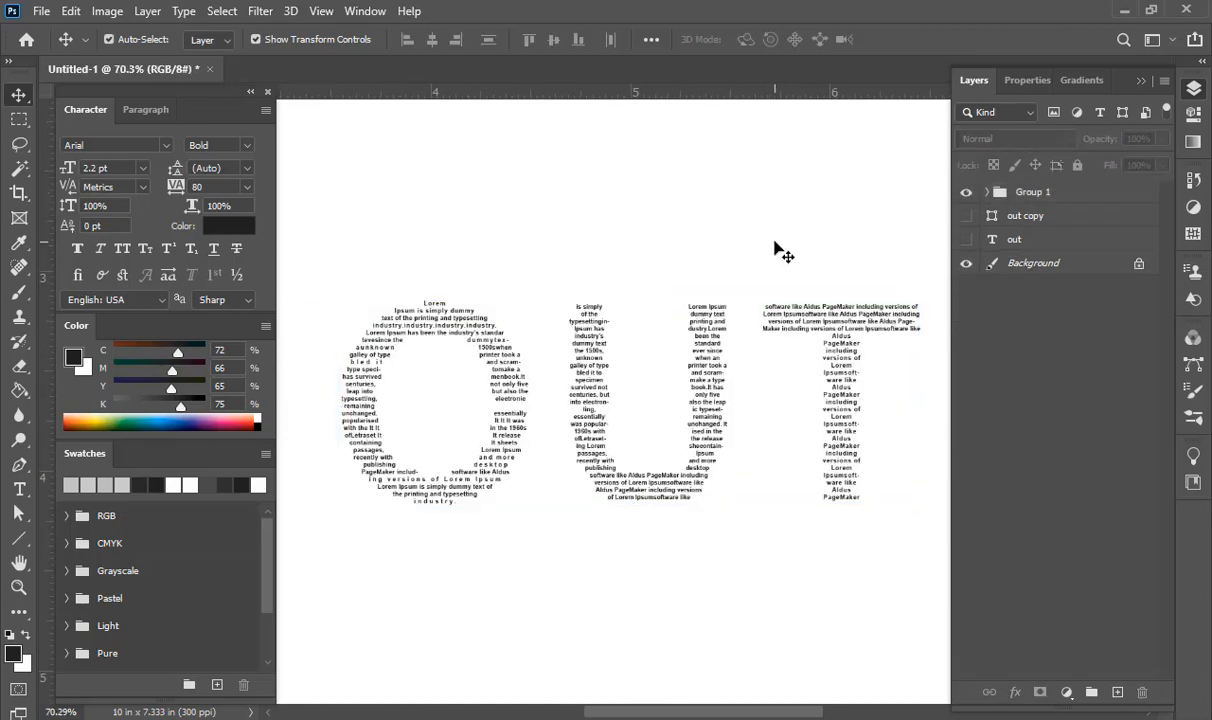